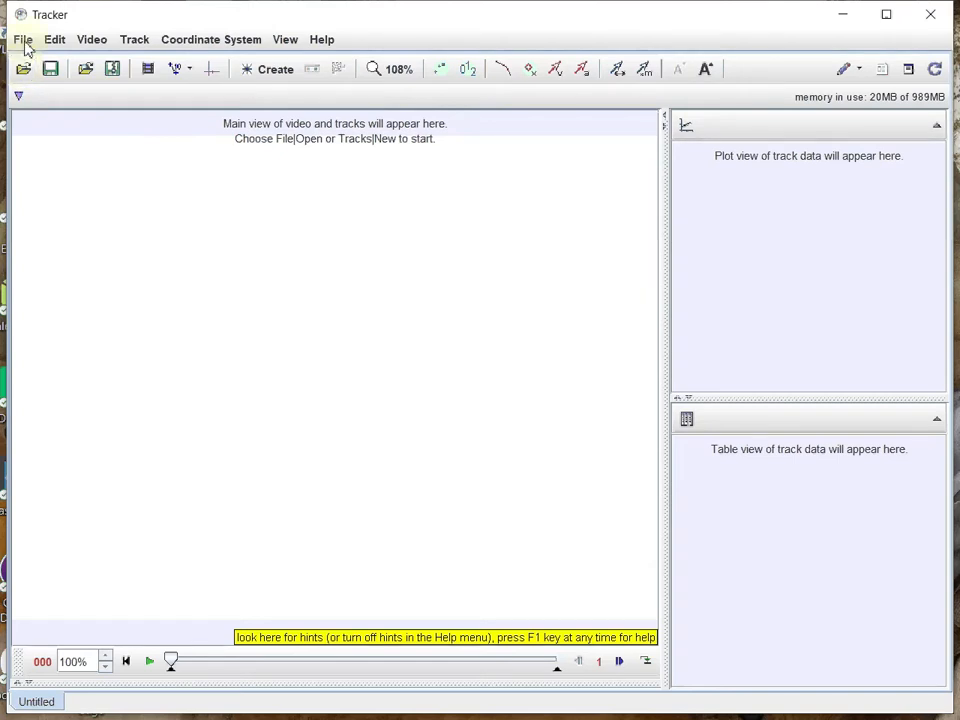
Step: Import the video trolley_spings.MP4 from the dshm folder
click(22, 40)
mouse_move(48, 278)
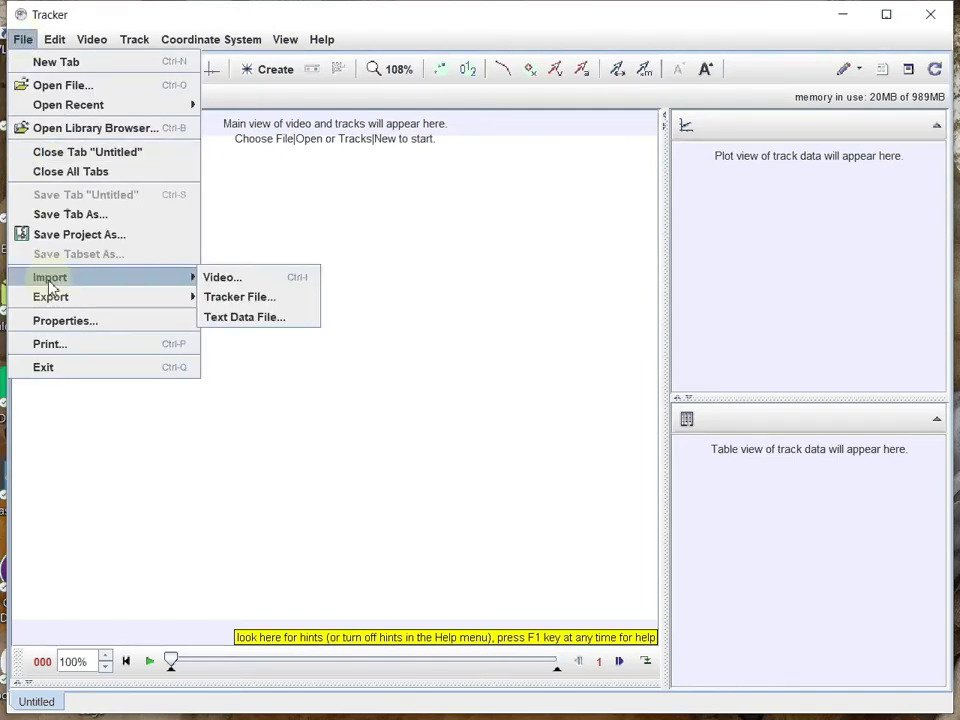
click(226, 281)
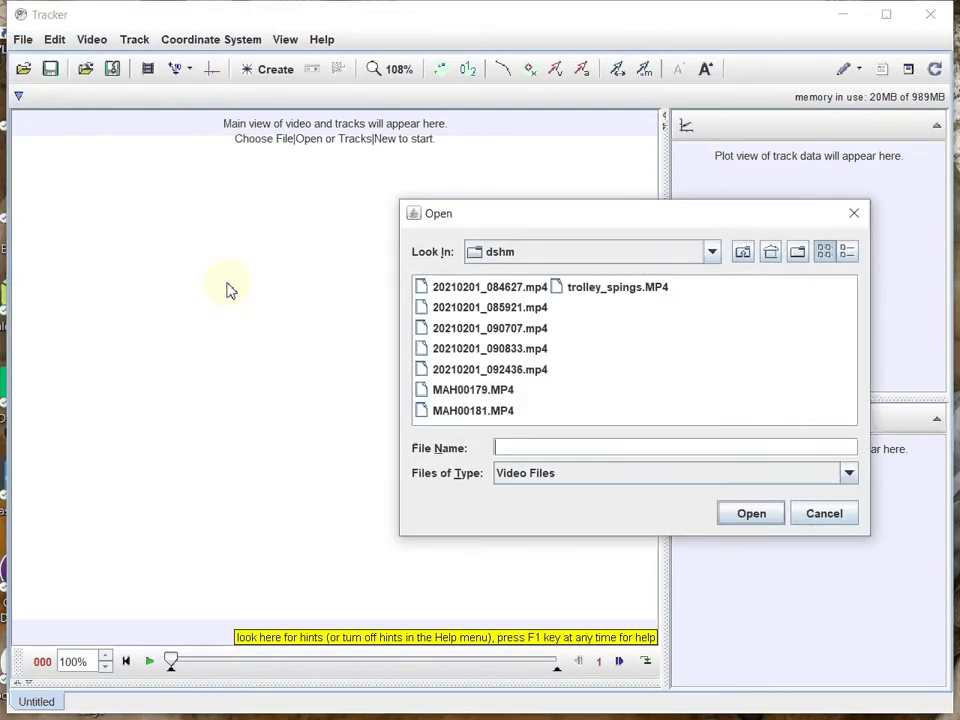
click(598, 290)
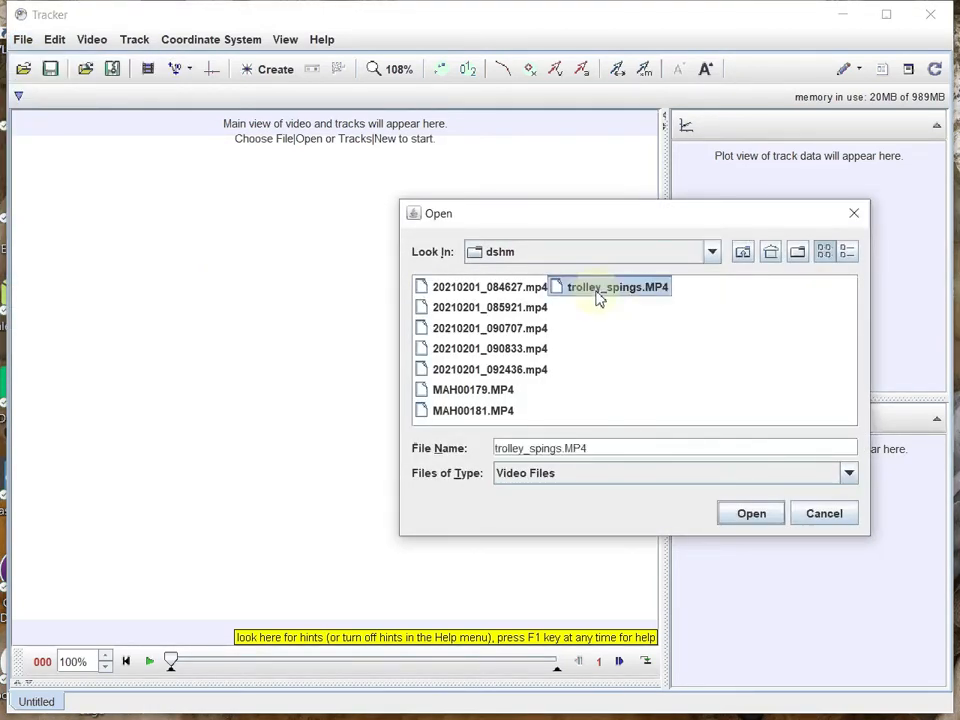
click(750, 521)
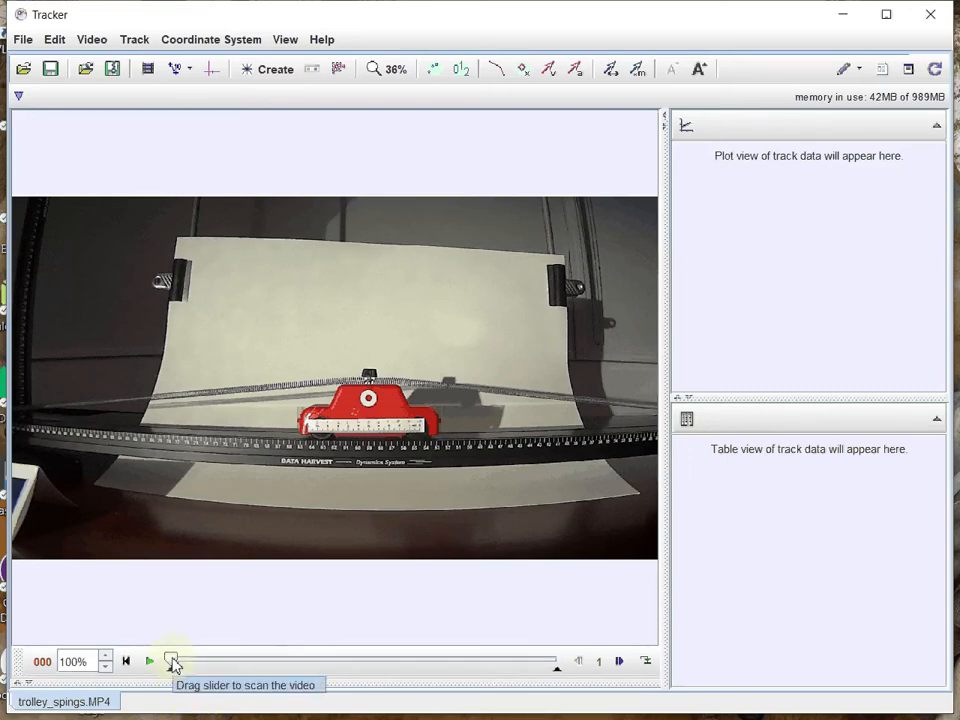
Step: Trim the video clip to start at frame 200, as the trolley is released, and end at frame 464
drag(172, 663, 322, 670)
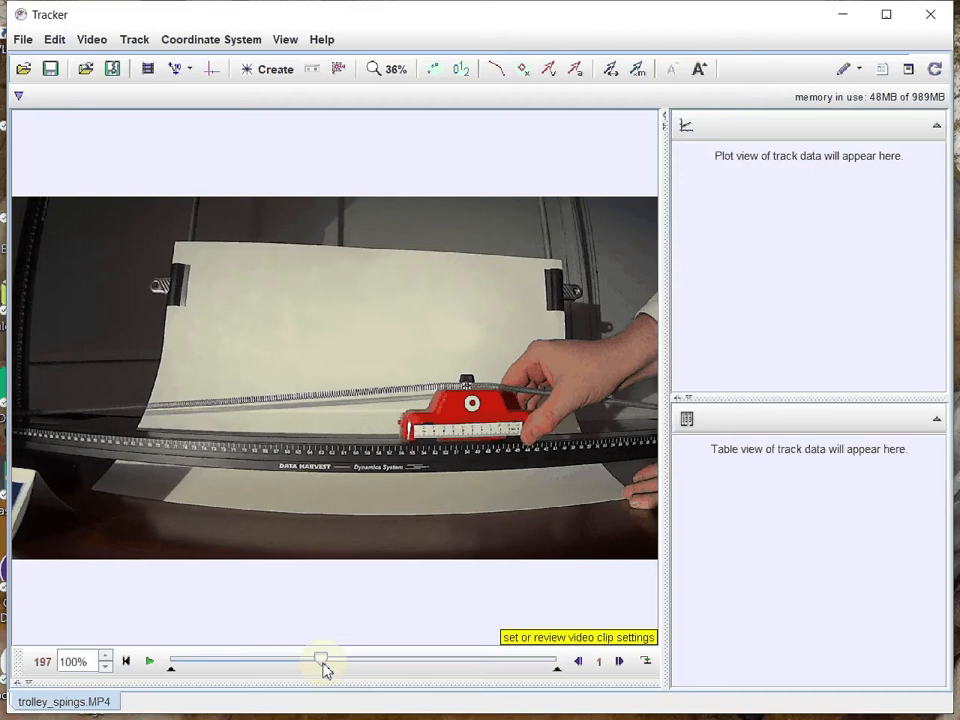
drag(325, 669, 329, 669)
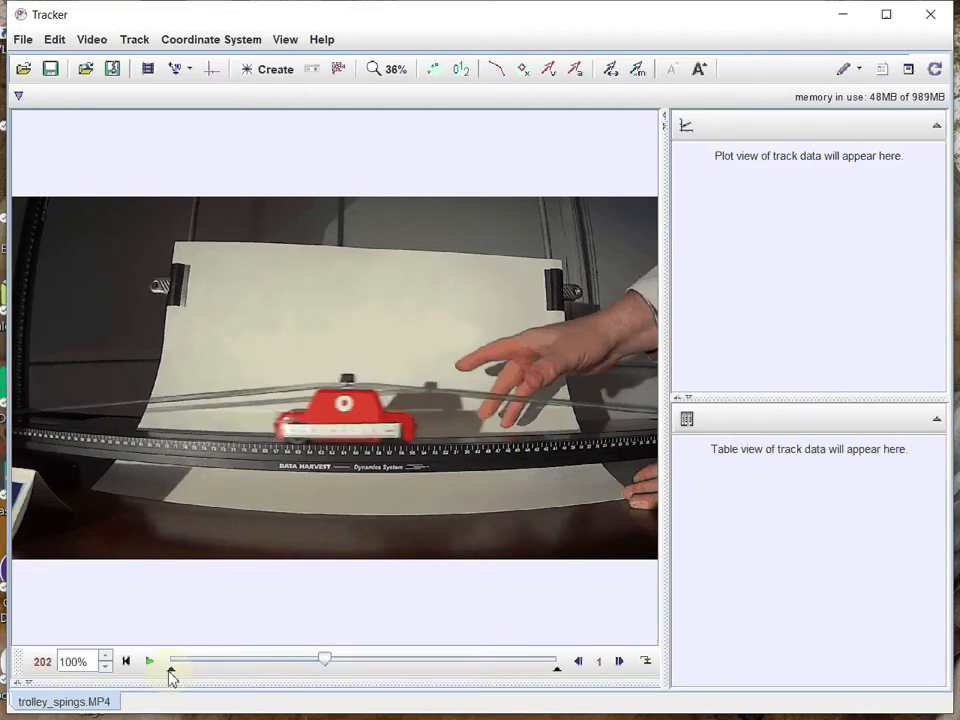
drag(171, 674, 322, 682)
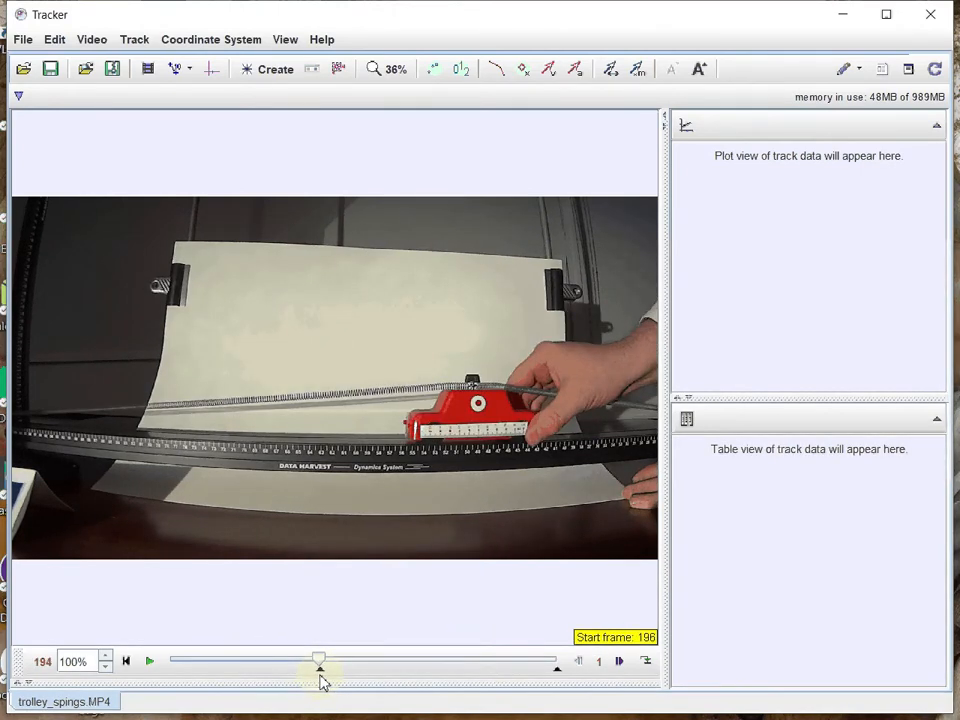
drag(321, 681, 323, 683)
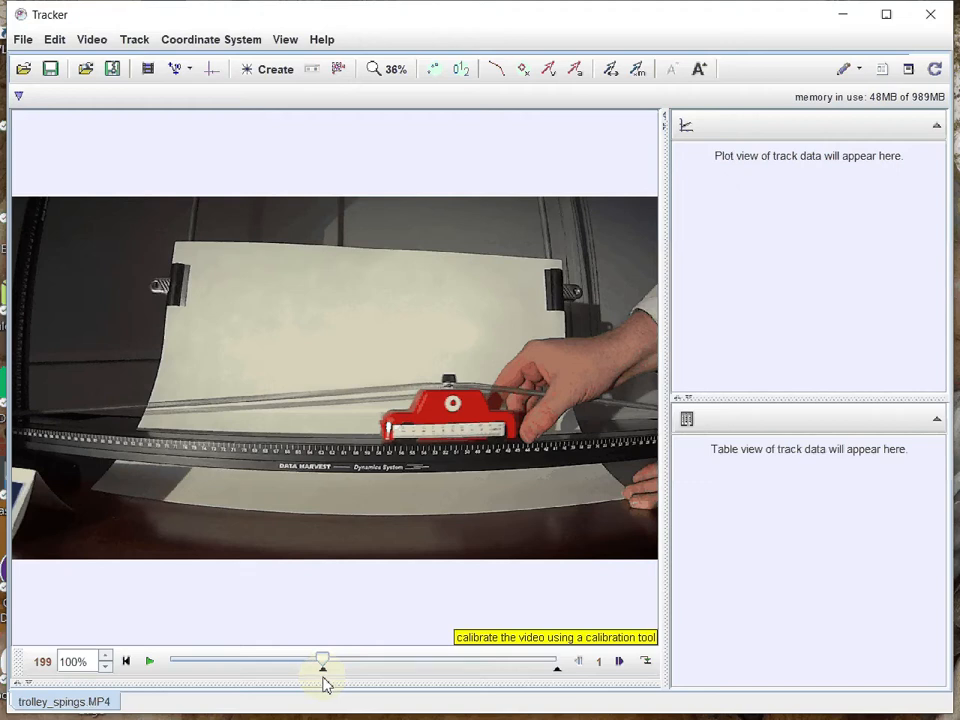
drag(323, 683, 324, 681)
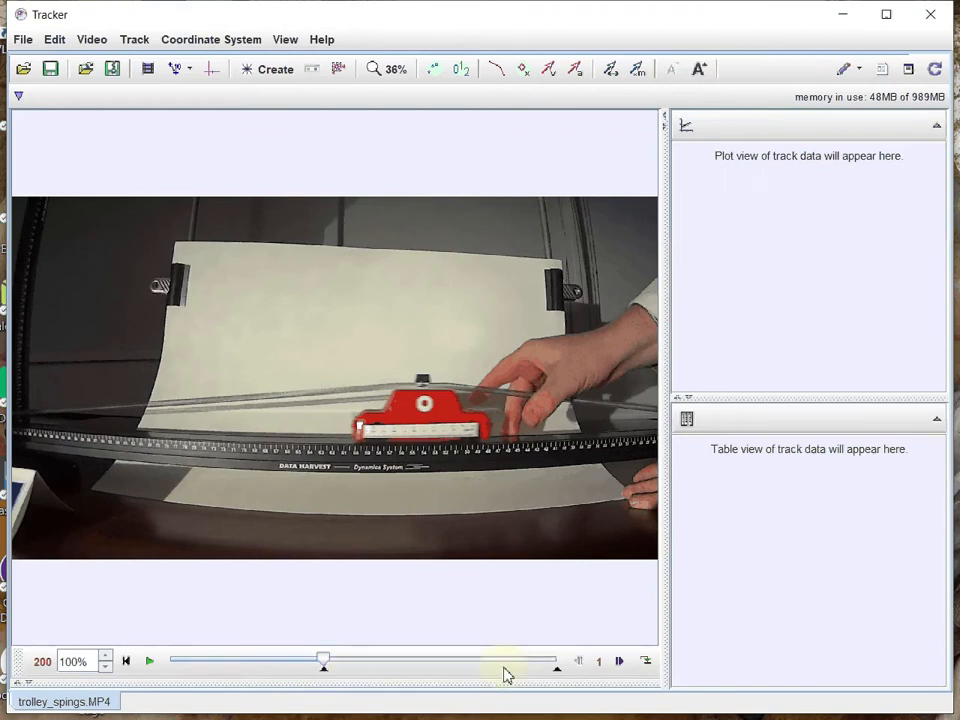
drag(324, 662, 525, 673)
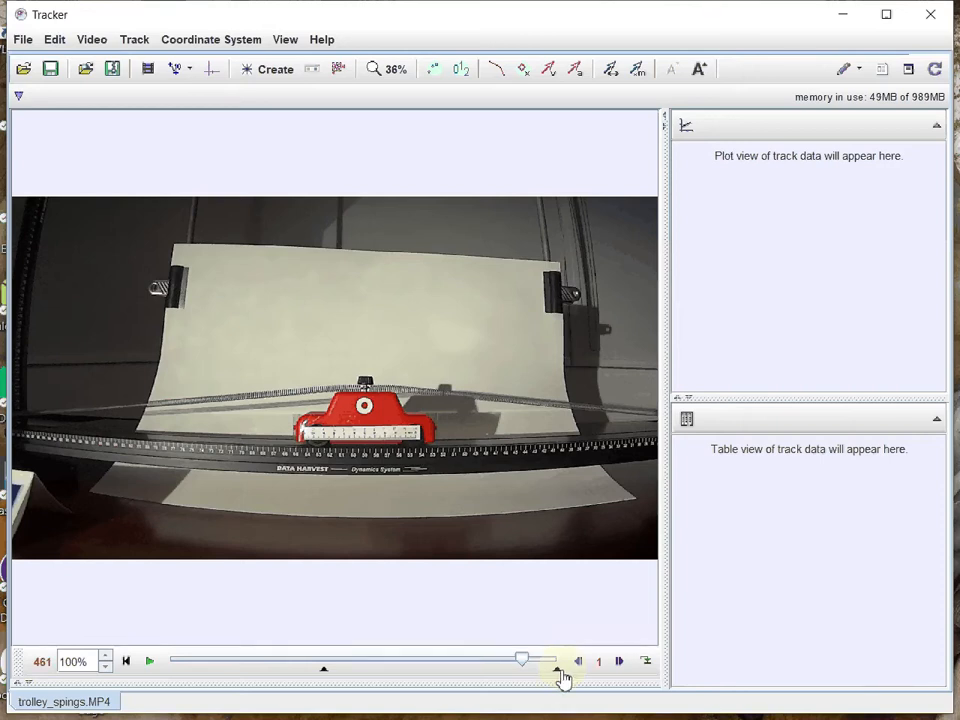
drag(559, 674, 525, 677)
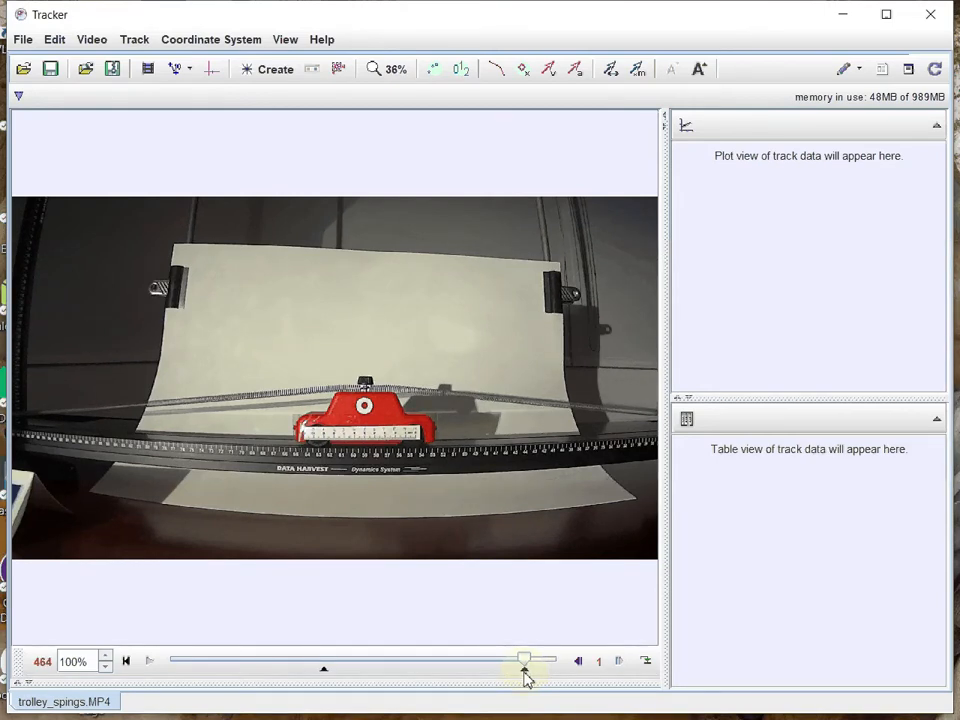
Step: Add a Radial Distortion filter to the video with an input field of view of 120°
click(91, 41)
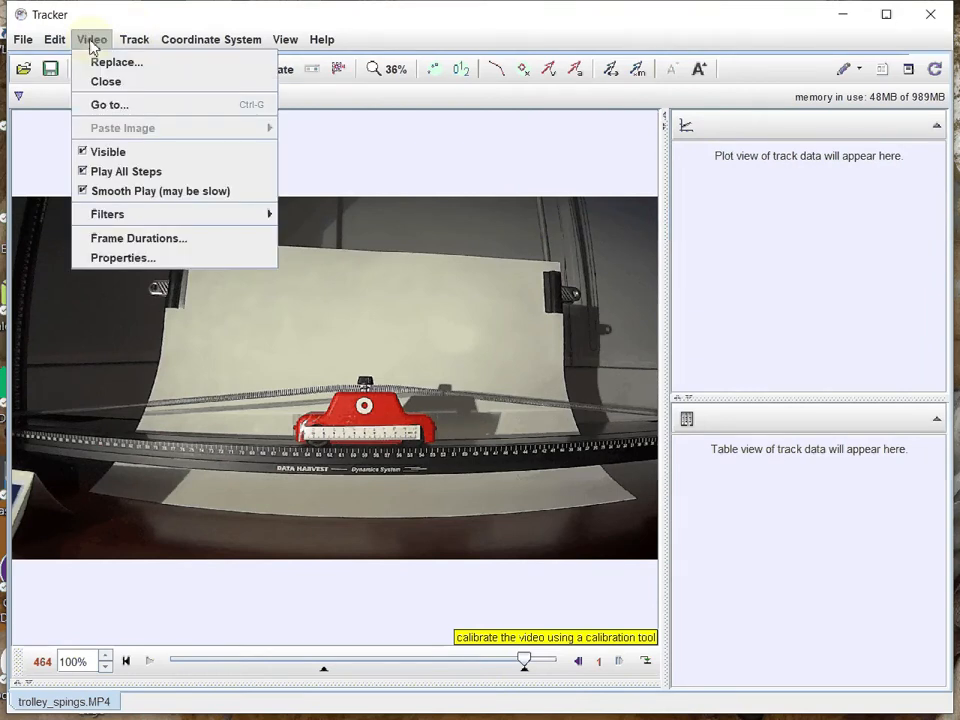
mouse_move(90, 224)
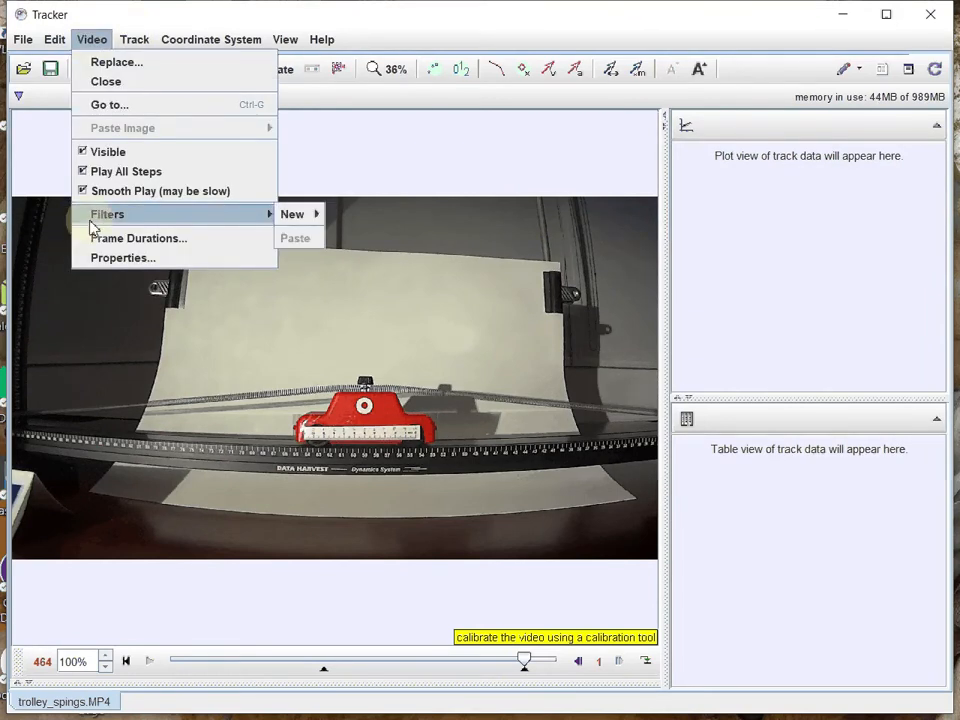
mouse_move(290, 214)
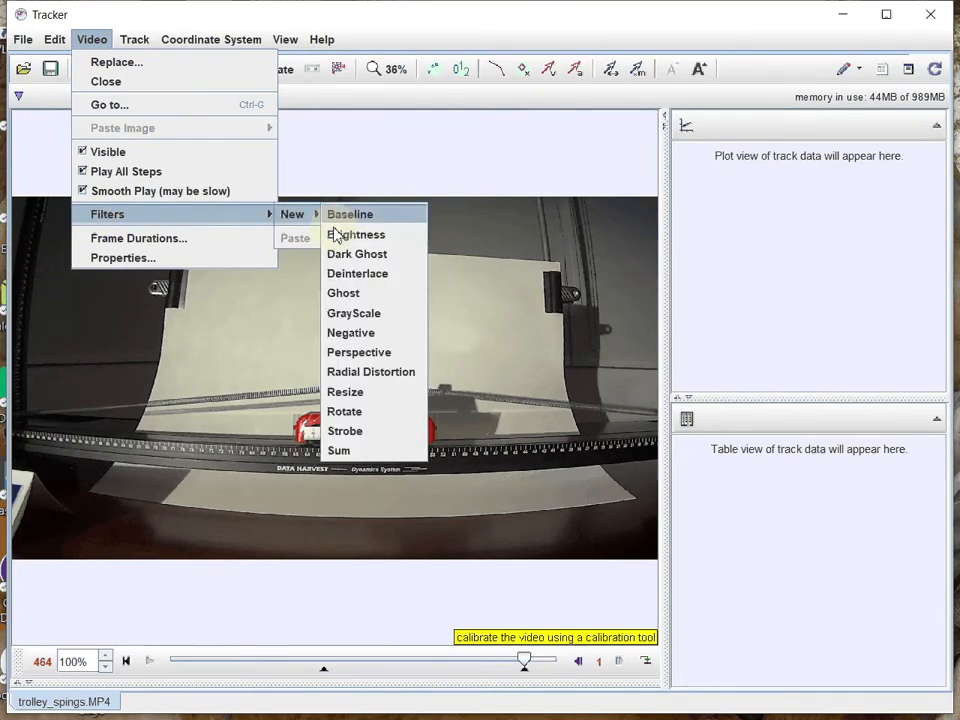
click(348, 374)
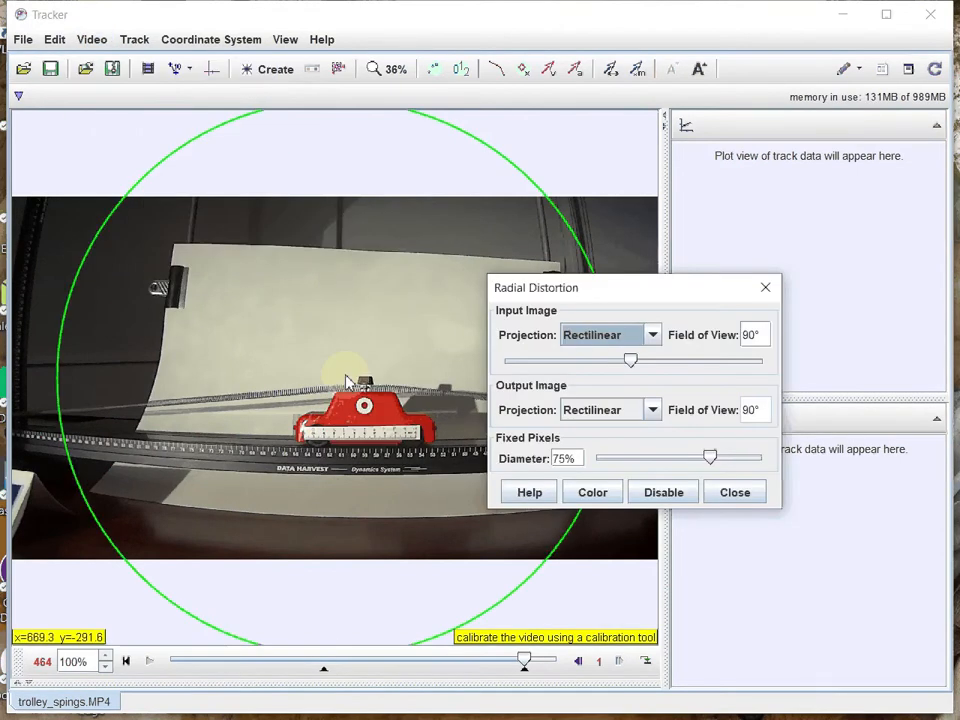
click(762, 340)
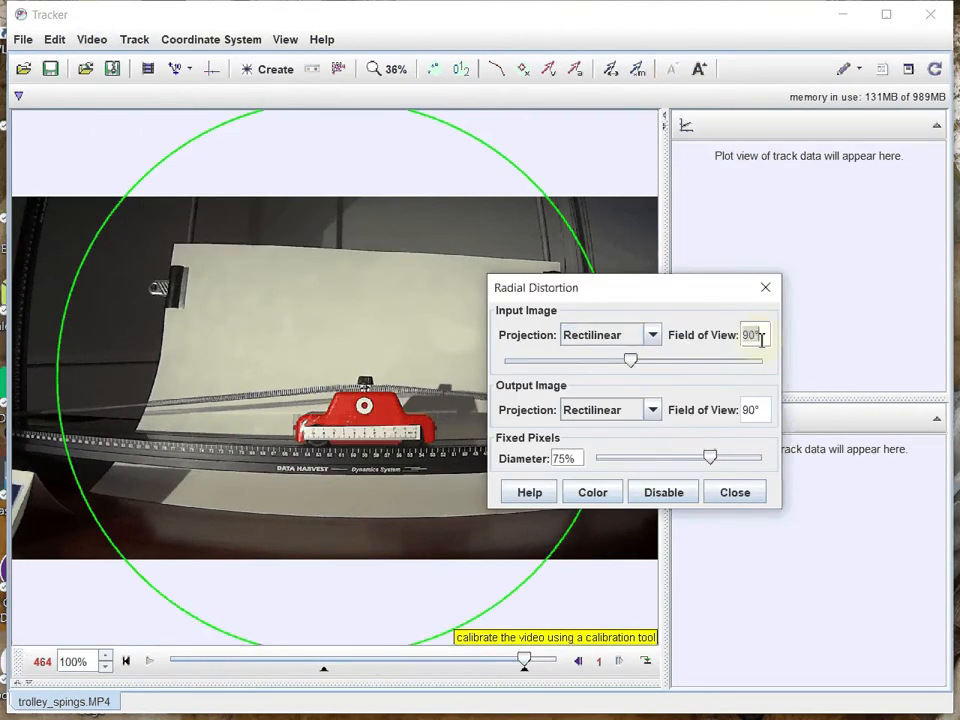
text(120)
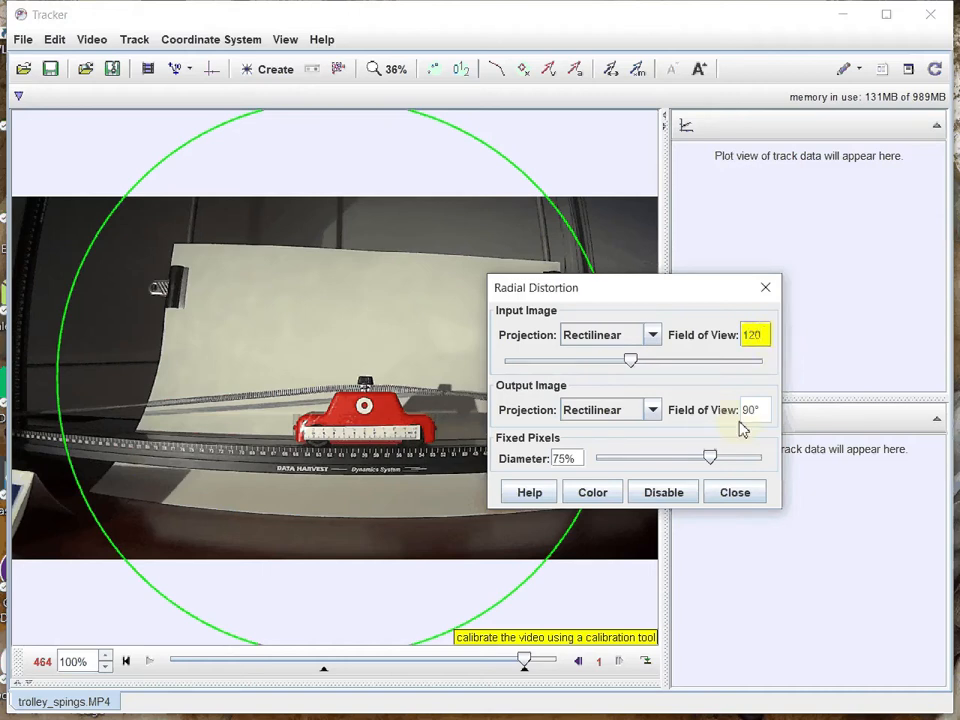
click(731, 500)
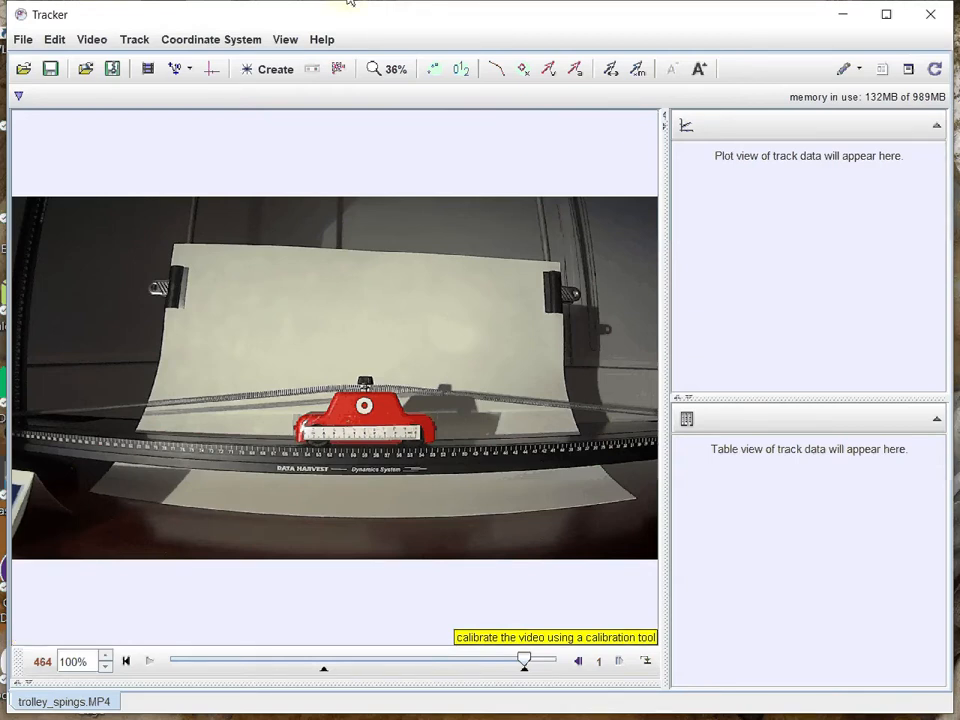
Step: Place the coordinate axes' origin on the centre of the trolley's white circle and hide the axes
click(211, 70)
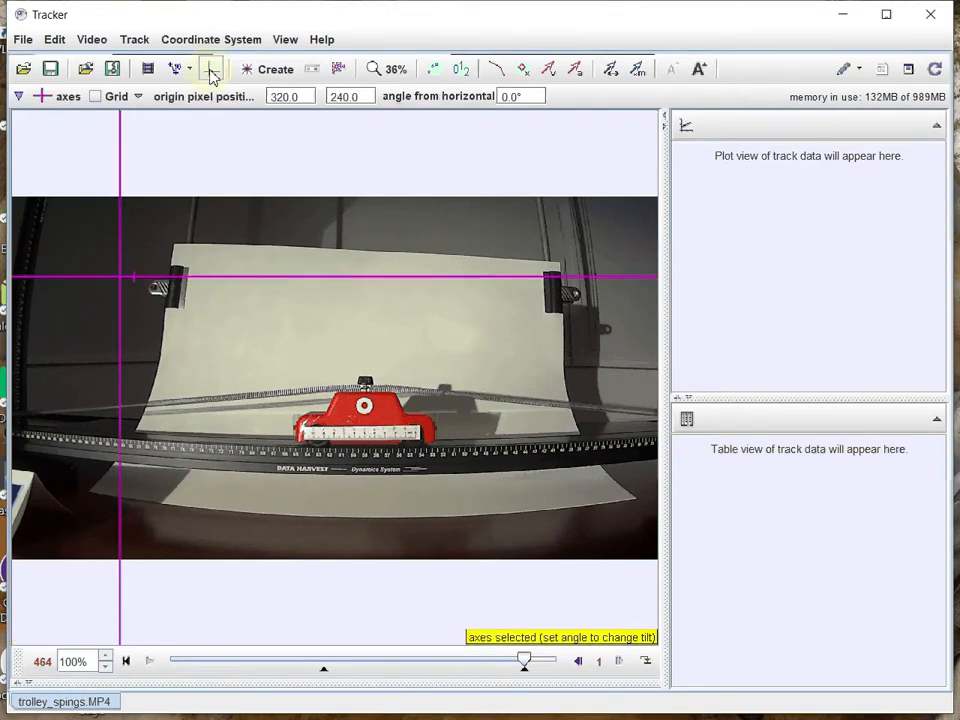
drag(120, 286, 366, 414)
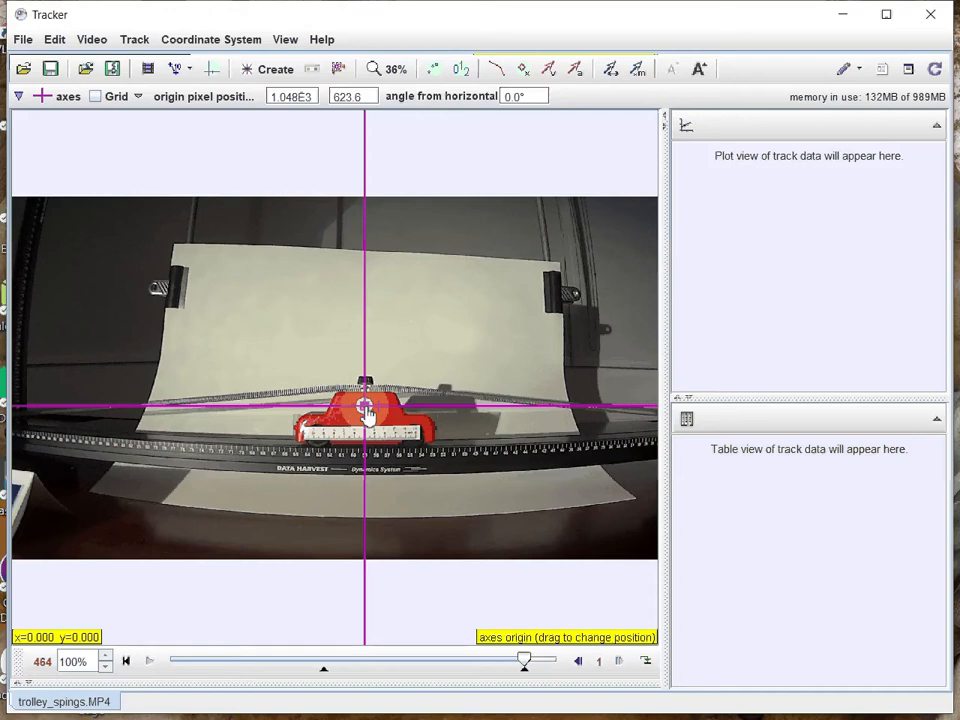
click(366, 412)
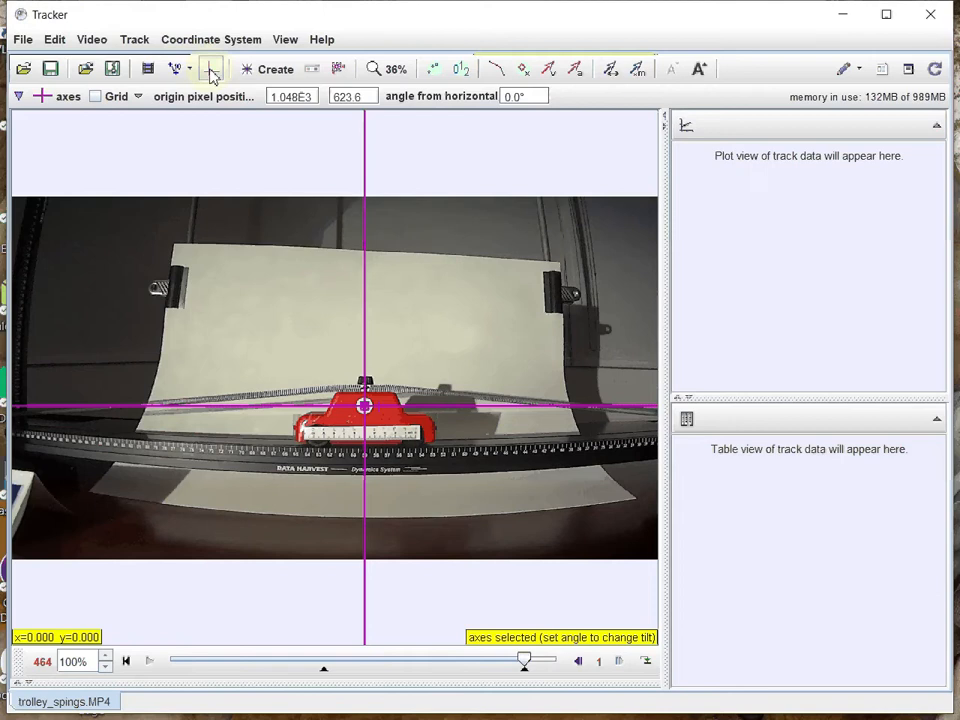
click(211, 71)
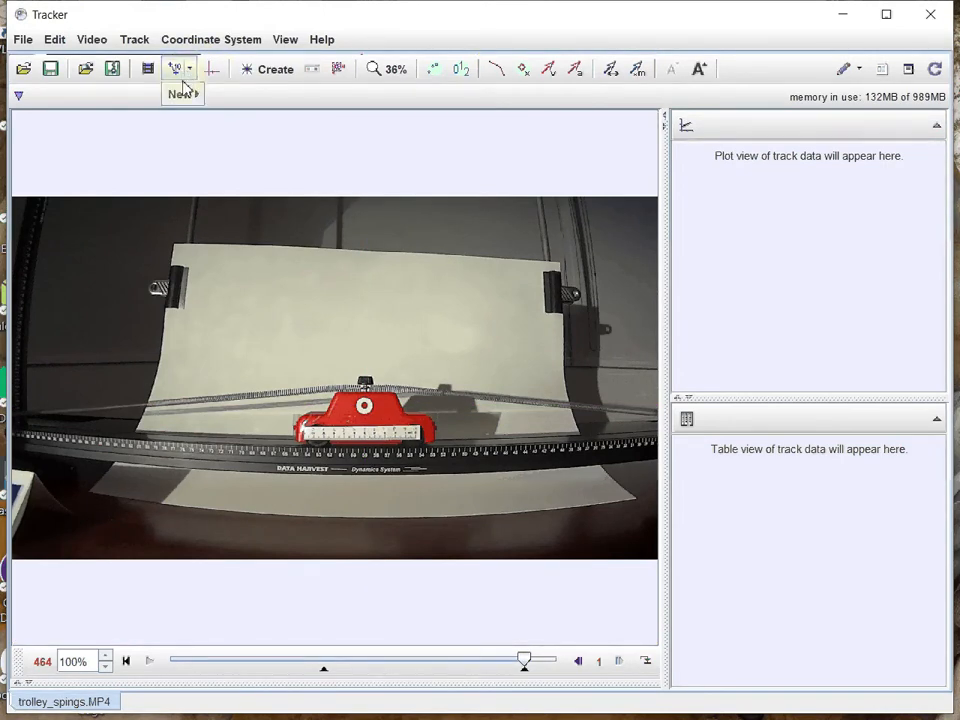
Step: Create a calibration stick along the track's ruler from the 70 mark to the 50 mark
click(183, 88)
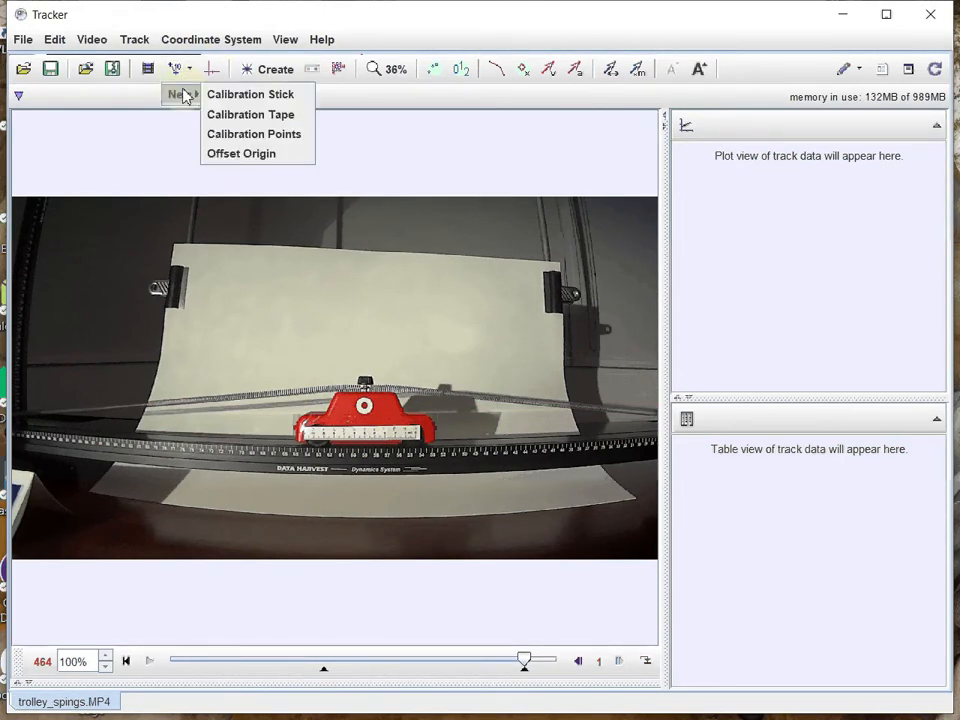
click(240, 100)
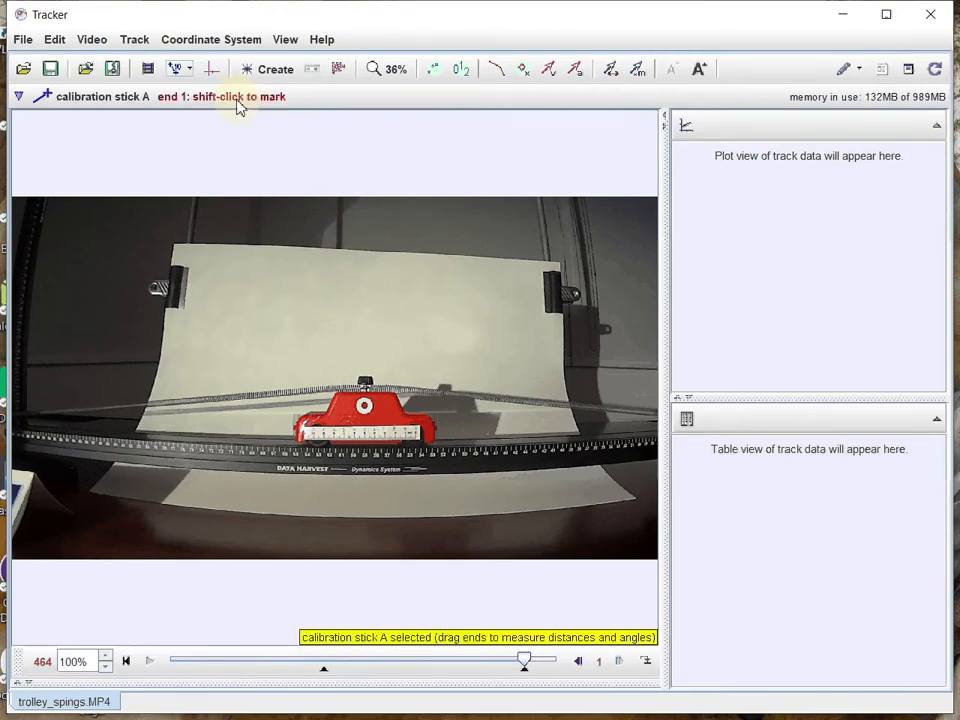
shift+click(243, 455)
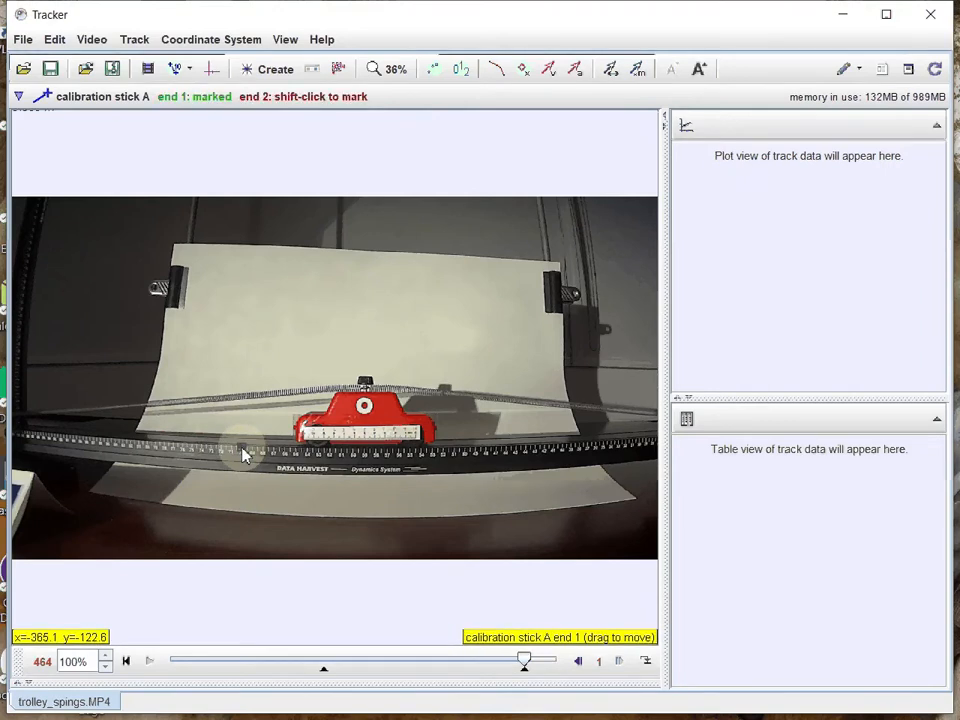
shift+click(466, 449)
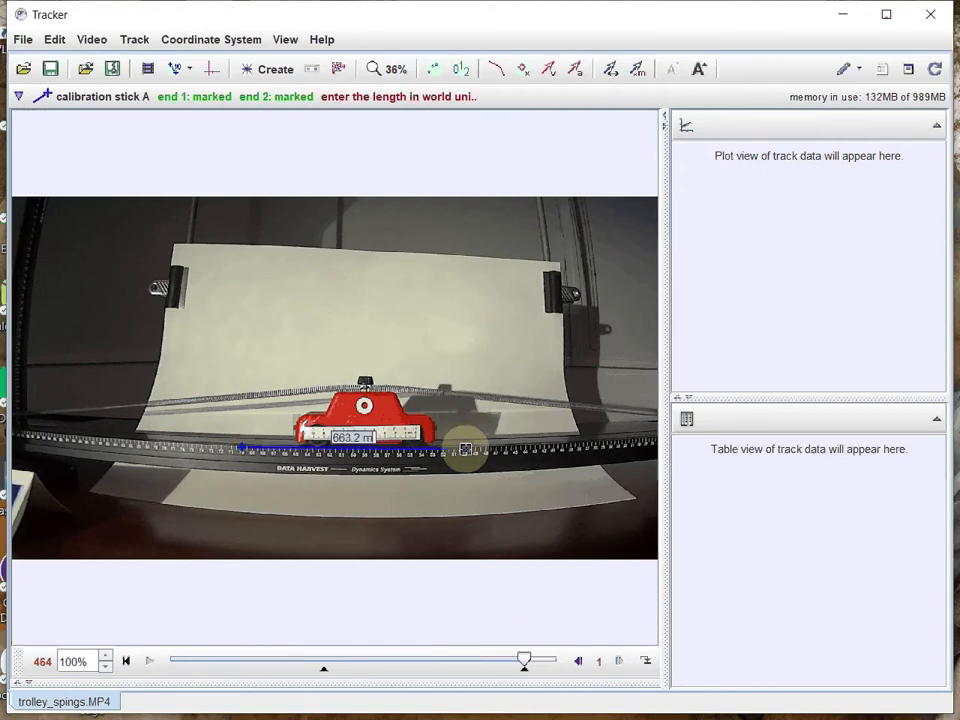
Step: Fine-tune the calibration stick's ends on the ruler's 70 and 50 marks at 200% zoom and set its length to 0.20 m
click(390, 67)
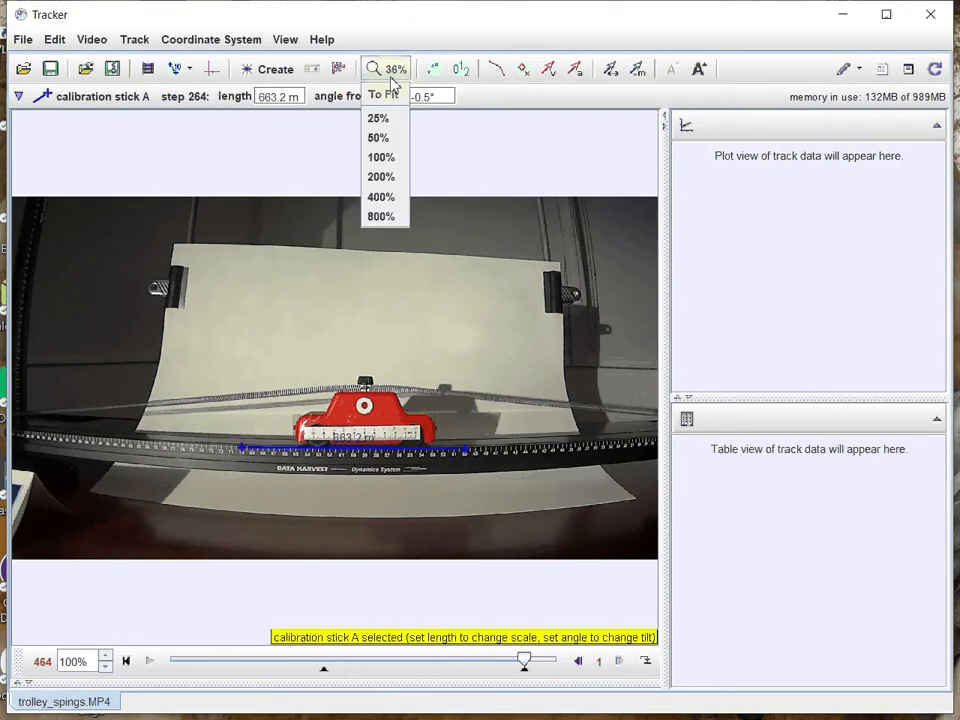
click(384, 180)
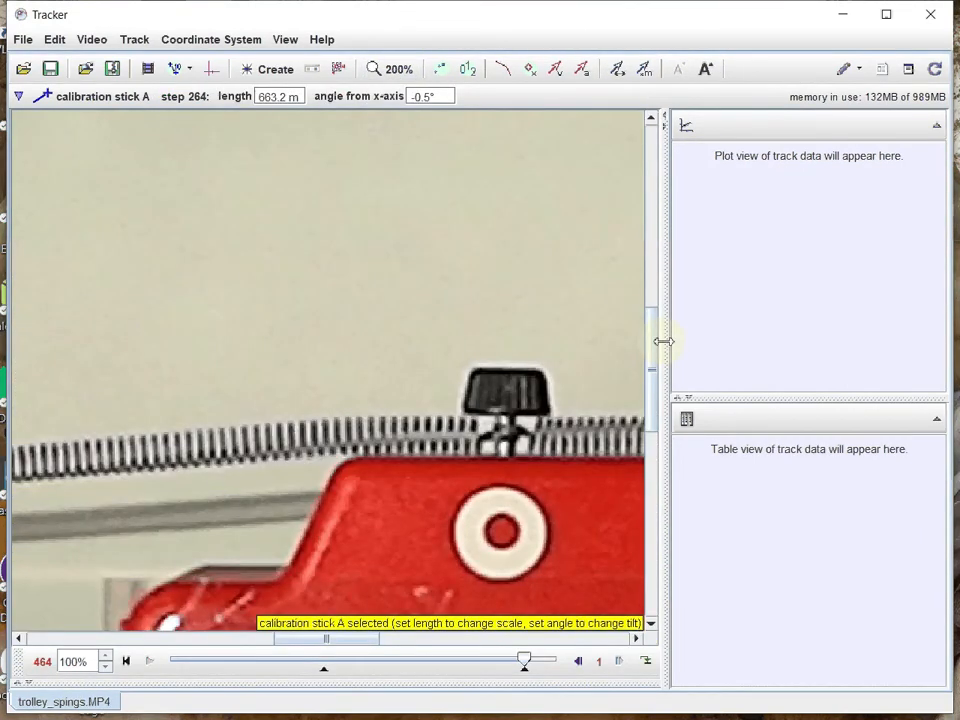
drag(656, 354, 655, 428)
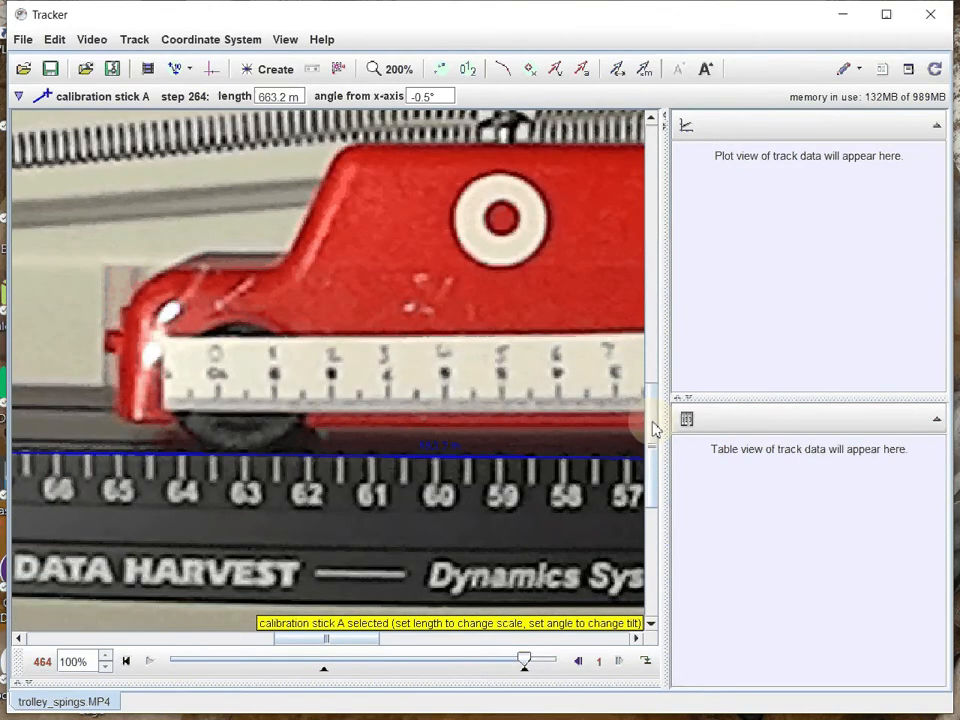
drag(358, 644, 295, 637)
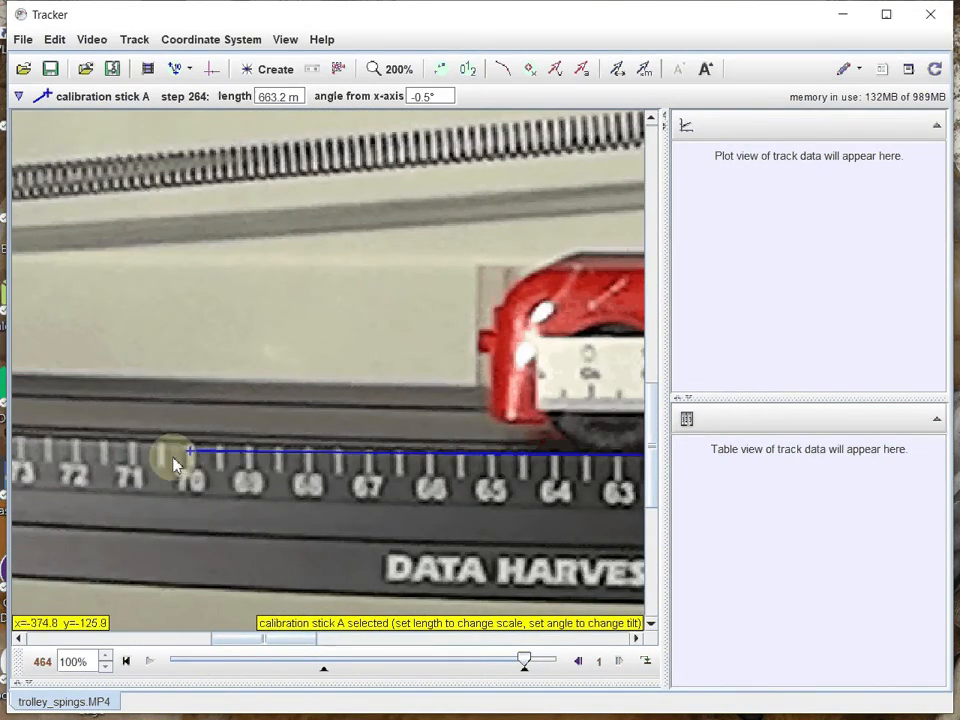
drag(192, 452, 192, 448)
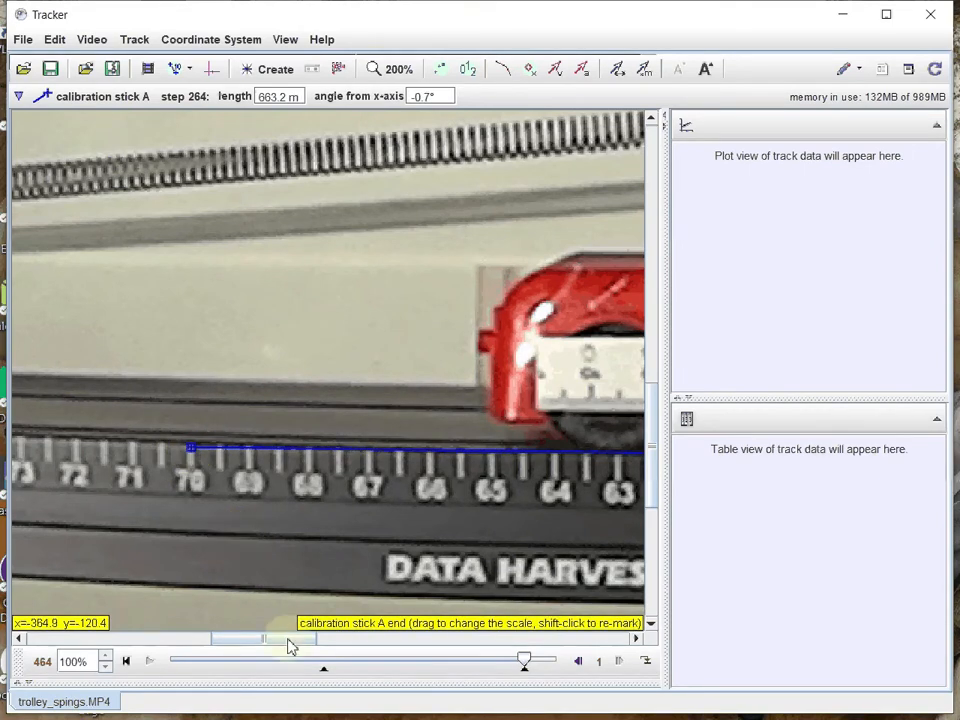
drag(472, 645, 490, 643)
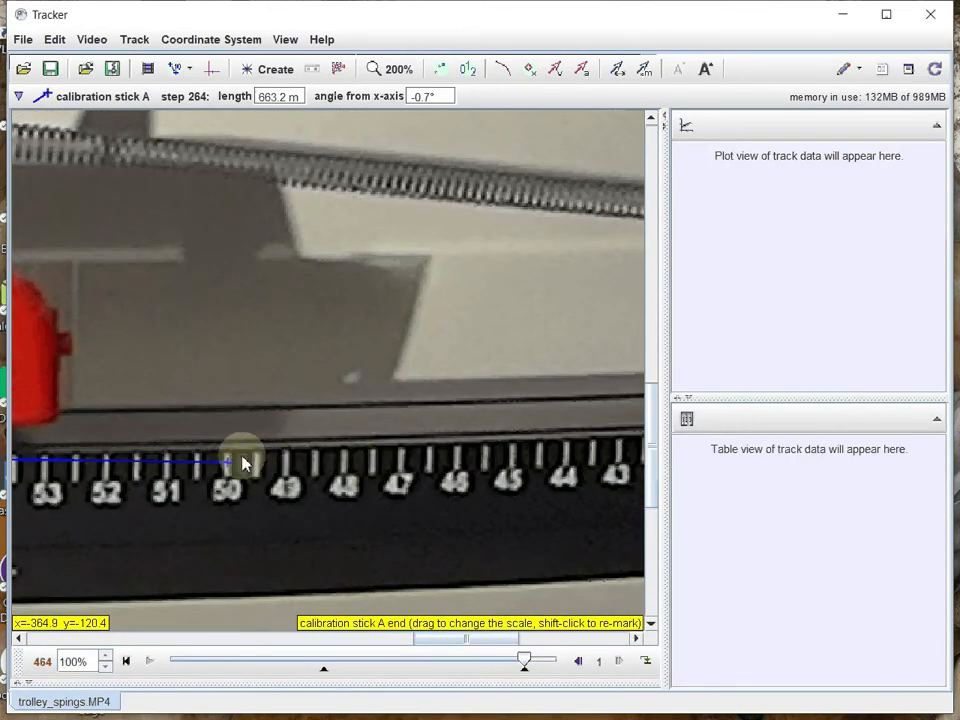
drag(228, 466, 227, 462)
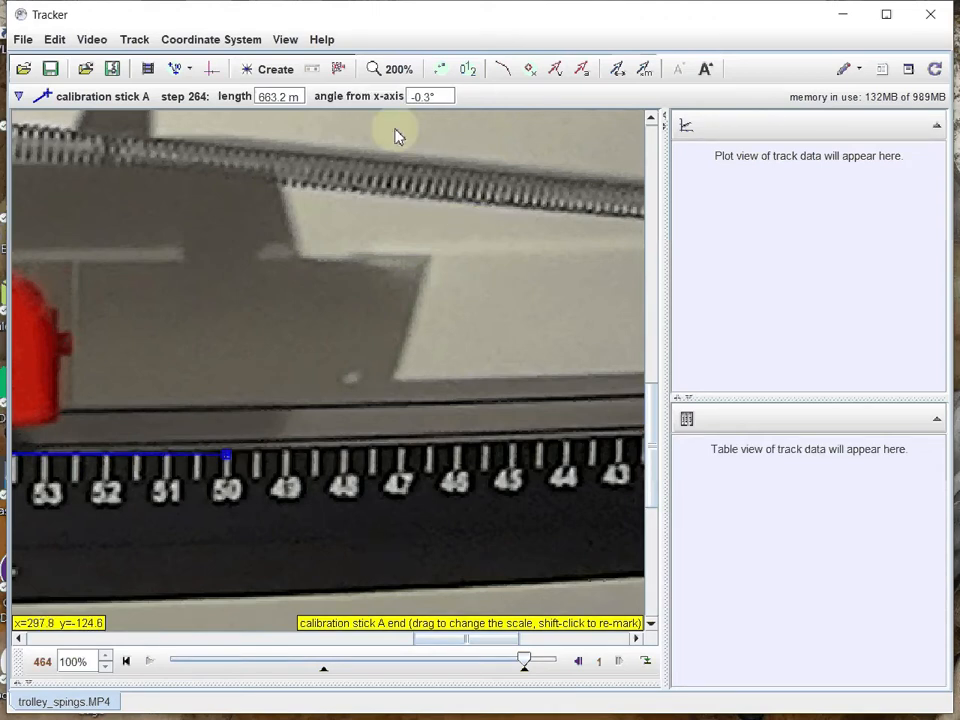
drag(296, 97, 256, 96)
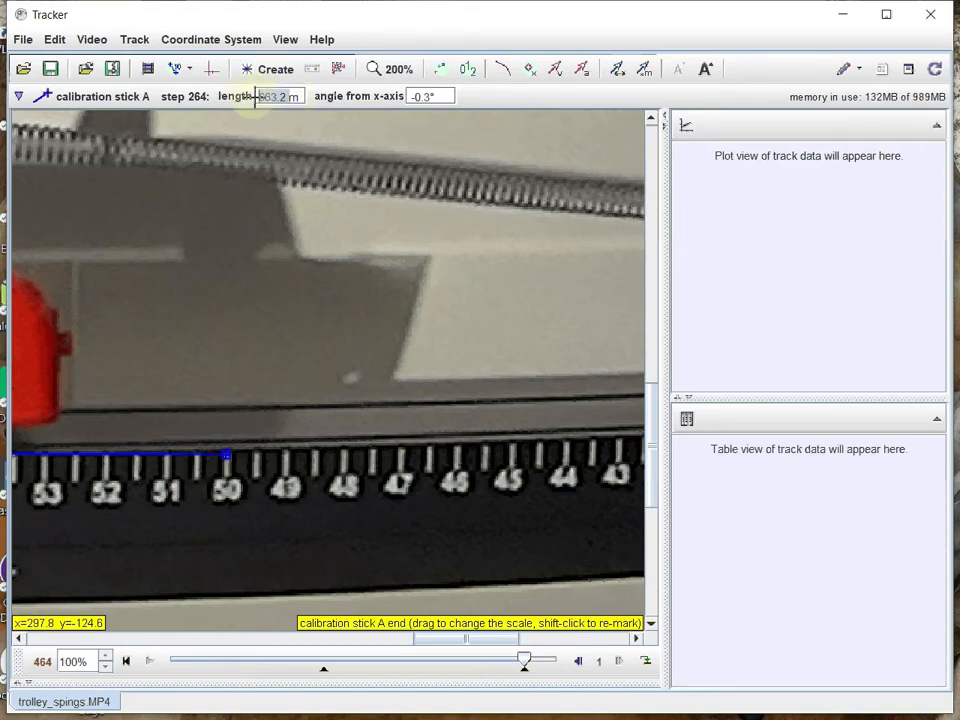
text(0.20m)
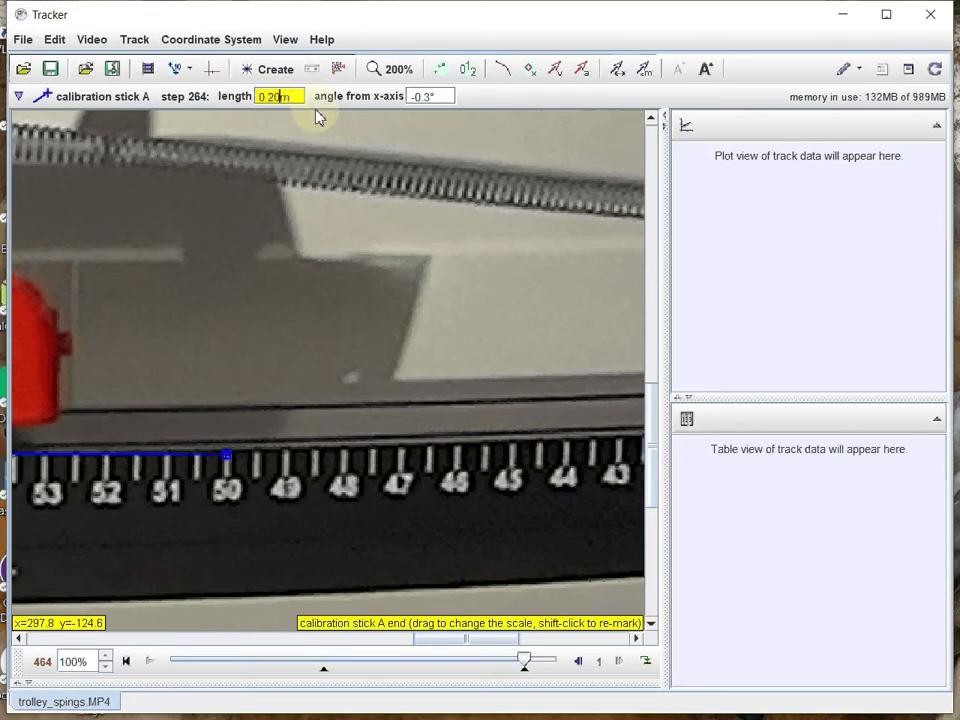
Step: Confirm the calibration stick's 0.20 m length and hide the stick from the video, with the whole frame fitted in view
key(Return)
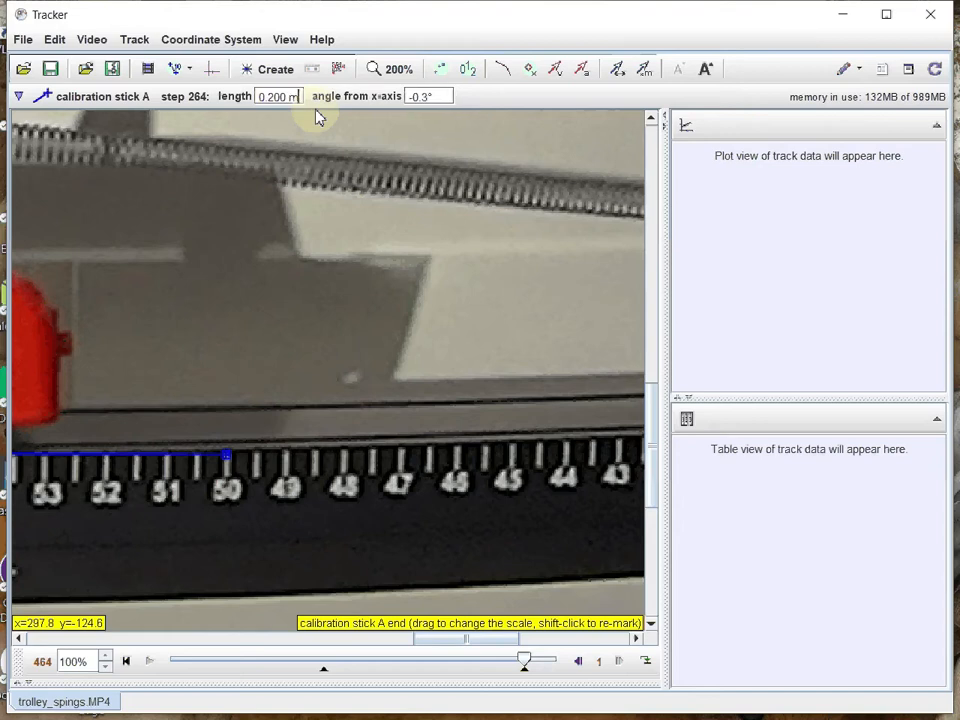
click(179, 77)
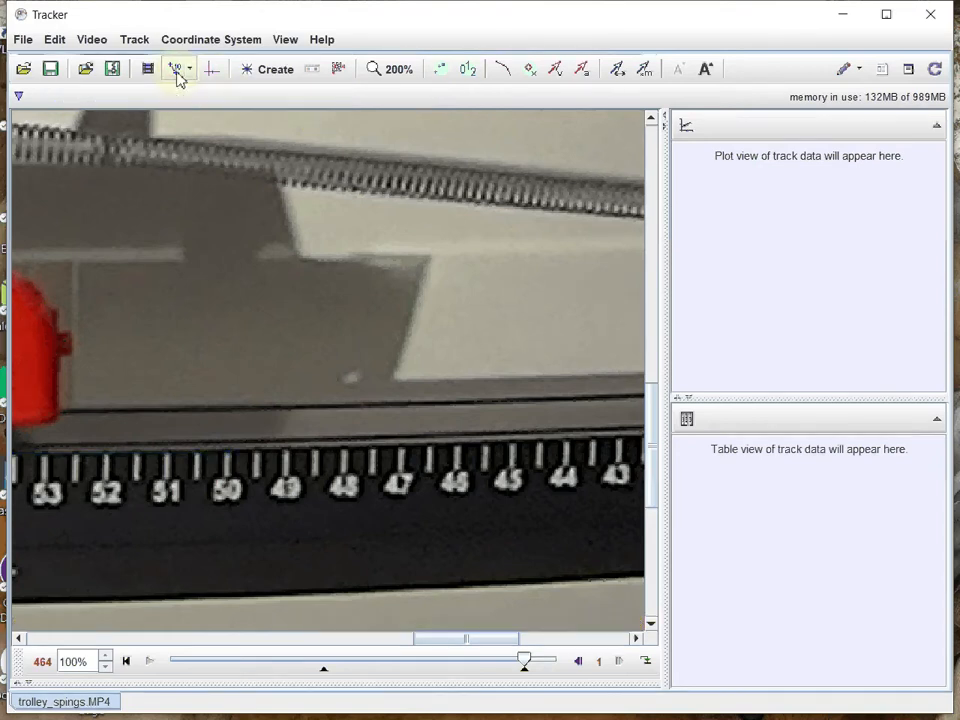
click(388, 74)
click(385, 100)
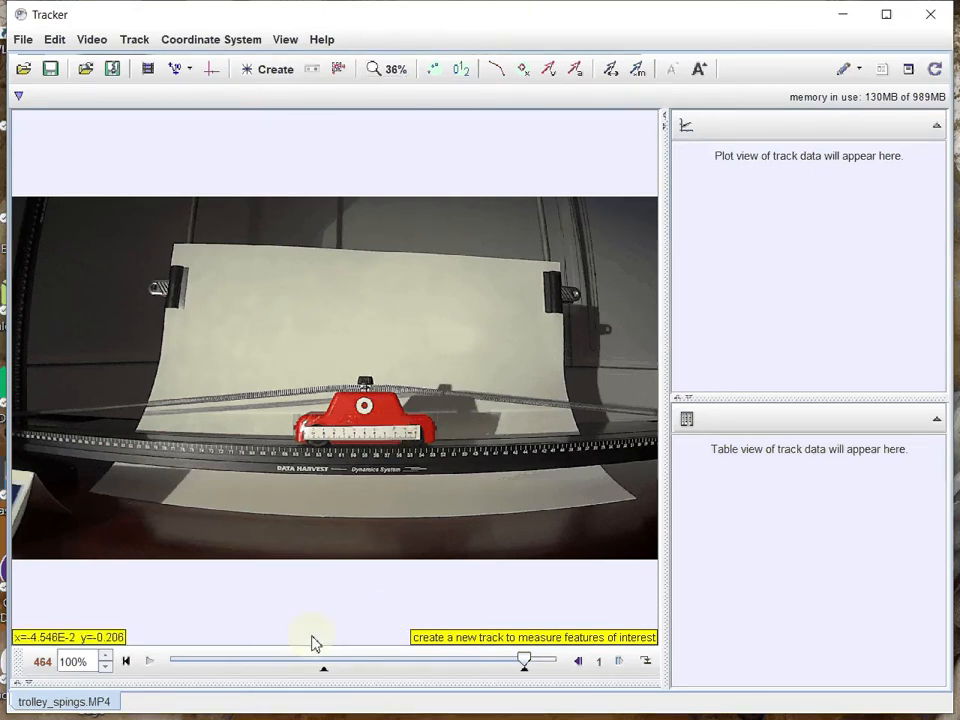
Step: Return the video to its start frame 200 and create a new point mass track for the trolley
click(127, 662)
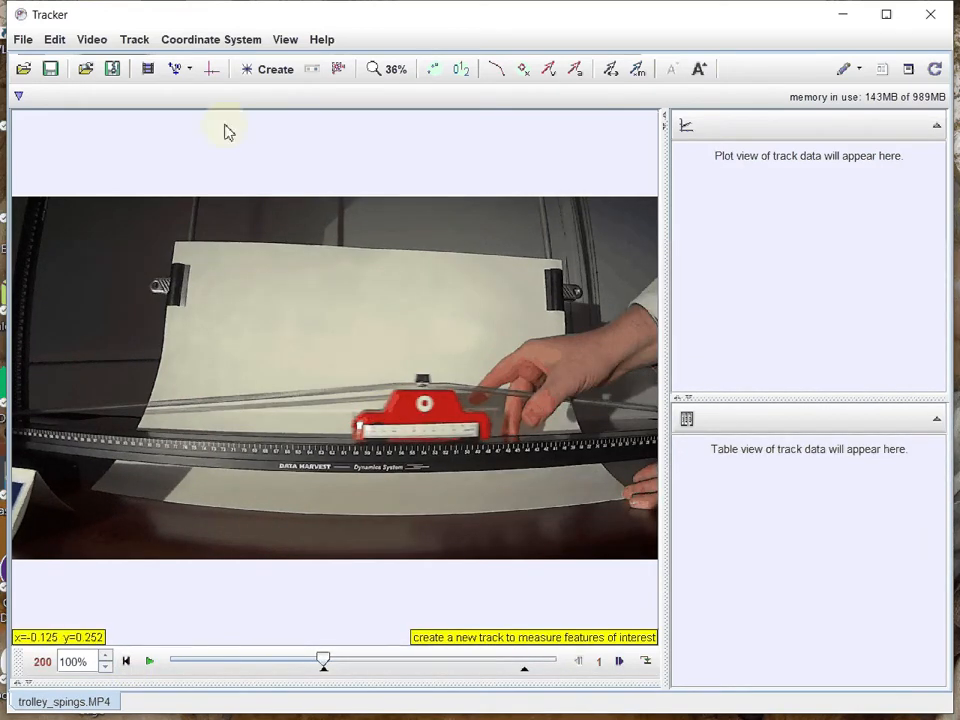
click(134, 40)
mouse_move(155, 62)
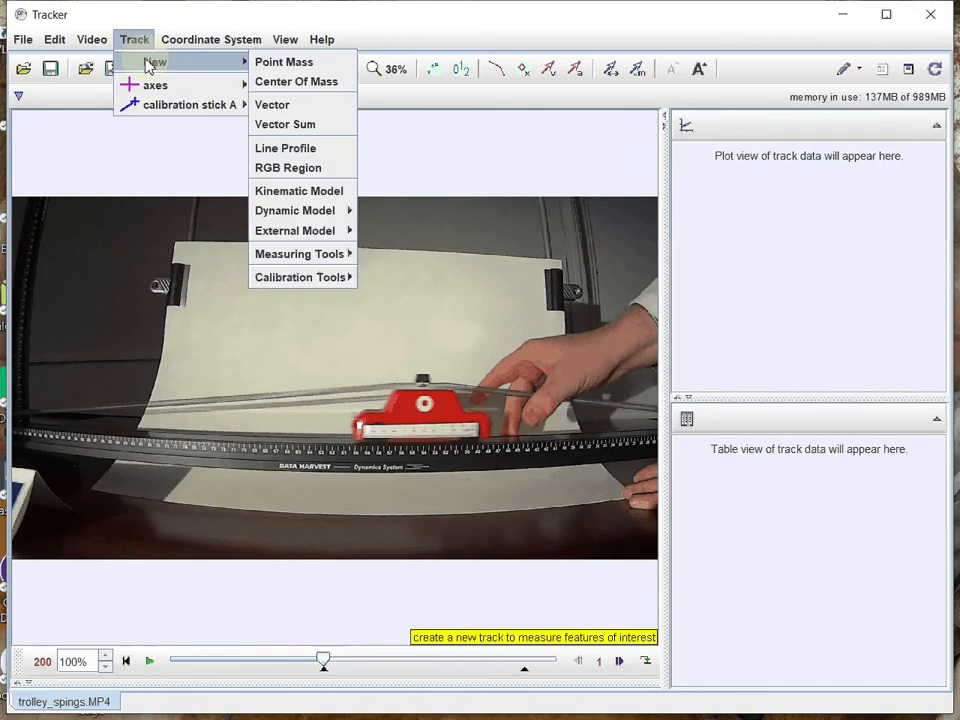
click(270, 68)
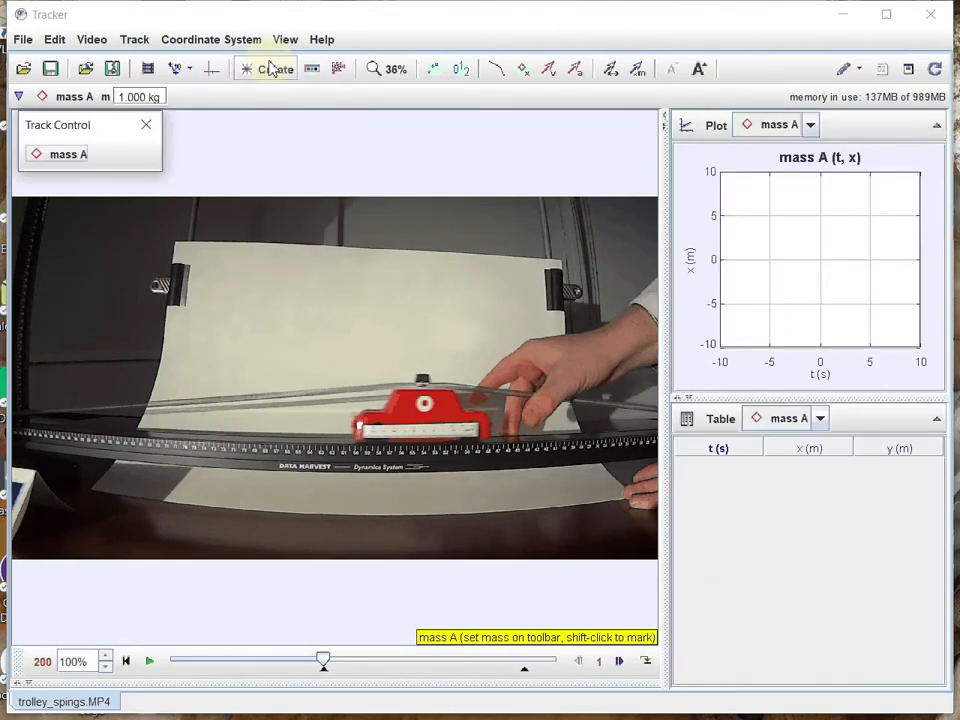
Step: Set up the Autotracker for mass A with a key frame on the centre of the trolley's white circle in frame 200
click(71, 160)
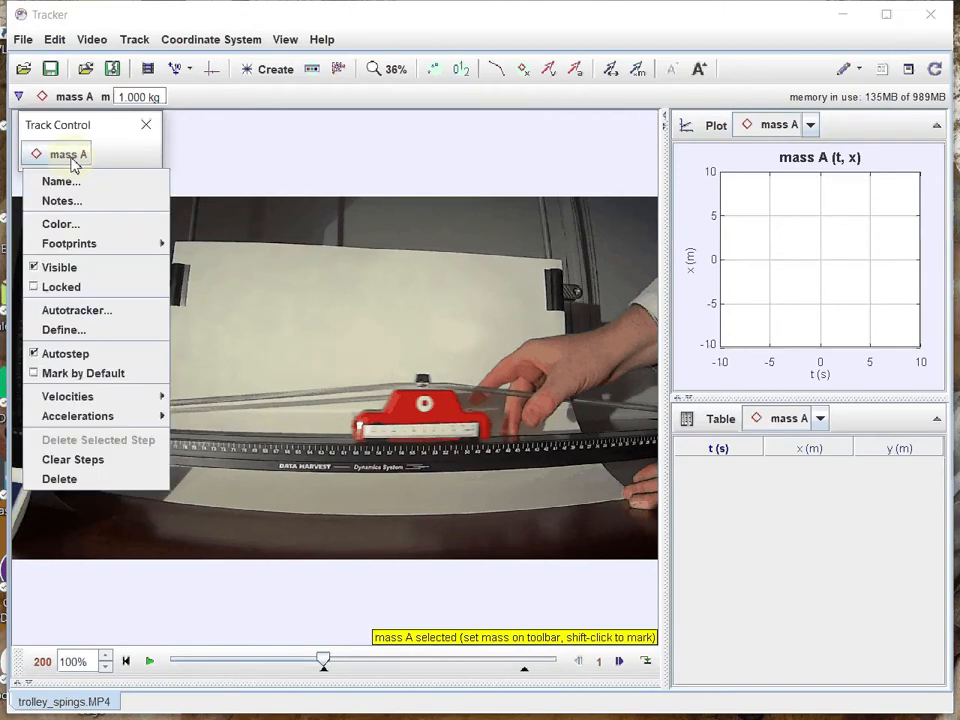
click(95, 312)
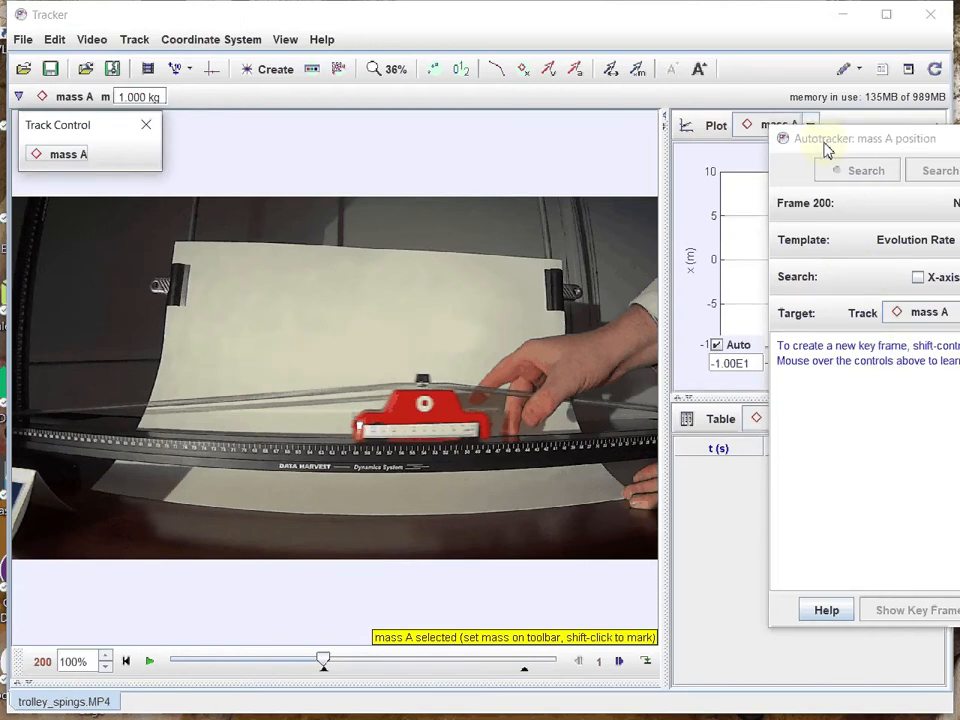
drag(826, 148, 566, 55)
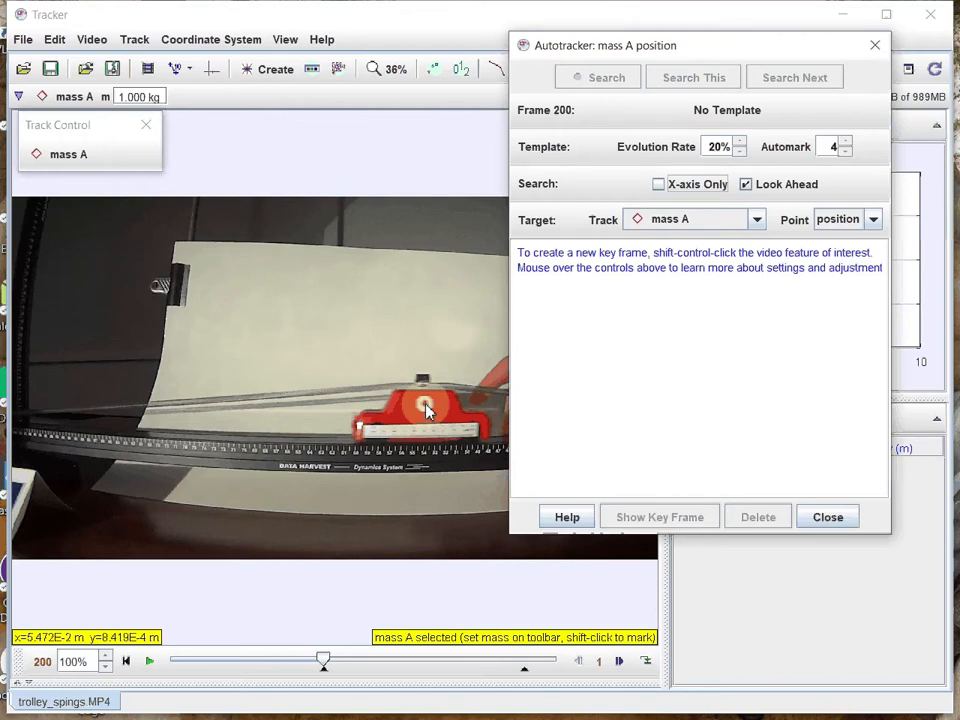
ctrl+shift+click(426, 410)
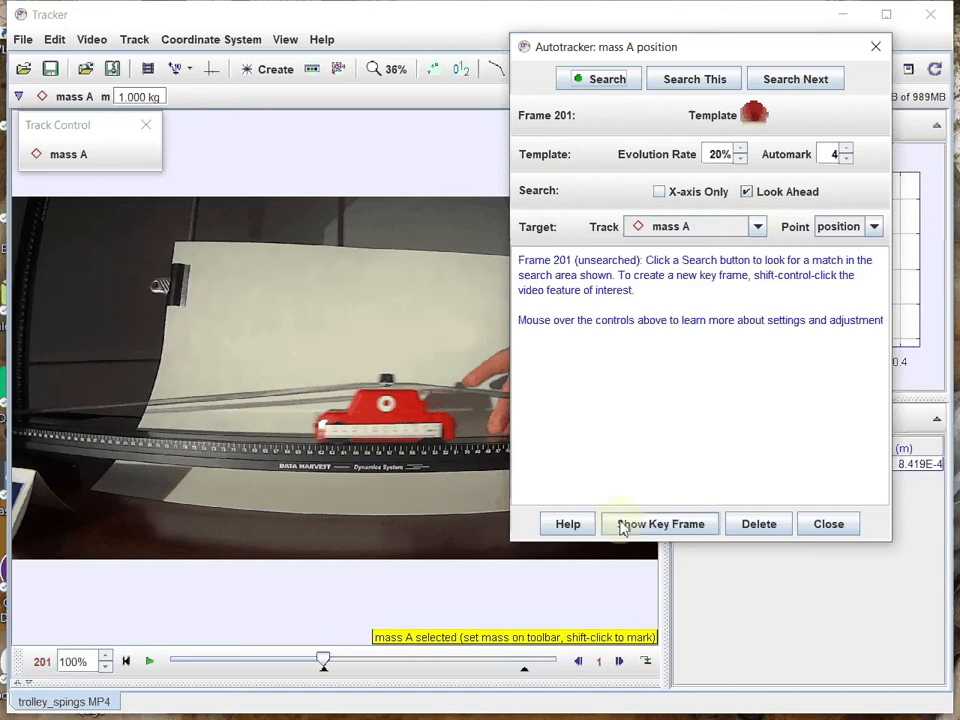
Step: Enlarge the autotracker template in key frame 200 so that it encloses the trolley's whole white circle
click(322, 664)
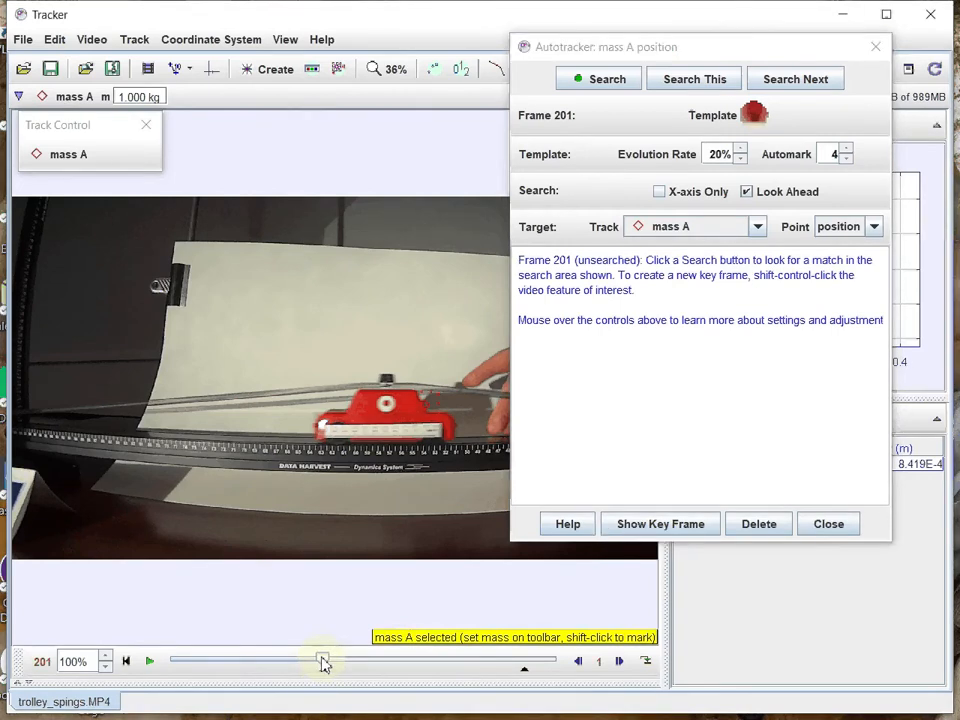
drag(321, 658, 320, 658)
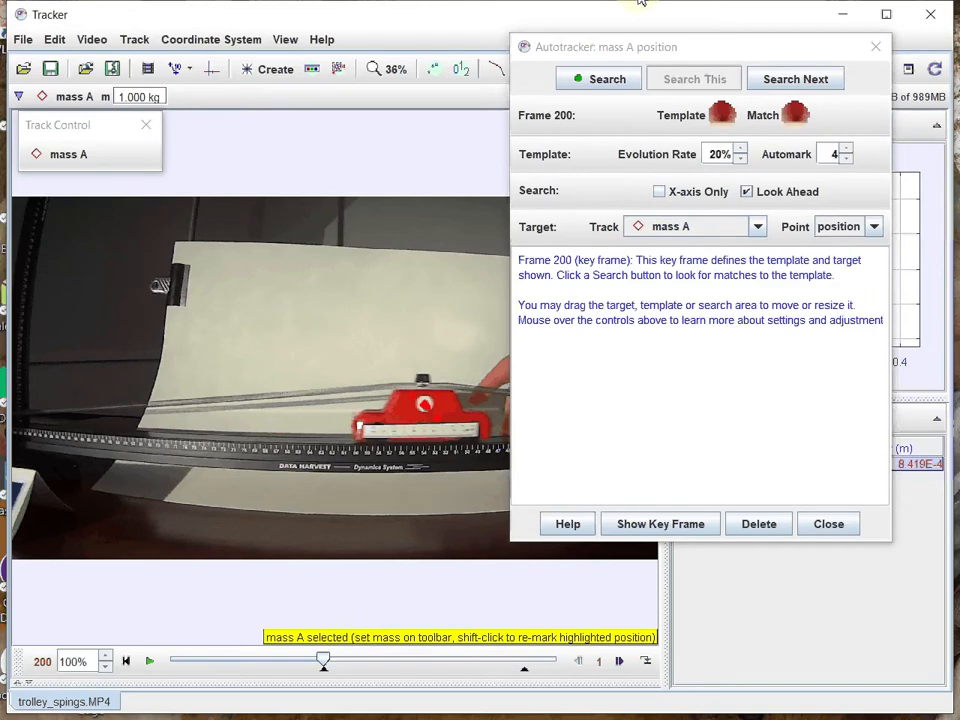
drag(654, 55, 788, 45)
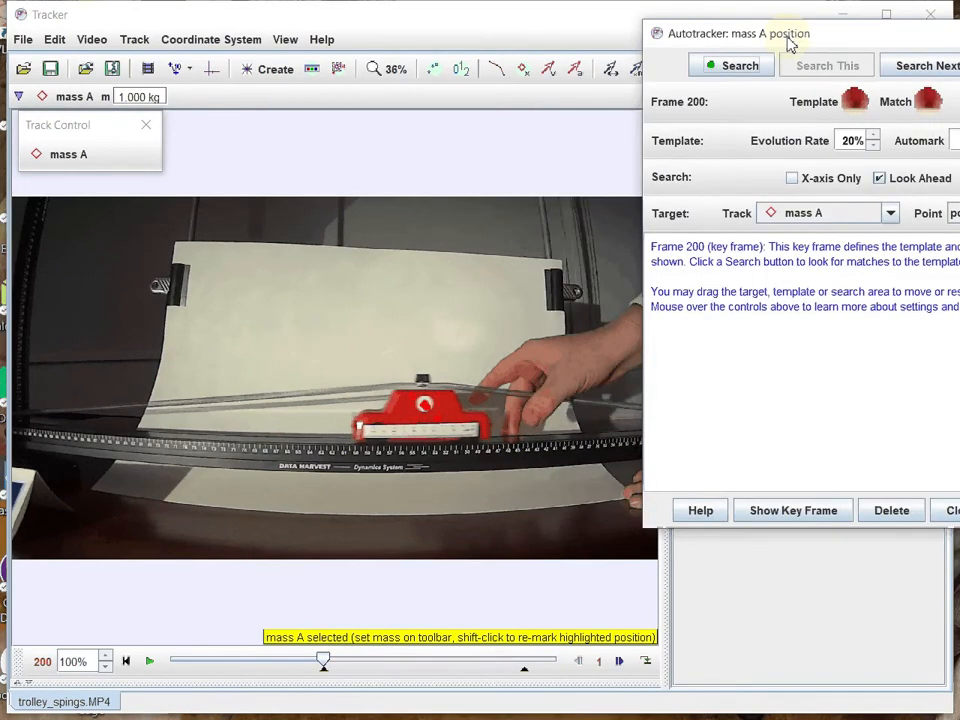
click(393, 68)
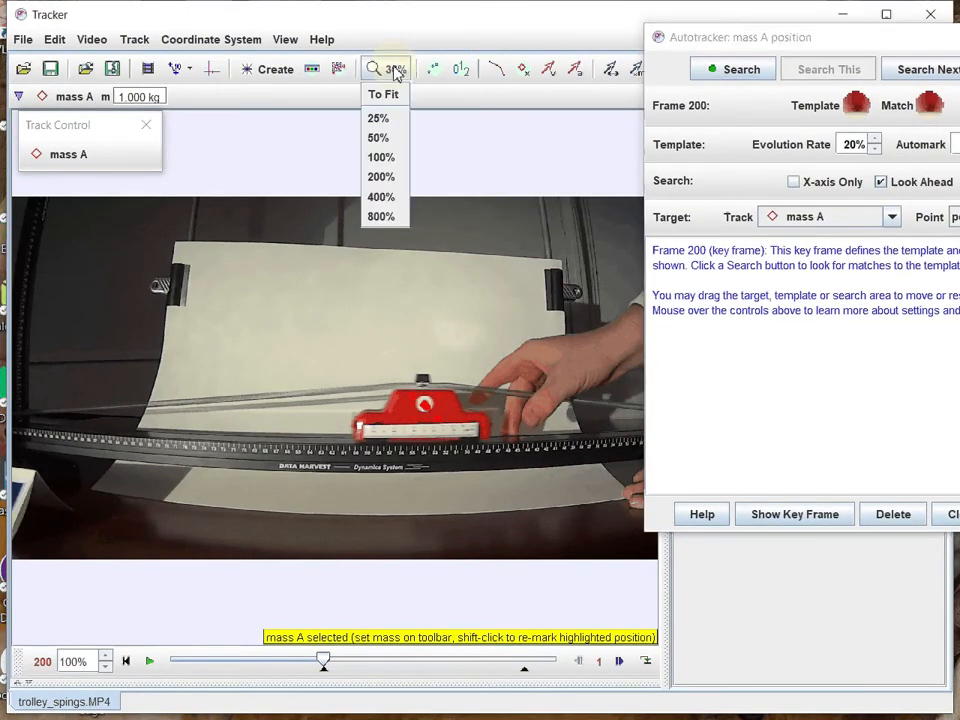
click(385, 158)
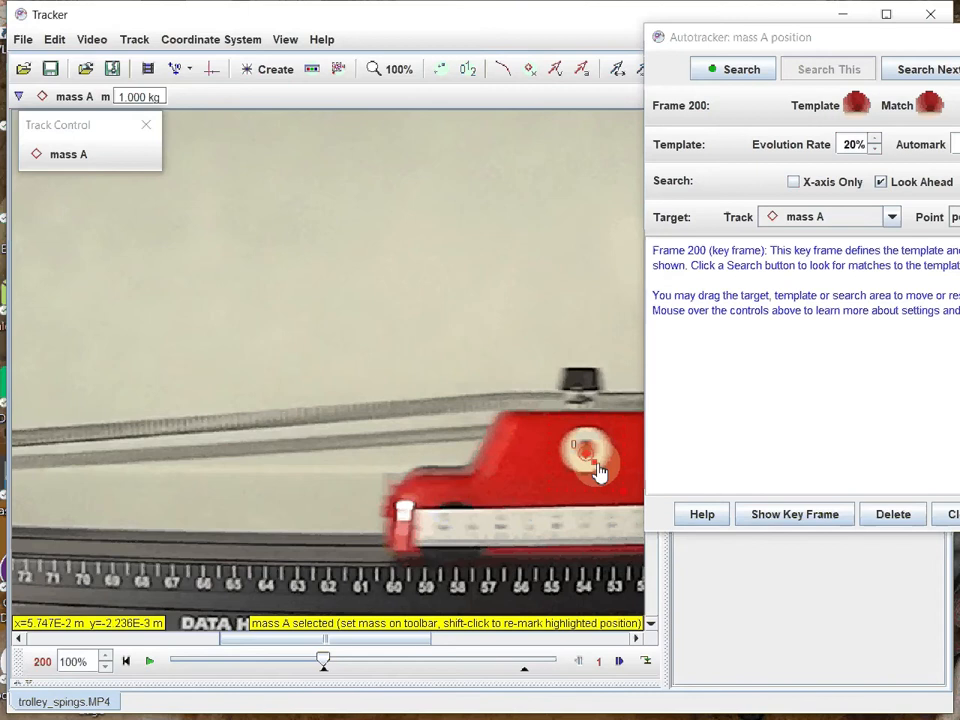
drag(597, 465, 624, 494)
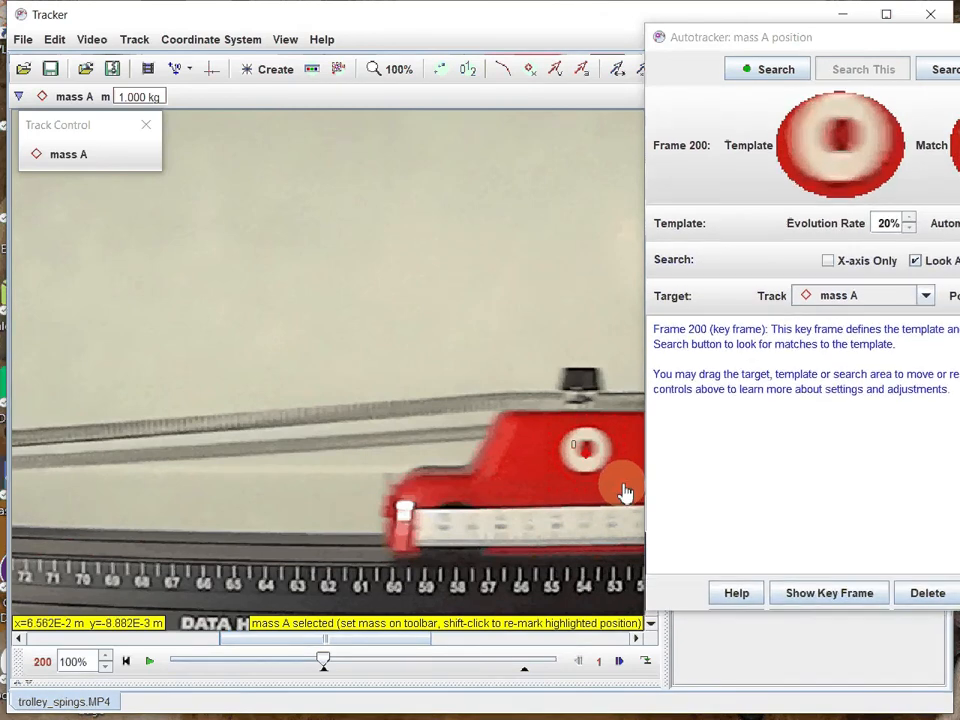
mouse_move(624, 494)
mouse_down()
mouse_move(616, 488)
mouse_move(625, 484)
mouse_move(606, 494)
mouse_move(621, 492)
mouse_up()
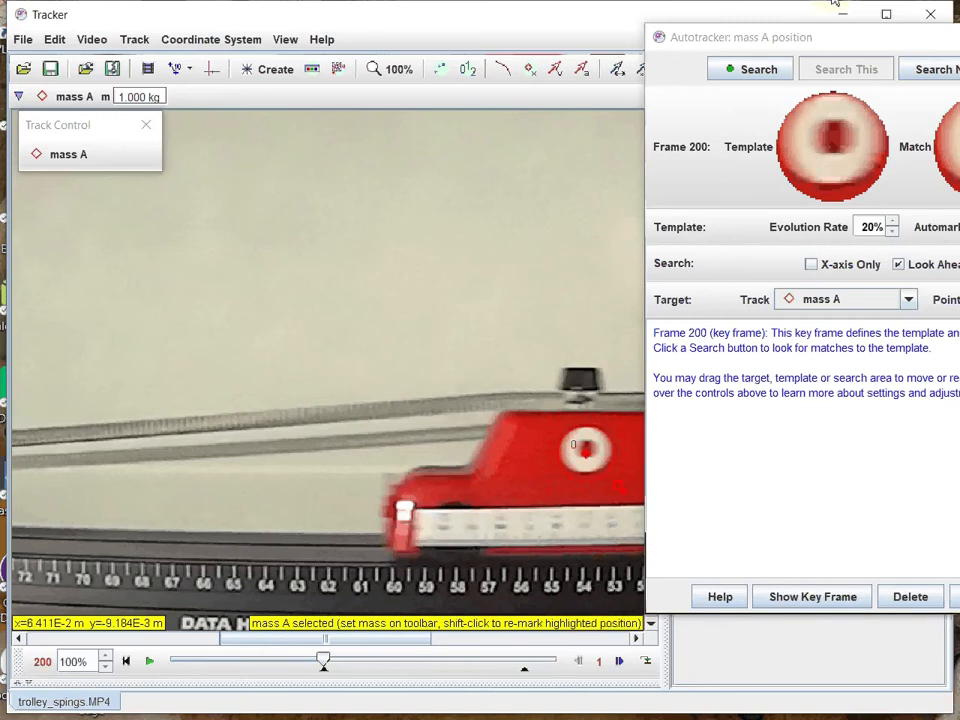
Step: Autotrack mass A through to frame 464, manually marking the white circle's centre in frame 201, and close the Autotracker
drag(874, 43, 770, 190)
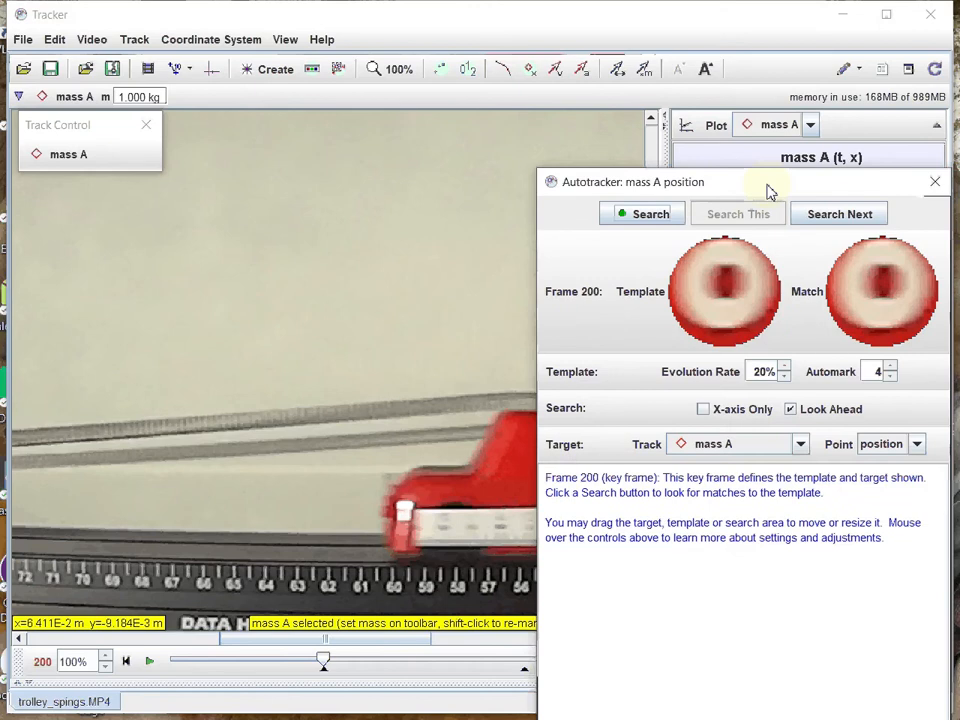
click(403, 72)
click(379, 138)
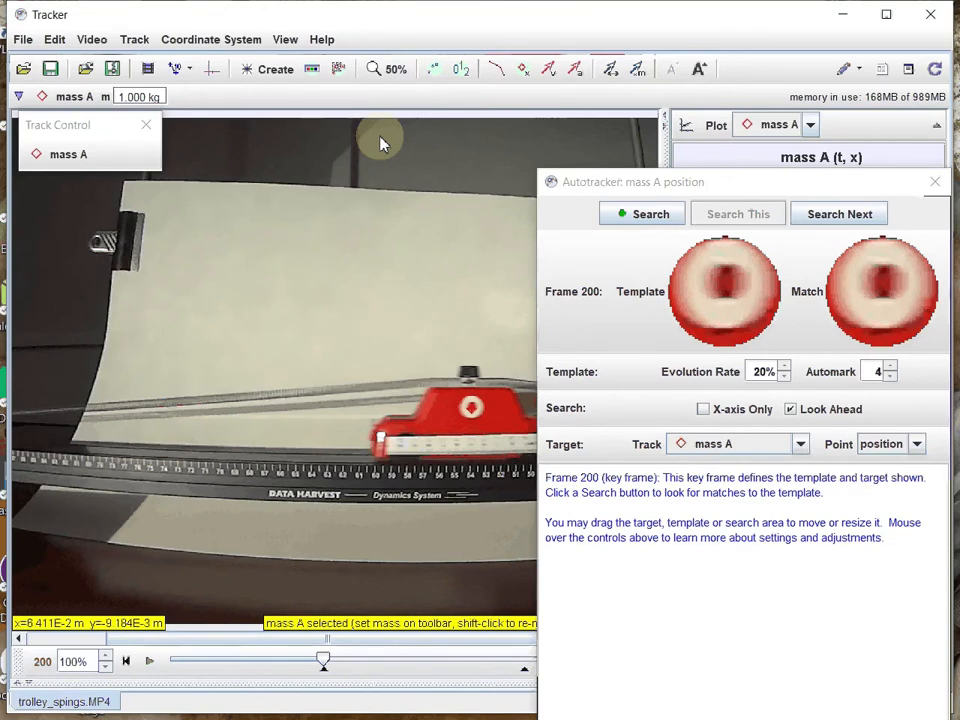
click(640, 218)
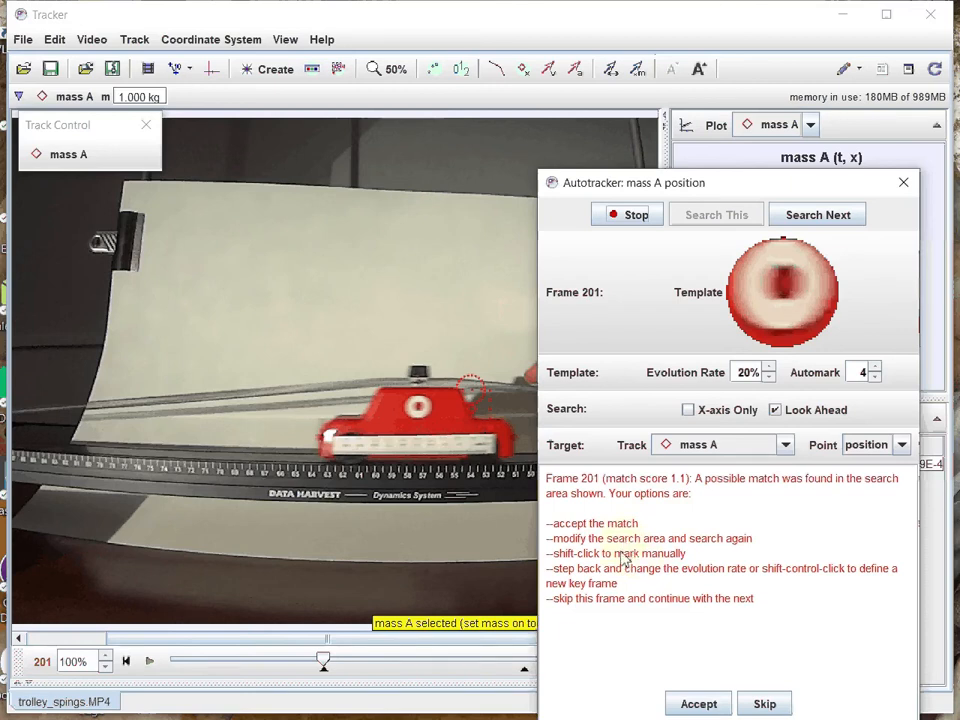
shift+click(421, 416)
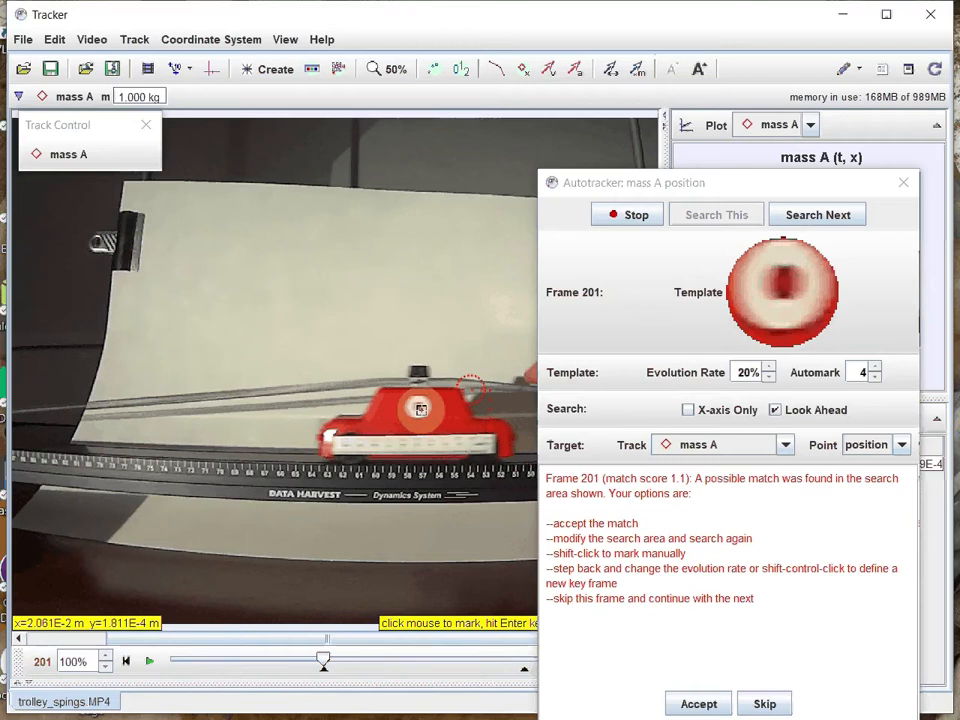
shift+click(420, 409)
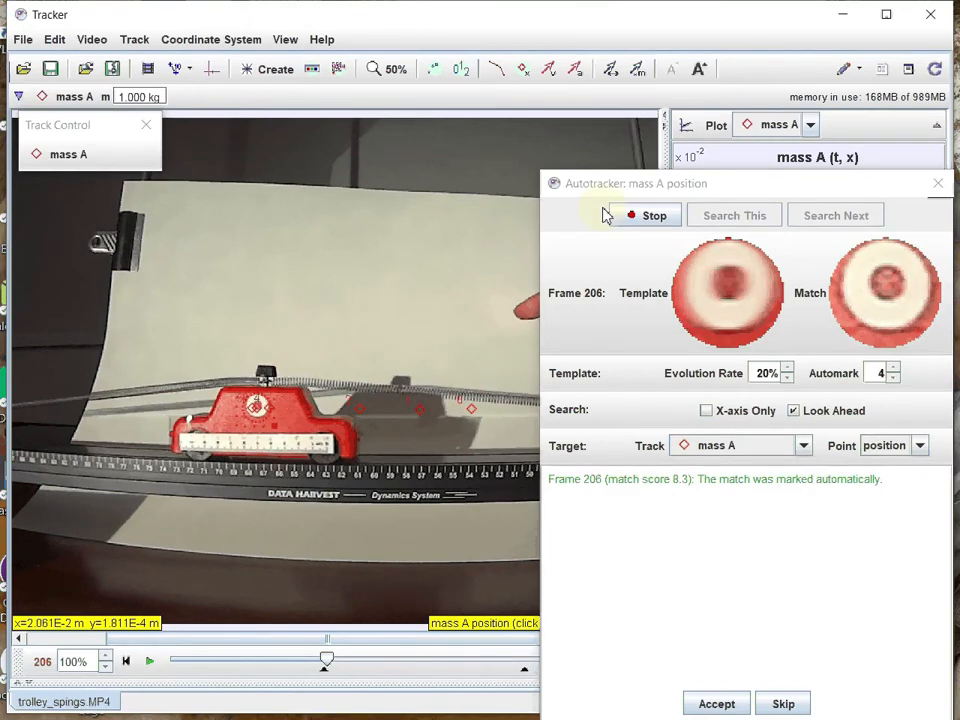
drag(624, 186, 176, 118)
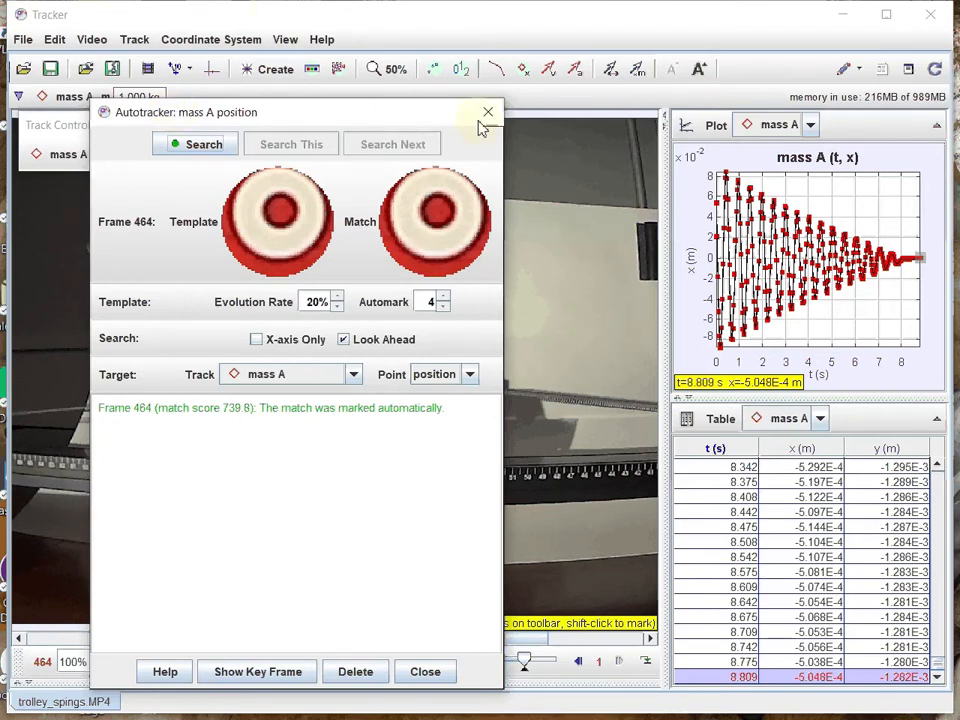
click(426, 672)
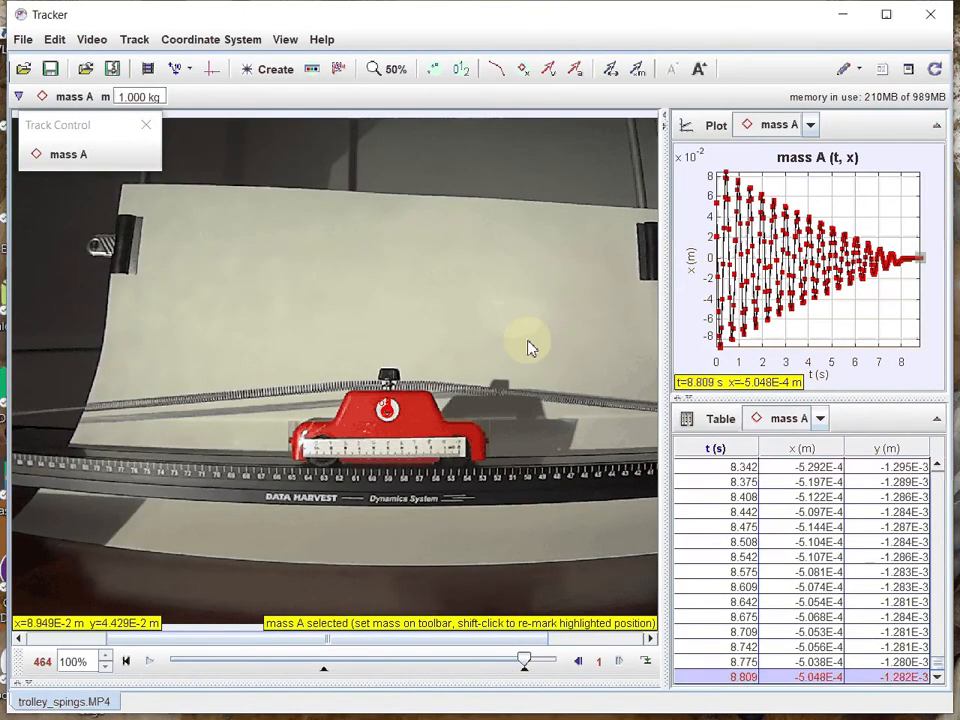
Step: View mass A's velocity and acceleration x-components on the plot's vertical axis and restore the position x-component
click(694, 270)
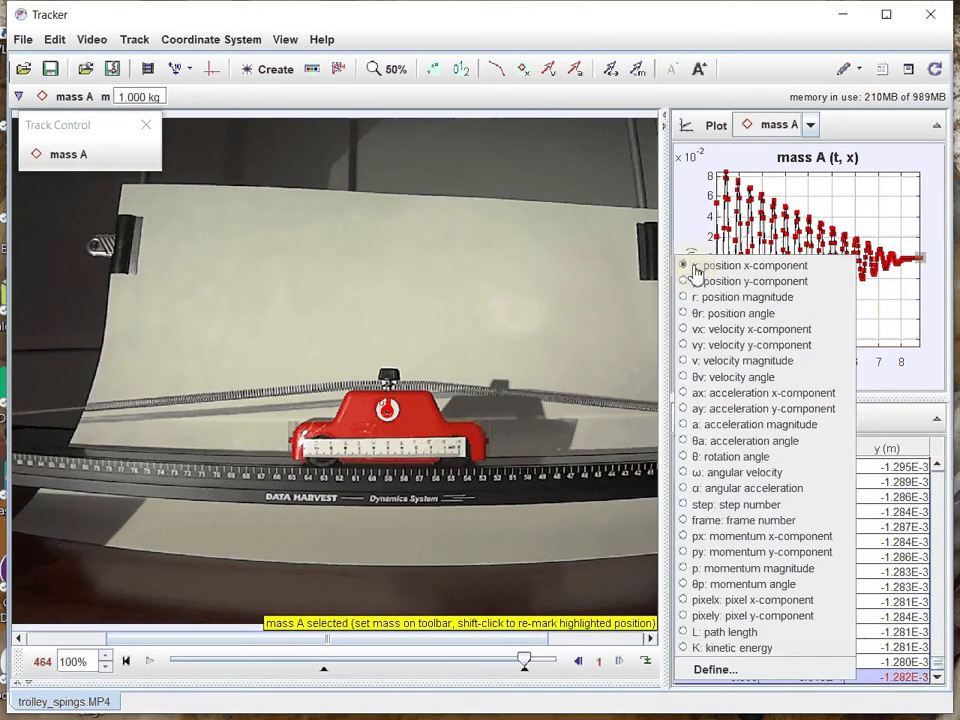
click(685, 329)
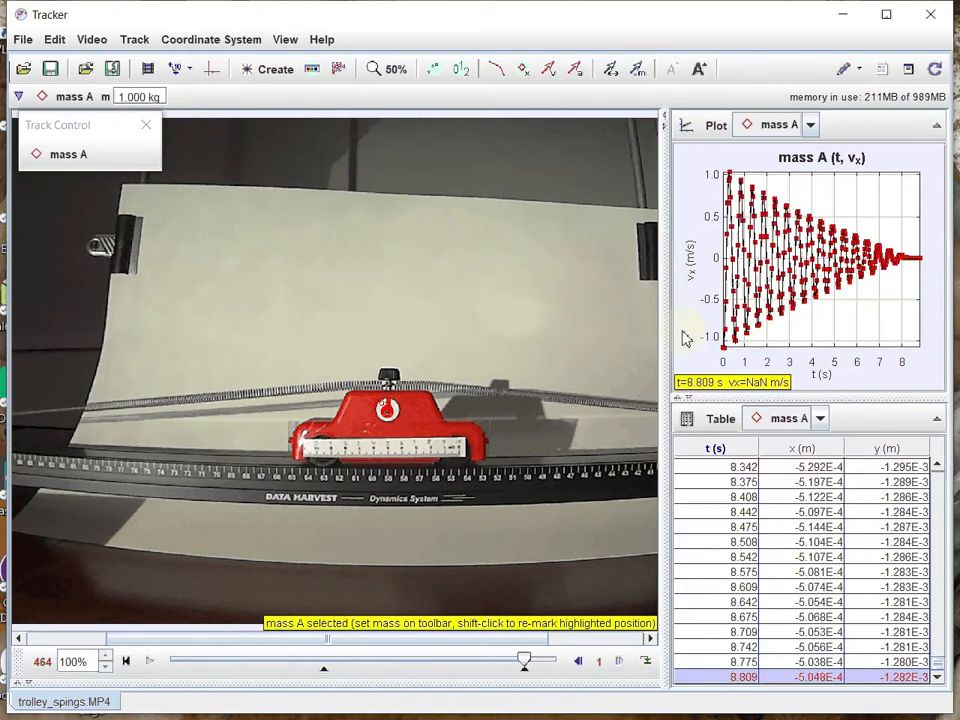
click(681, 336)
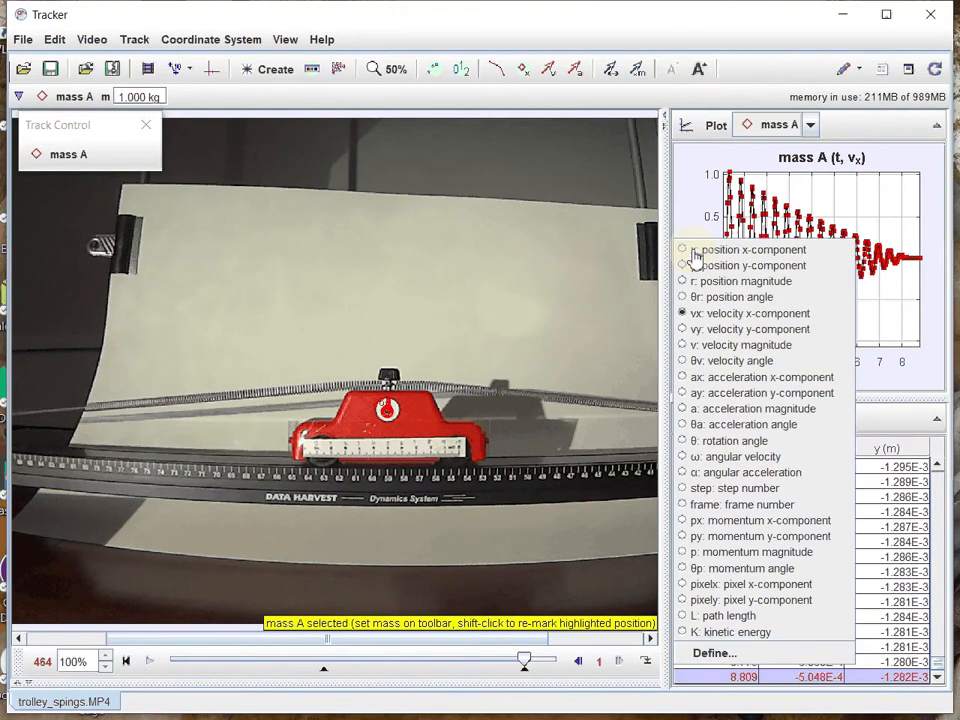
click(688, 377)
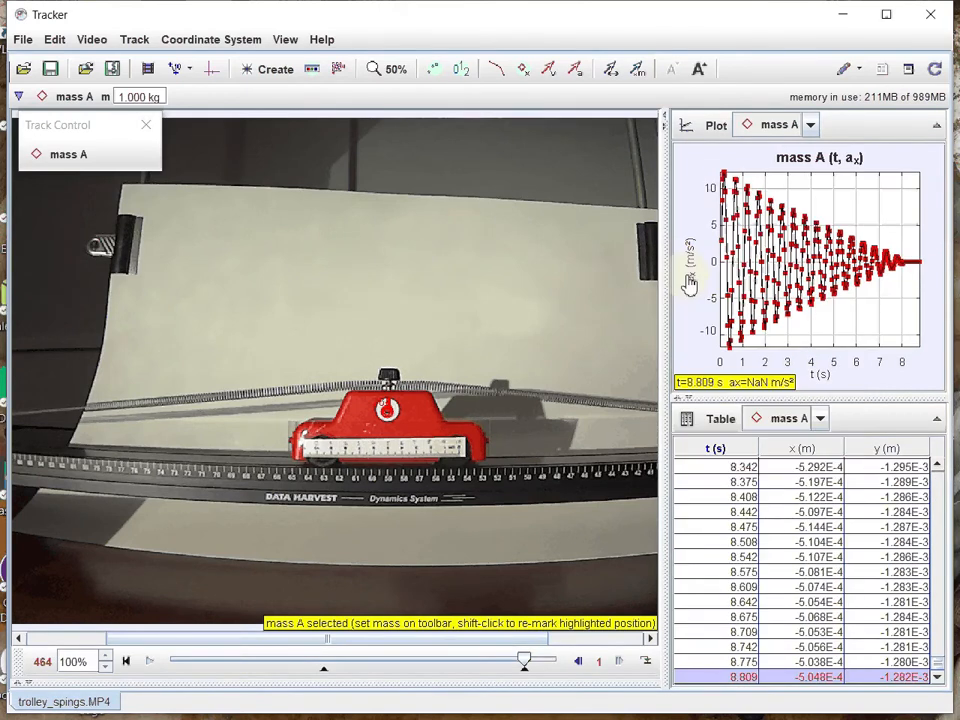
click(691, 258)
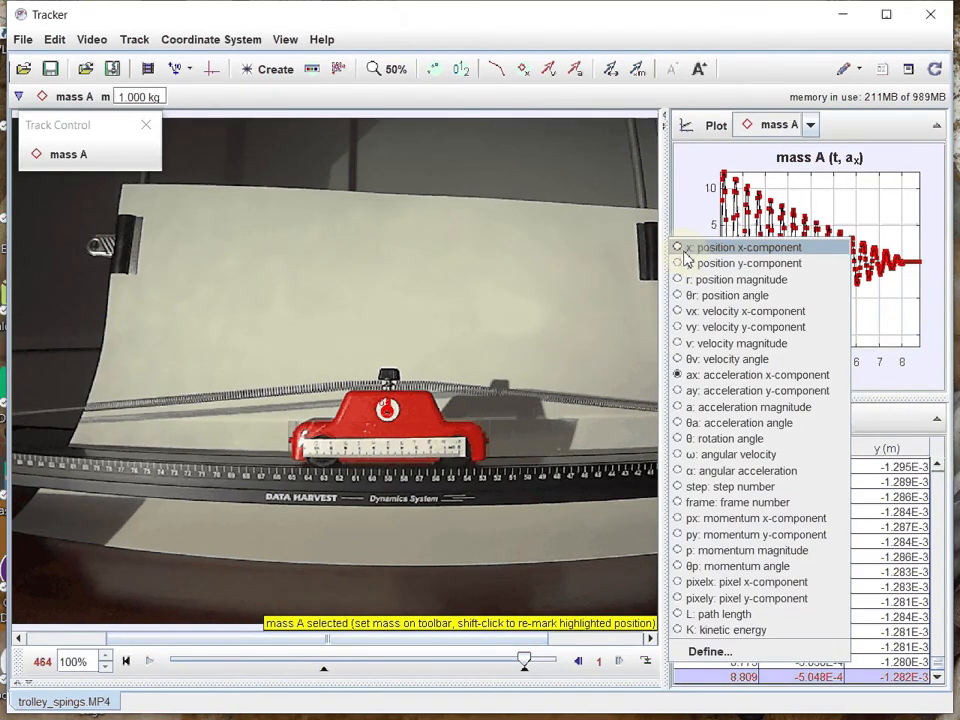
click(687, 254)
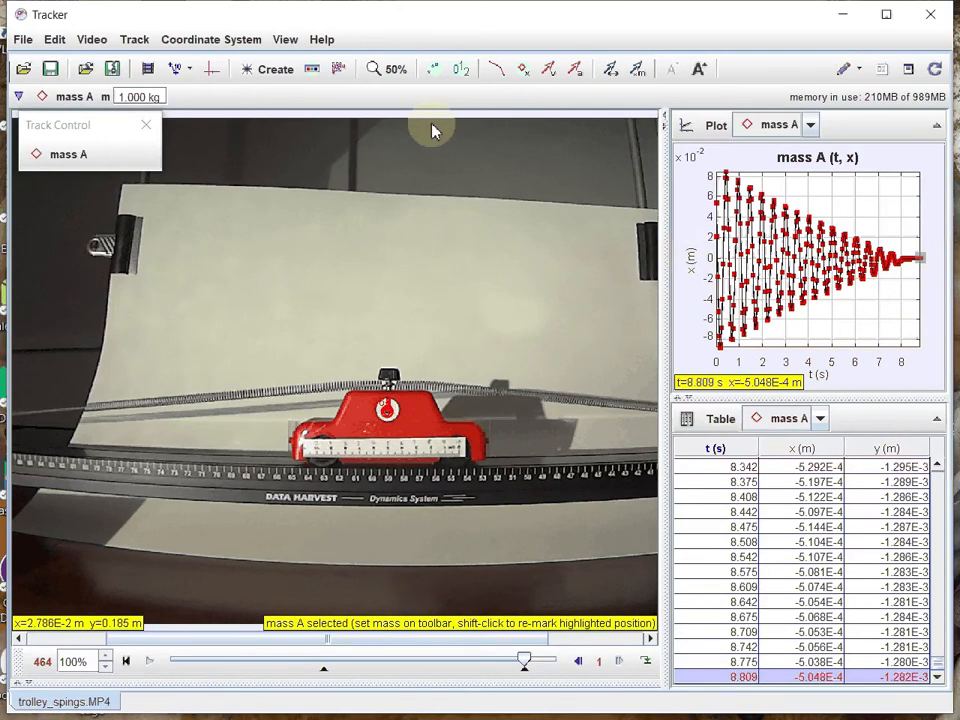
Step: Save the tab as the Tracker file trolley_spings.trk in the dshm folder
click(22, 40)
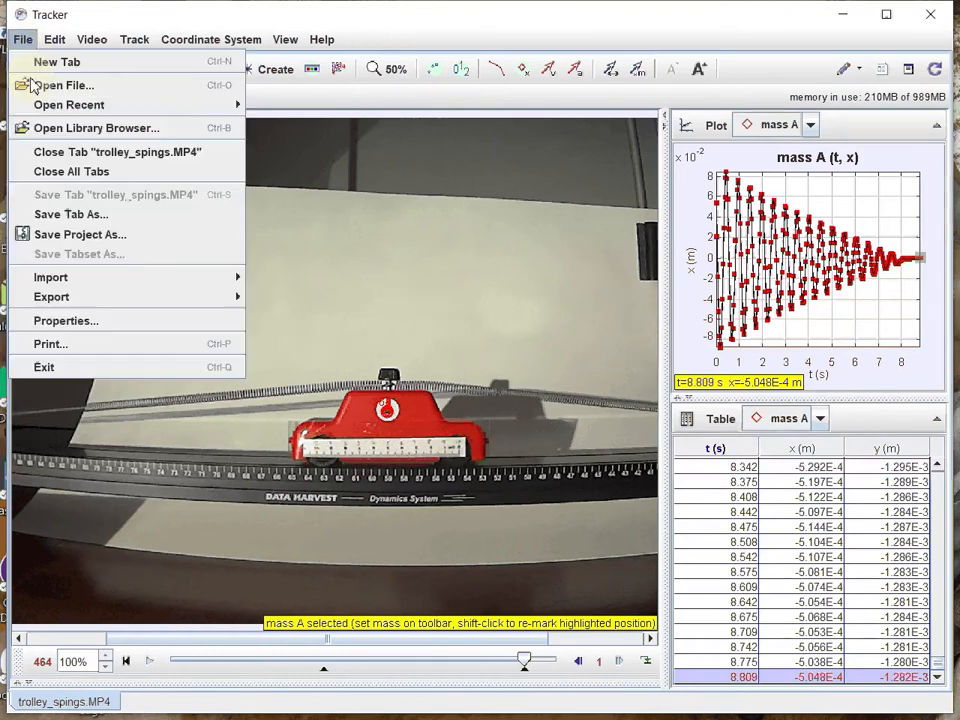
click(80, 224)
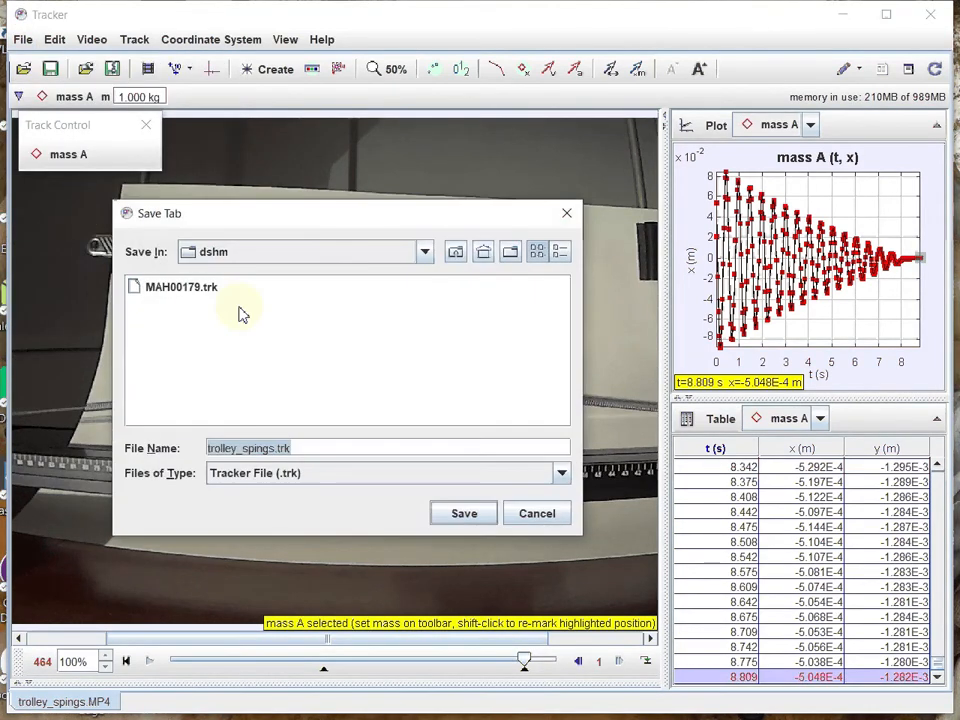
click(464, 514)
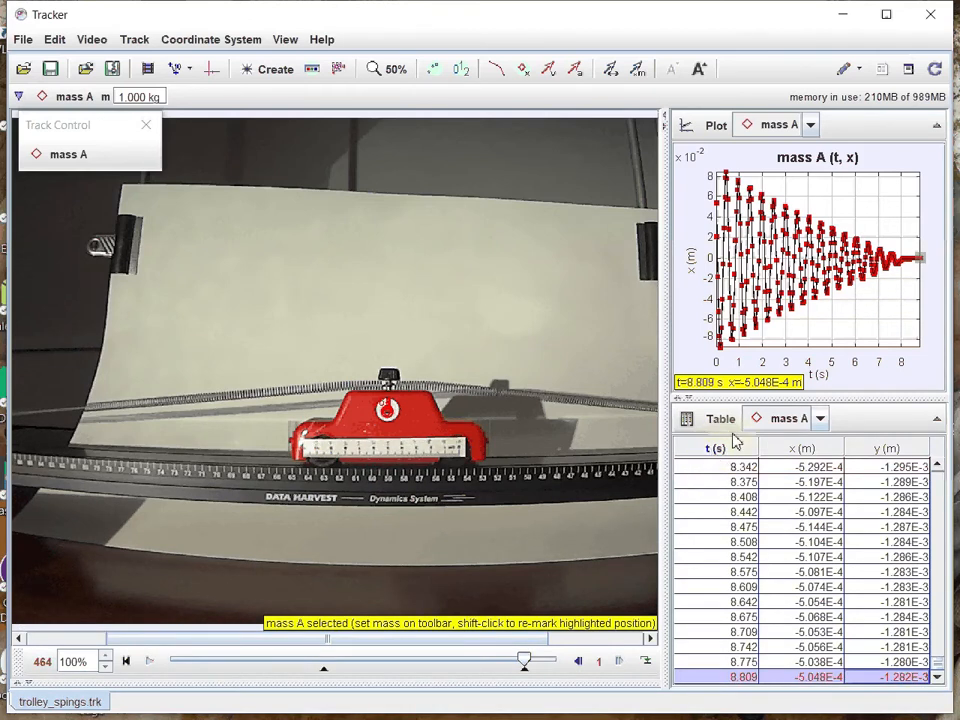
Step: Examine mass A's time and position data in the table from its first row
mouse_move(928, 352)
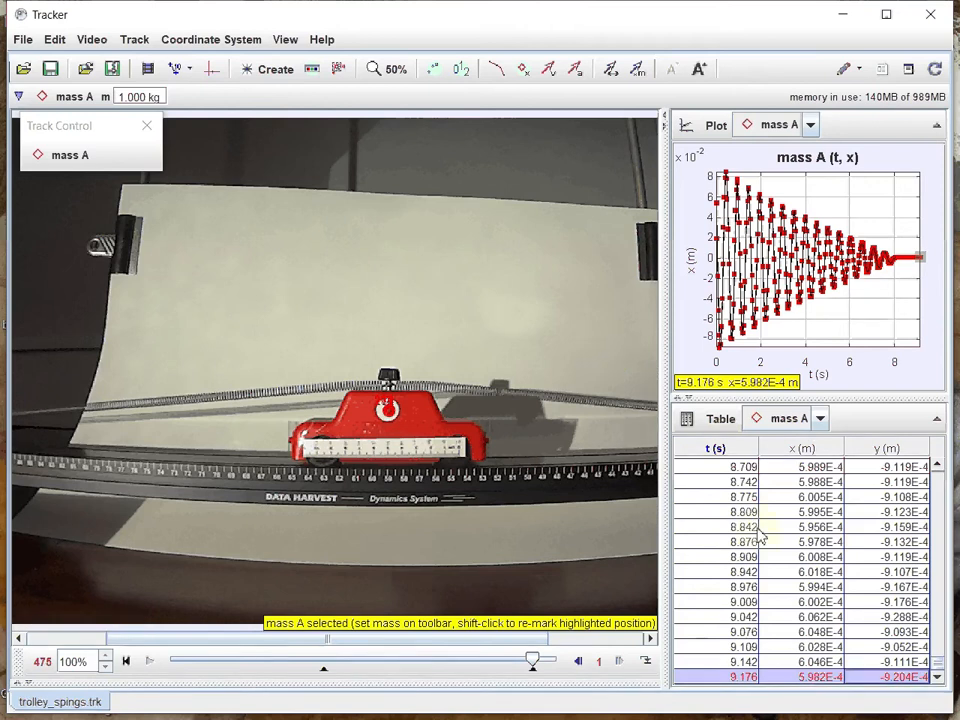
scroll(760, 525, up, 15)
scroll(760, 535, up, 5)
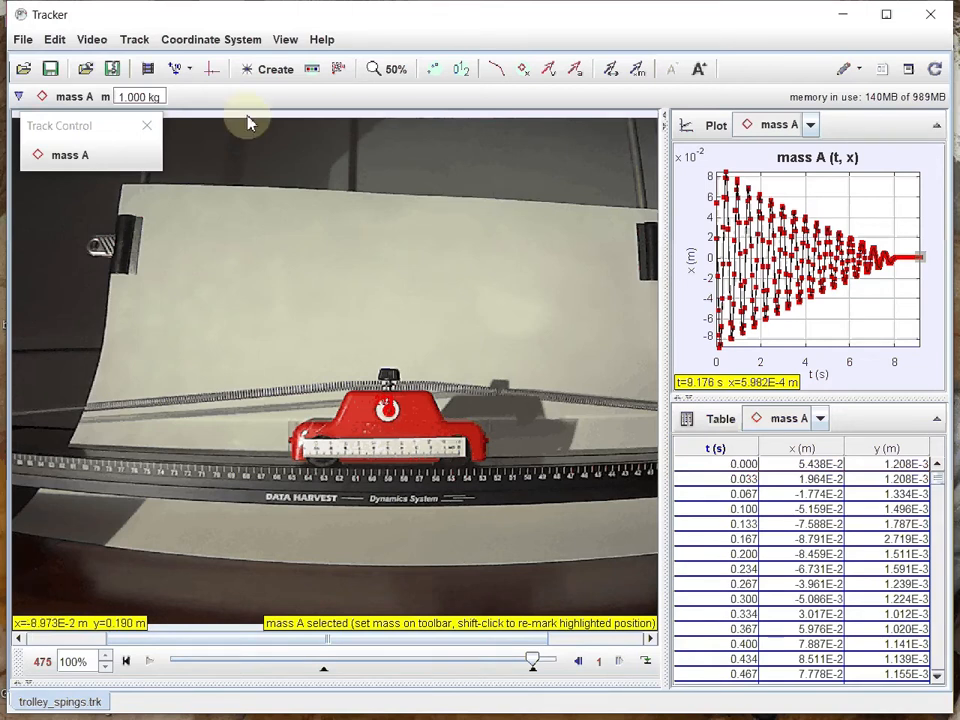
Step: Start a data file export for the mass A (2) data table and set it to include all cells
click(25, 42)
click(25, 42)
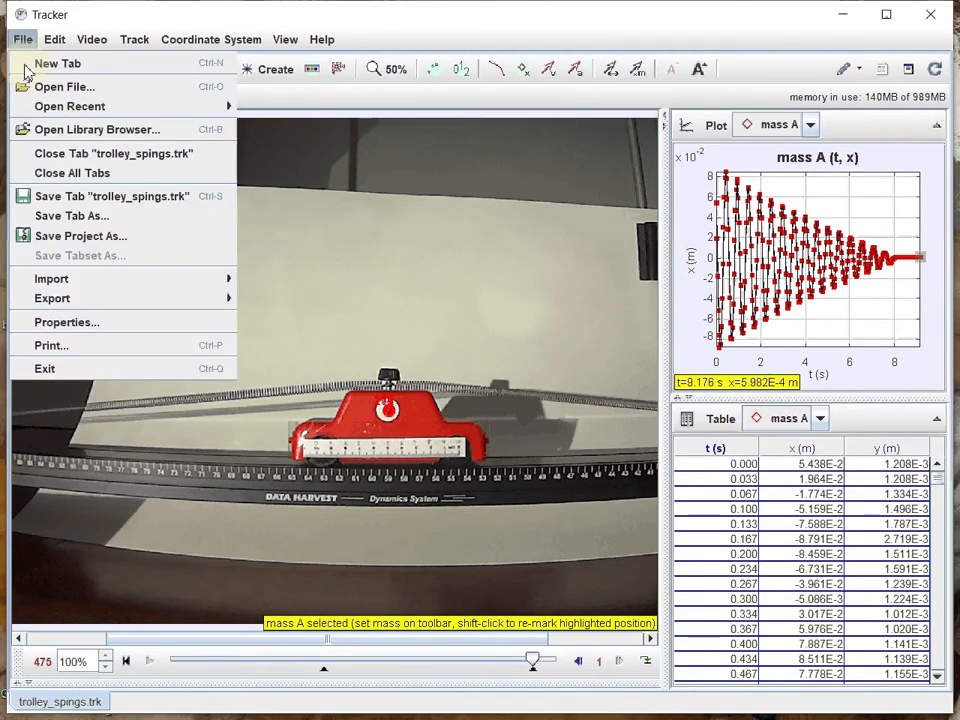
mouse_move(57, 288)
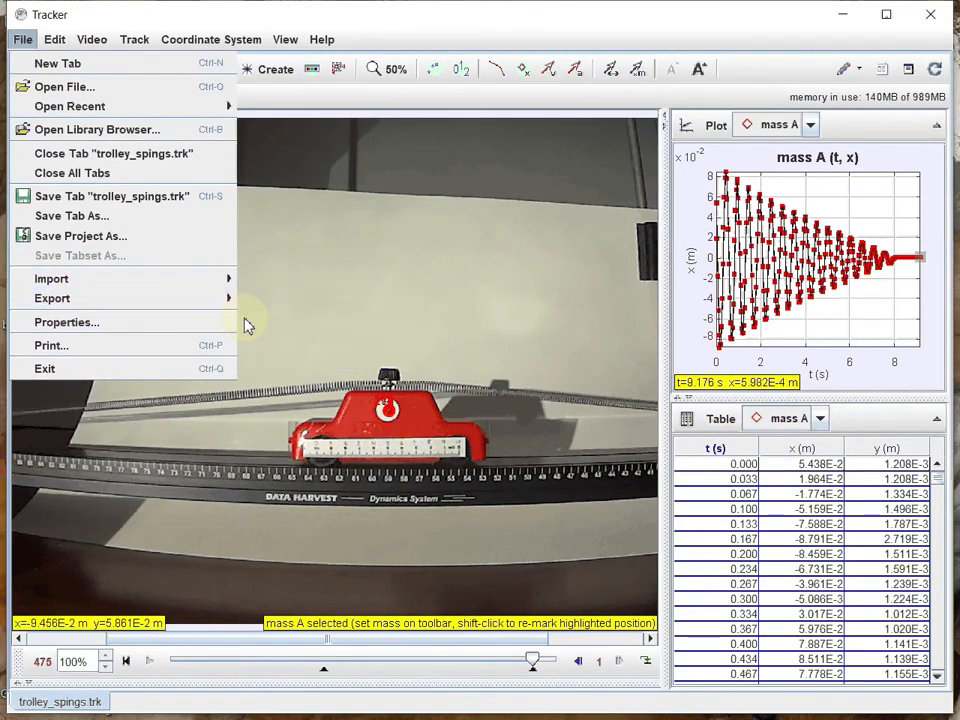
mouse_move(173, 308)
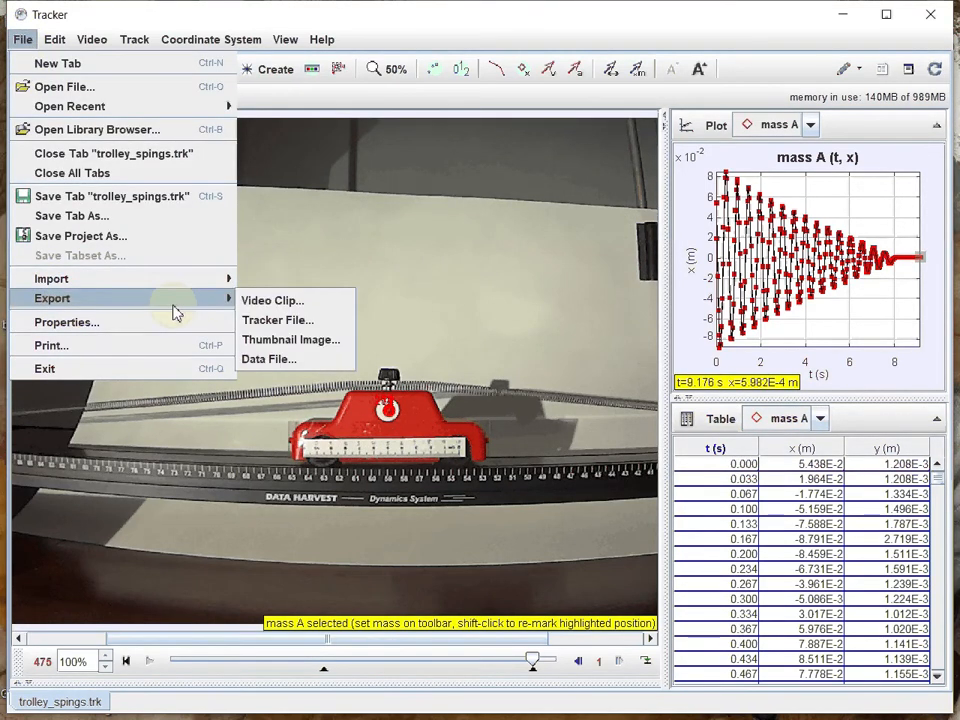
click(276, 362)
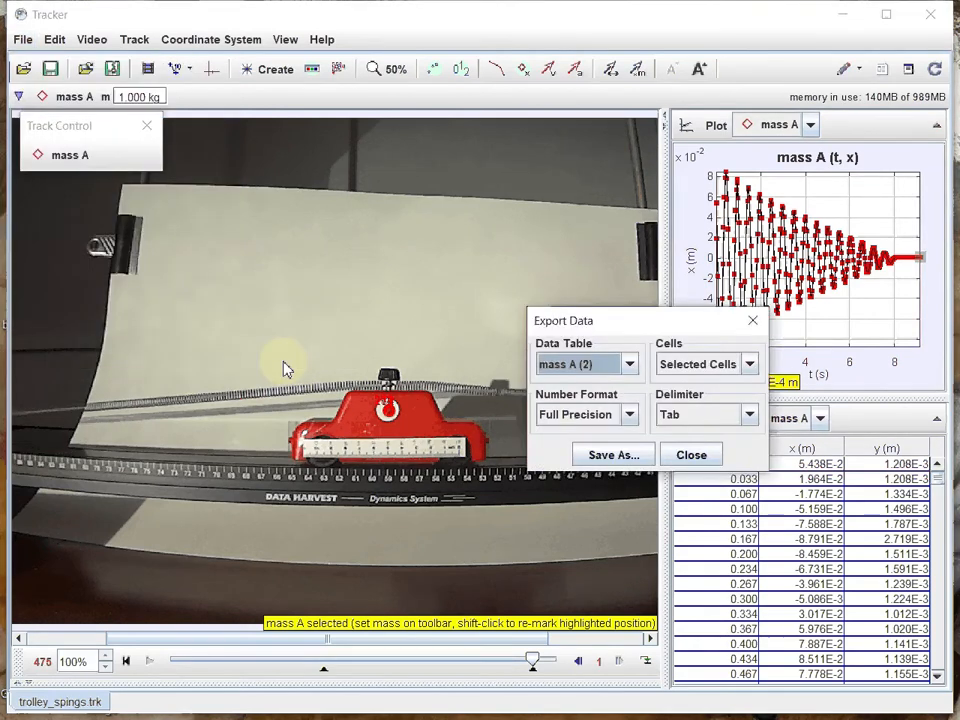
click(630, 366)
click(606, 386)
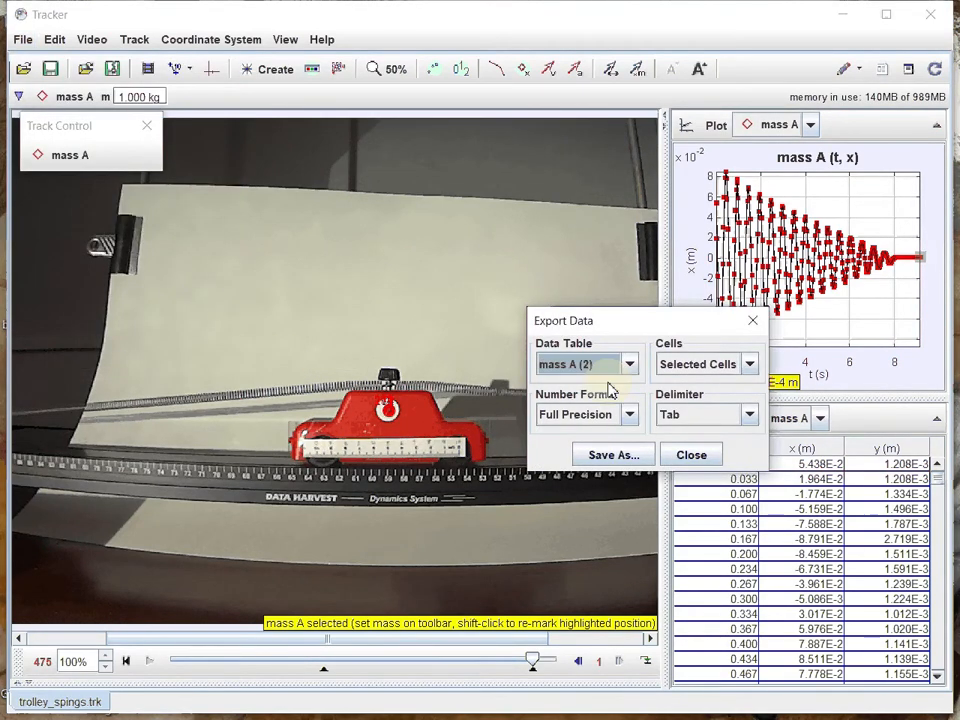
click(747, 366)
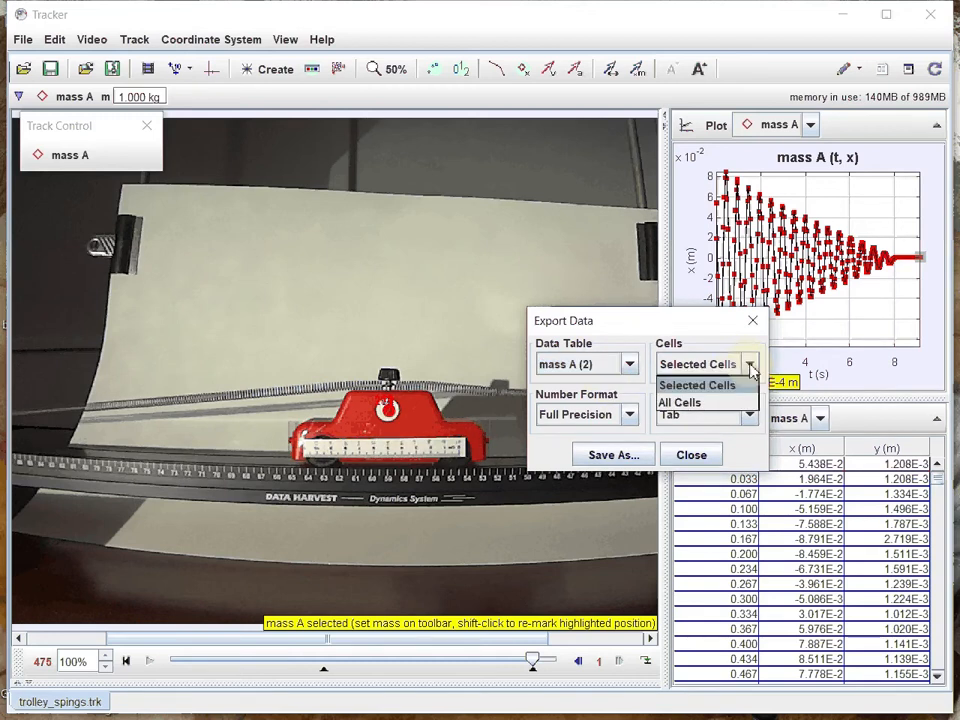
click(741, 401)
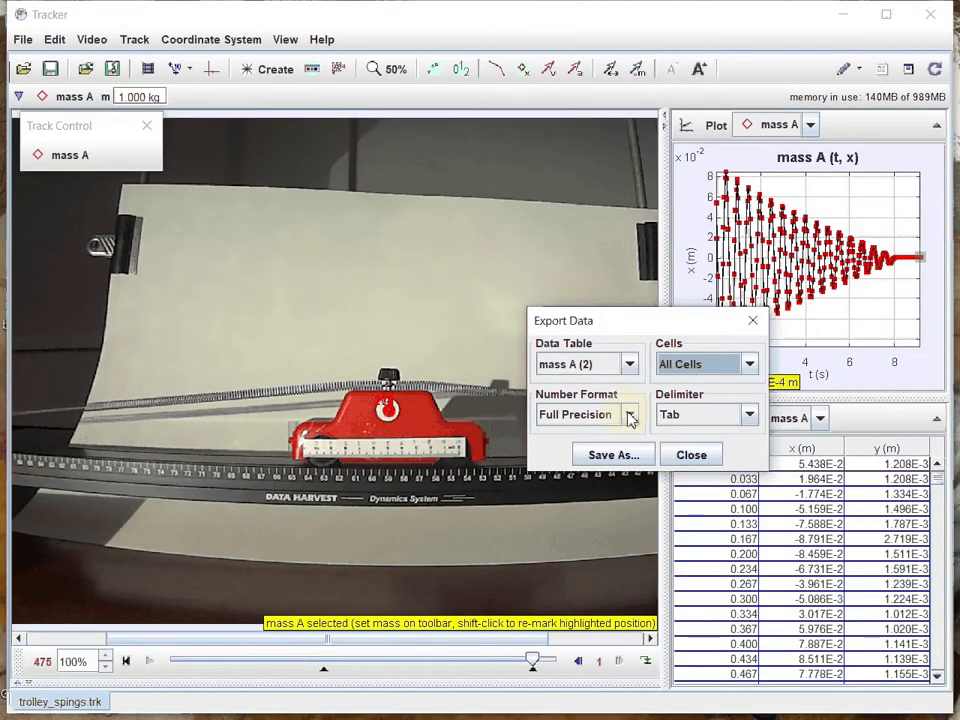
Step: Set the export's number format to As Formatted and its delimiter to Comma
click(630, 416)
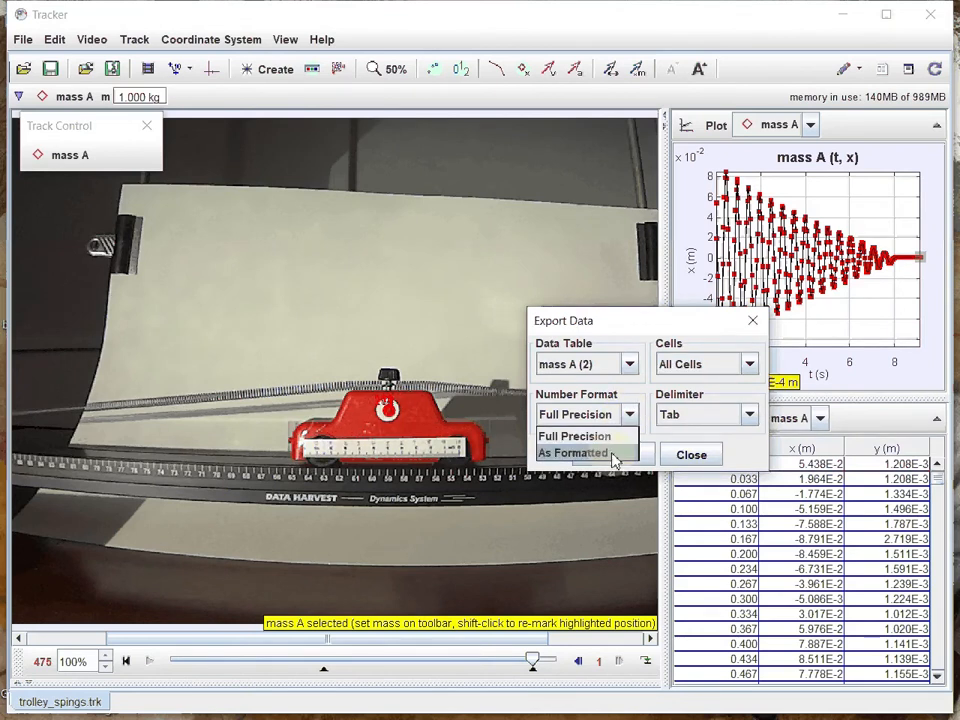
click(614, 454)
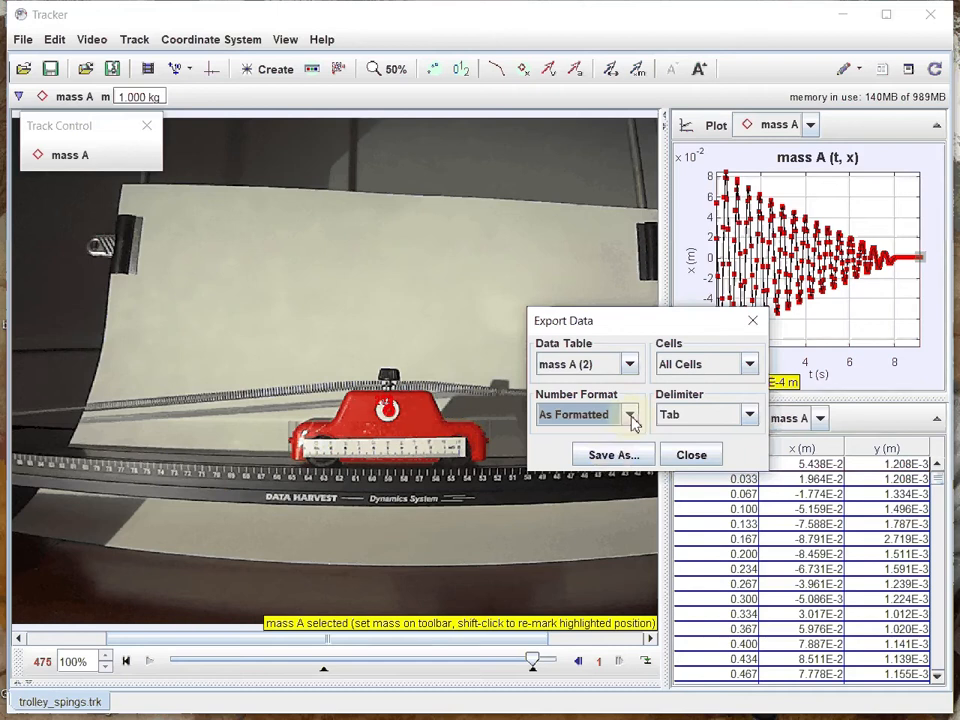
click(750, 414)
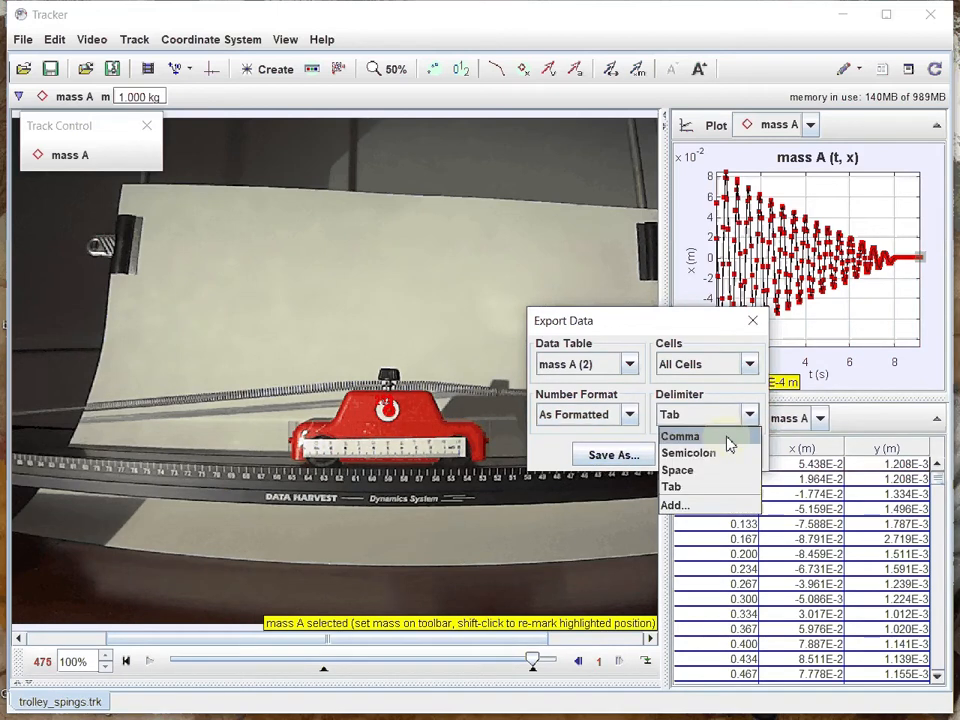
click(728, 441)
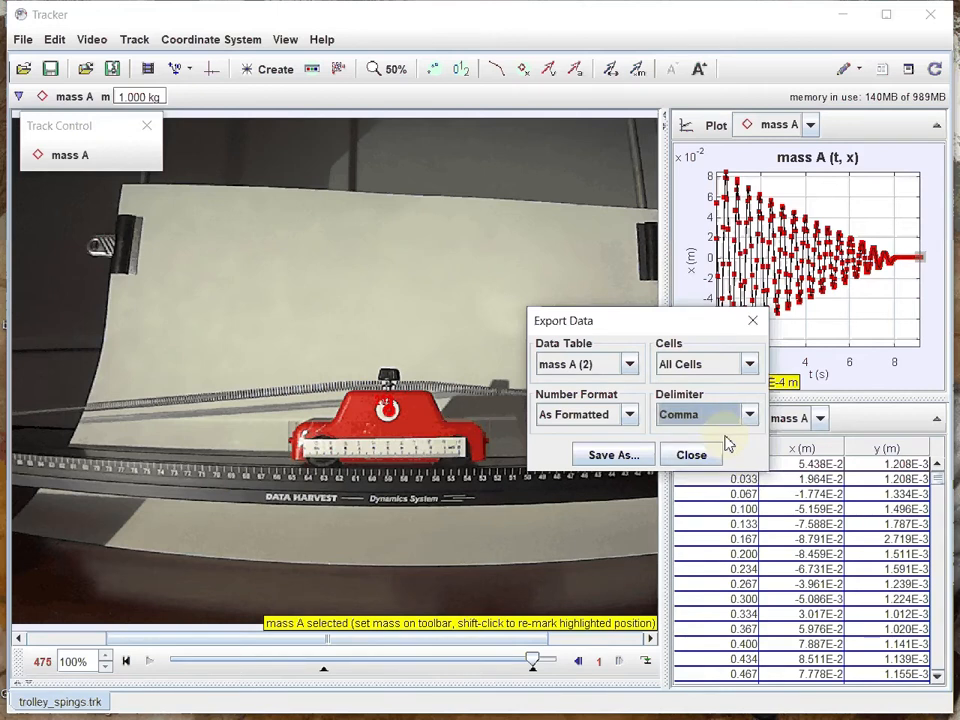
Step: Save the exported data as carspringdata.csv in the dshm folder
click(621, 458)
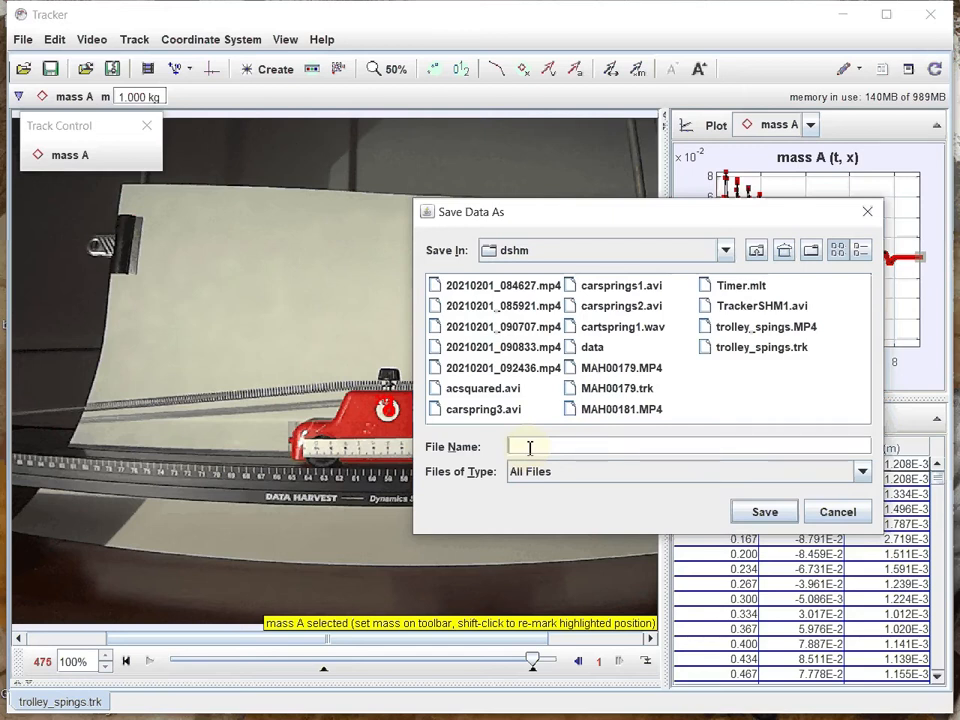
text(carspringdata)
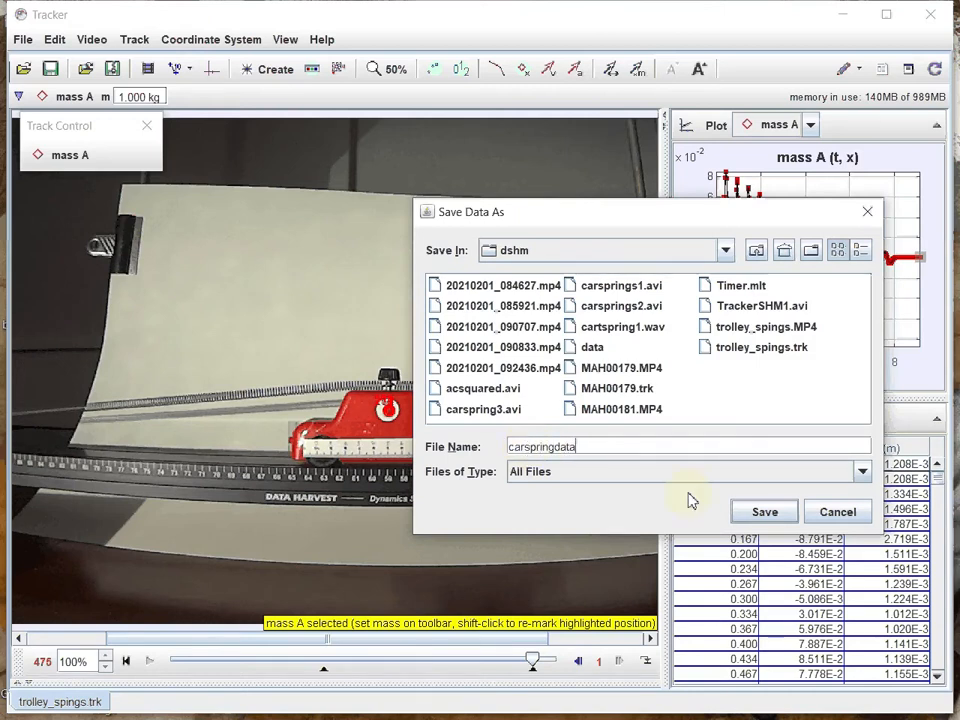
text(.csv)
click(765, 513)
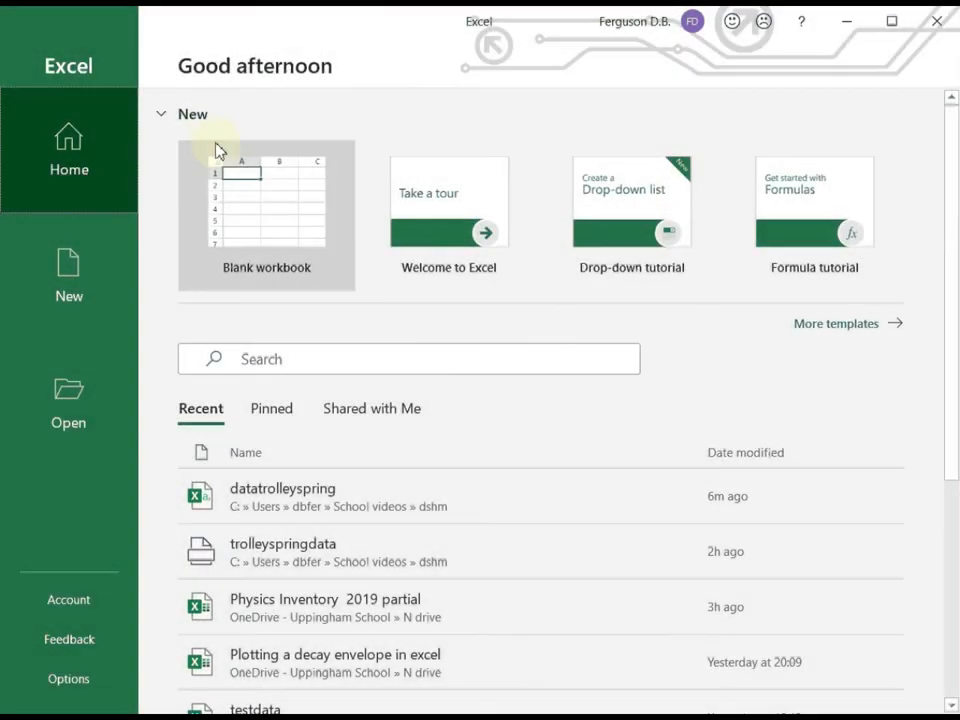
Step: Switch to Excel, create a blank workbook and start browsing for a file to open
click(264, 220)
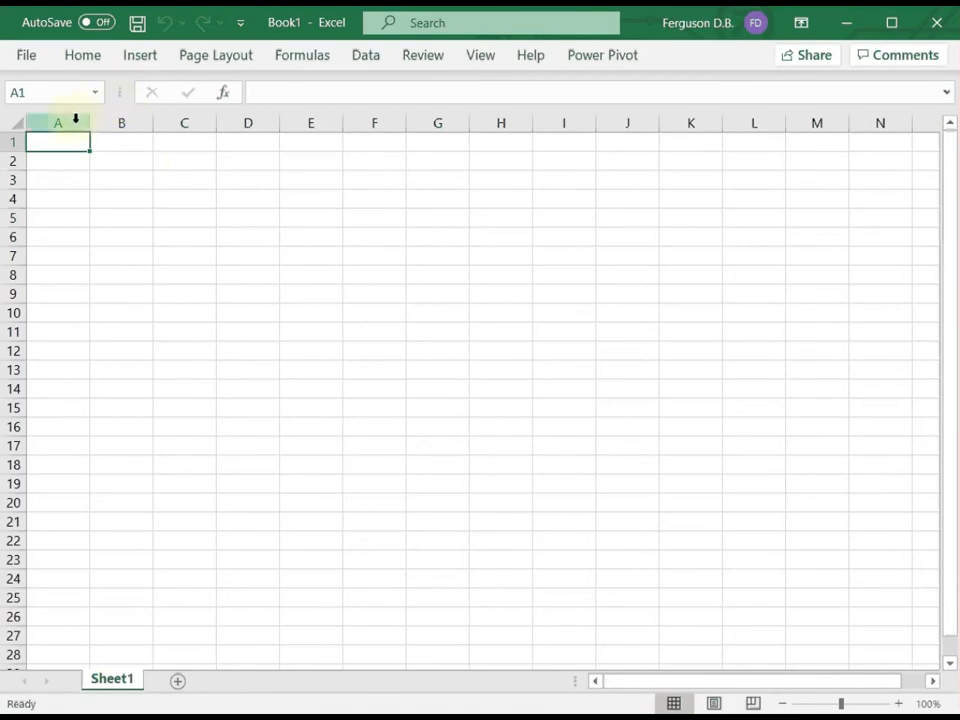
click(27, 58)
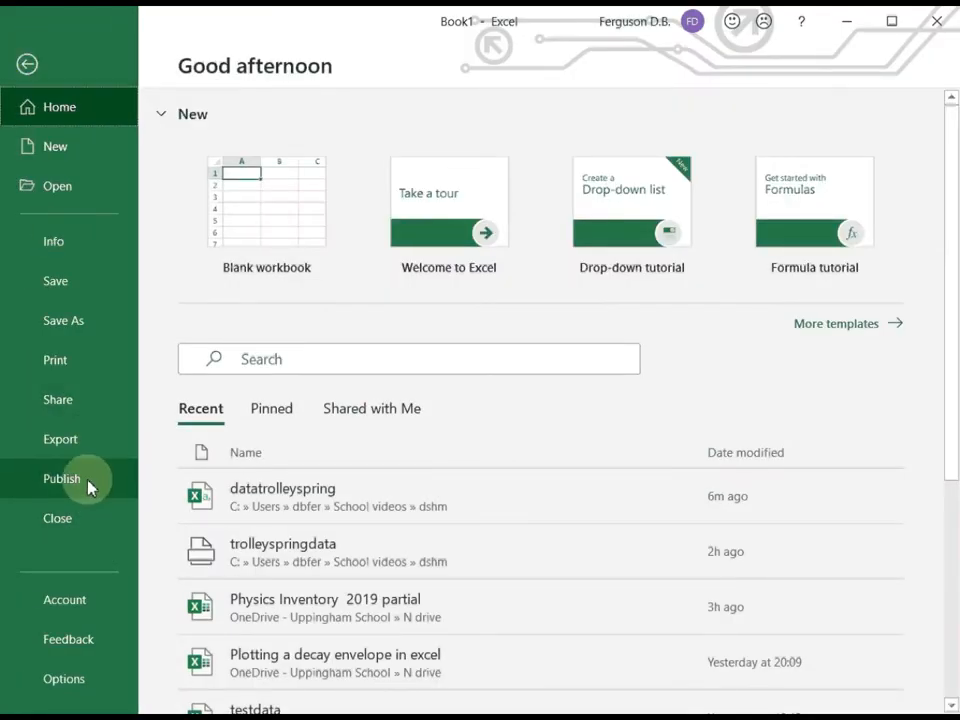
click(58, 188)
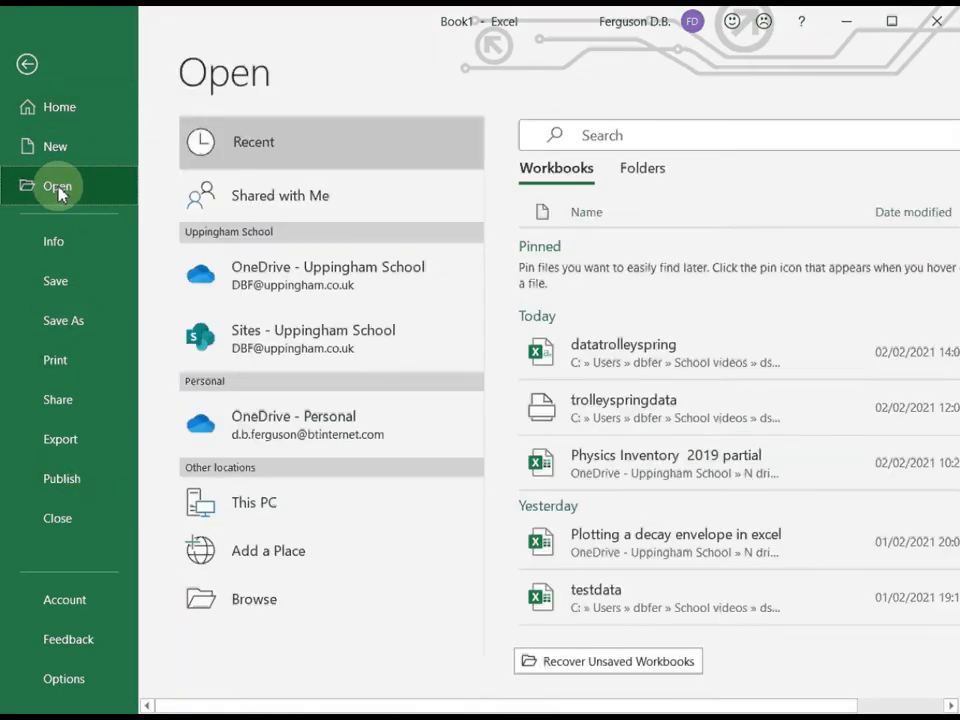
click(233, 616)
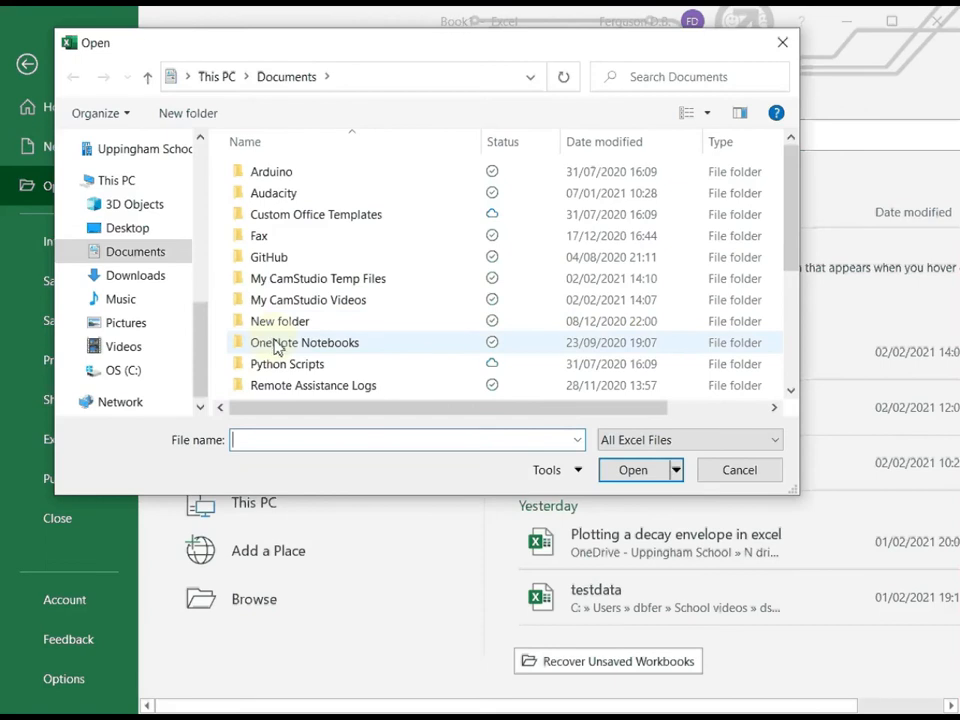
Step: Browse on drive C through the personal user folder and School videos to the dshm folder
click(146, 372)
scroll(325, 318, down, 2)
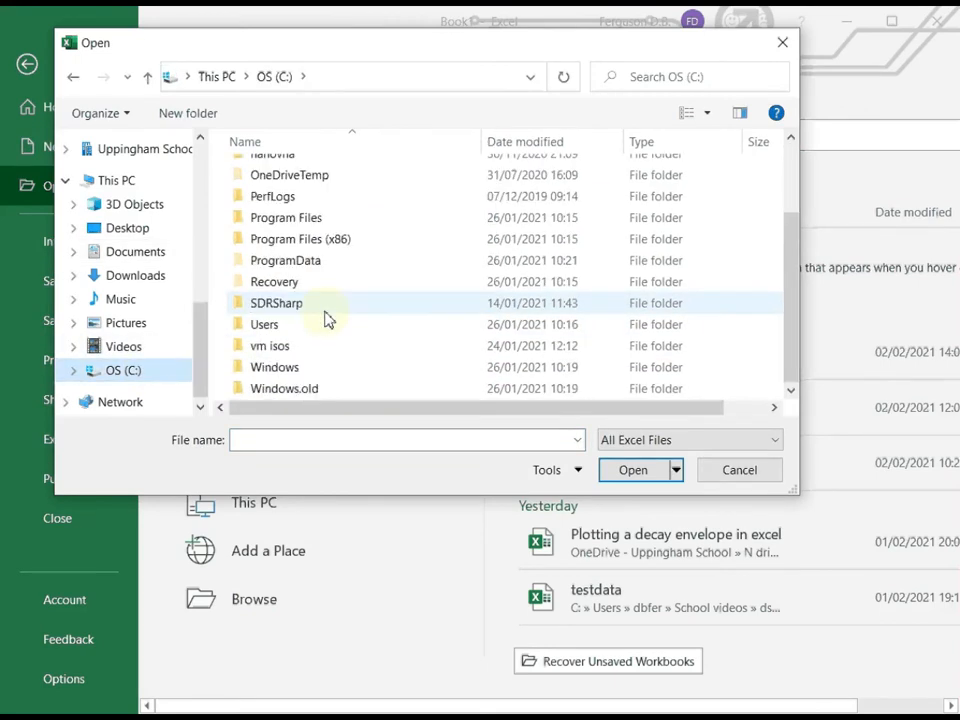
click(268, 326)
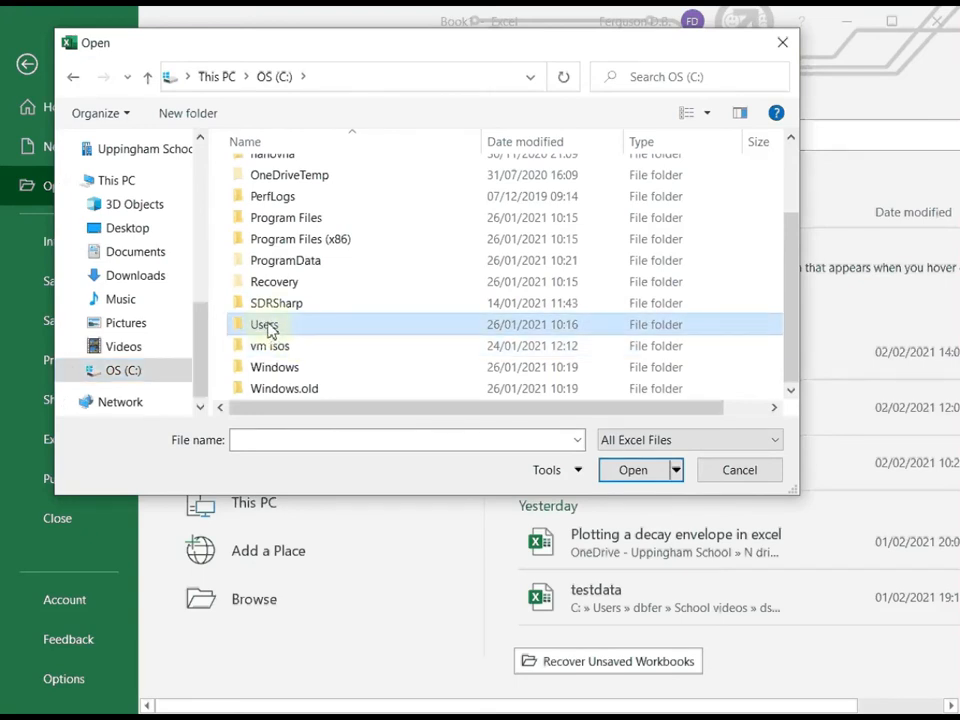
double_click(268, 327)
click(258, 176)
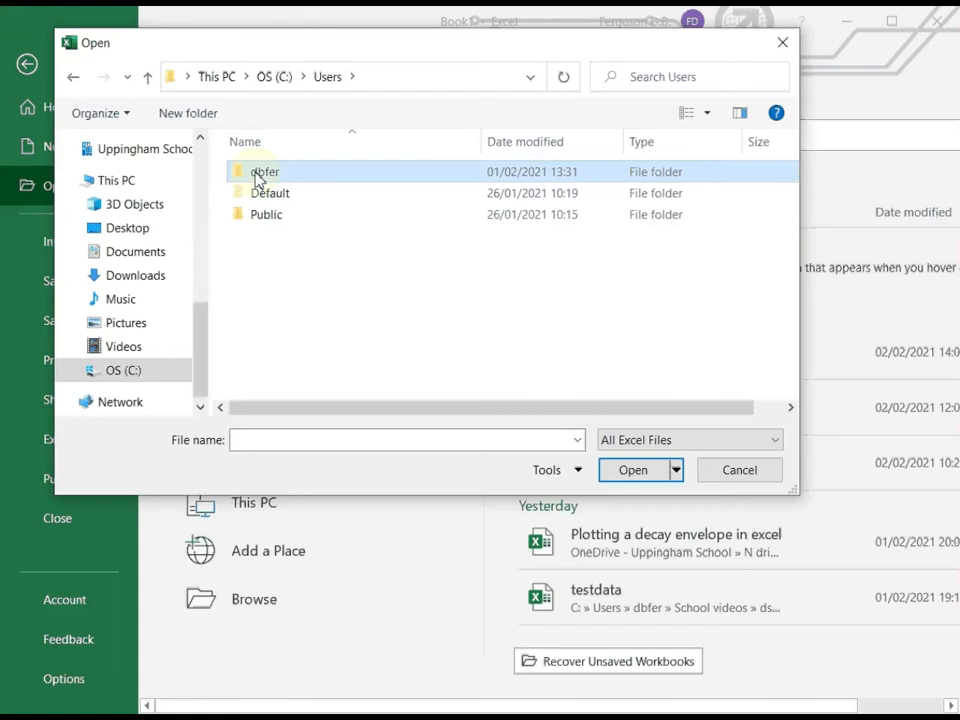
double_click(258, 176)
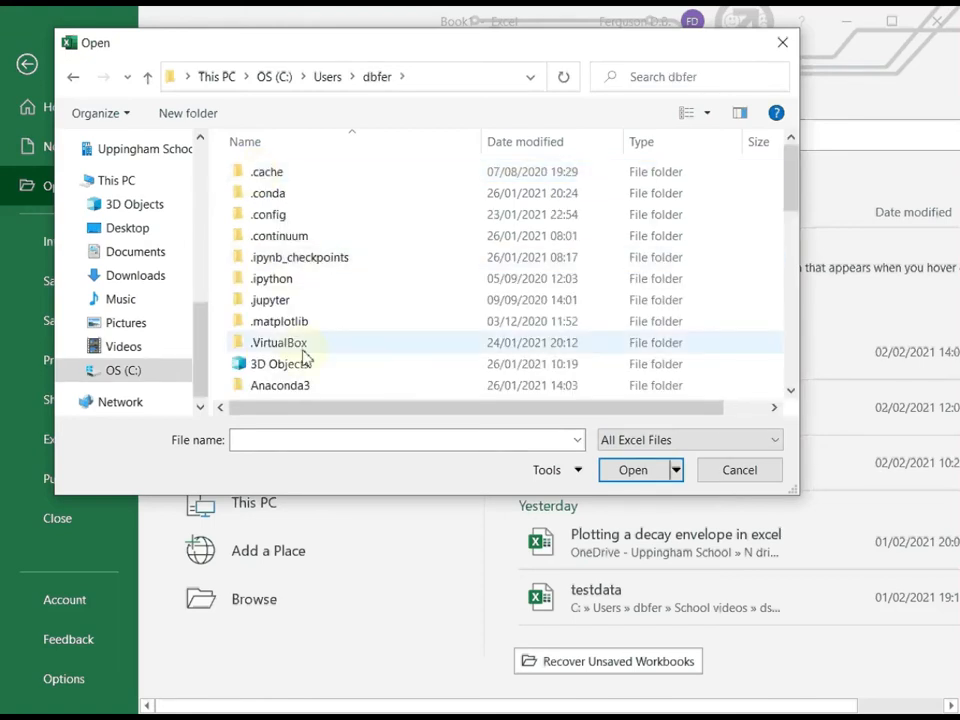
scroll(303, 350, down, 4)
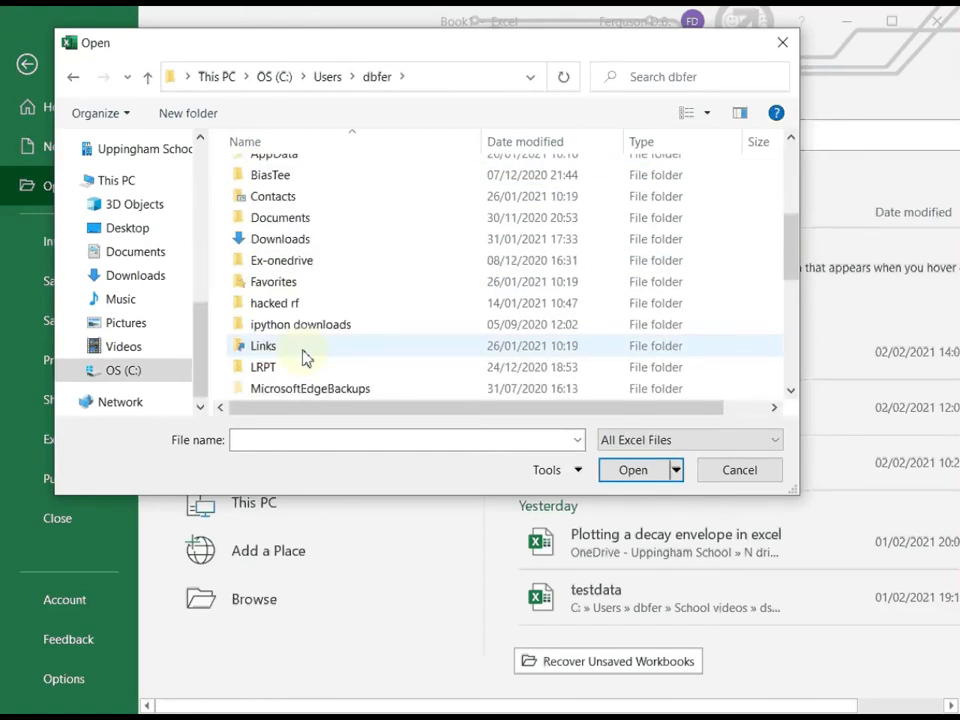
scroll(305, 358, down, 1)
scroll(305, 358, down, 2)
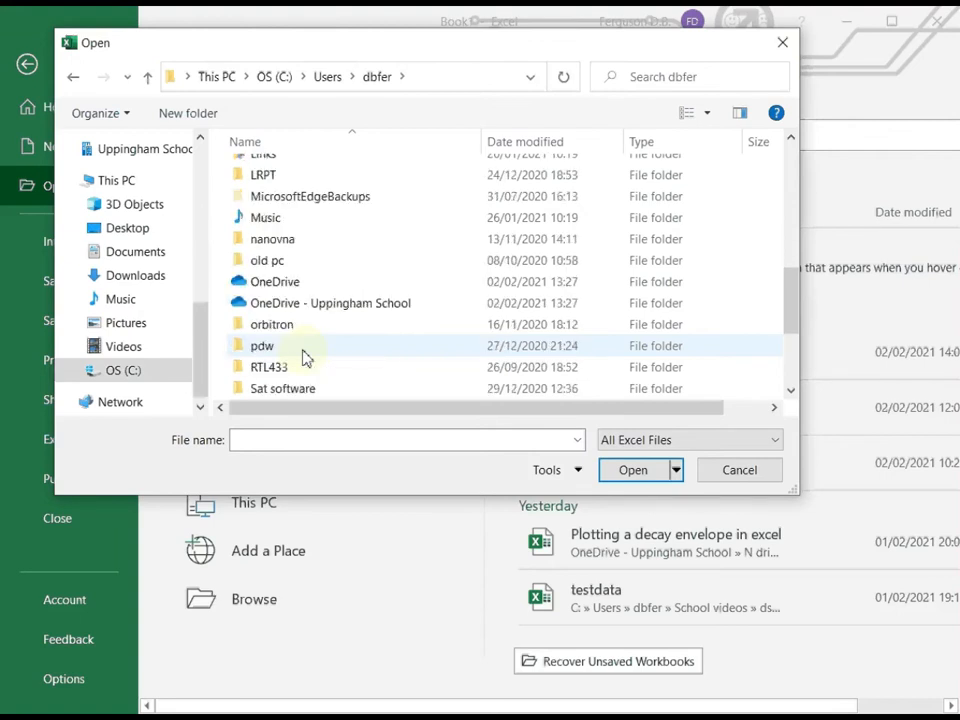
scroll(305, 358, down, 1)
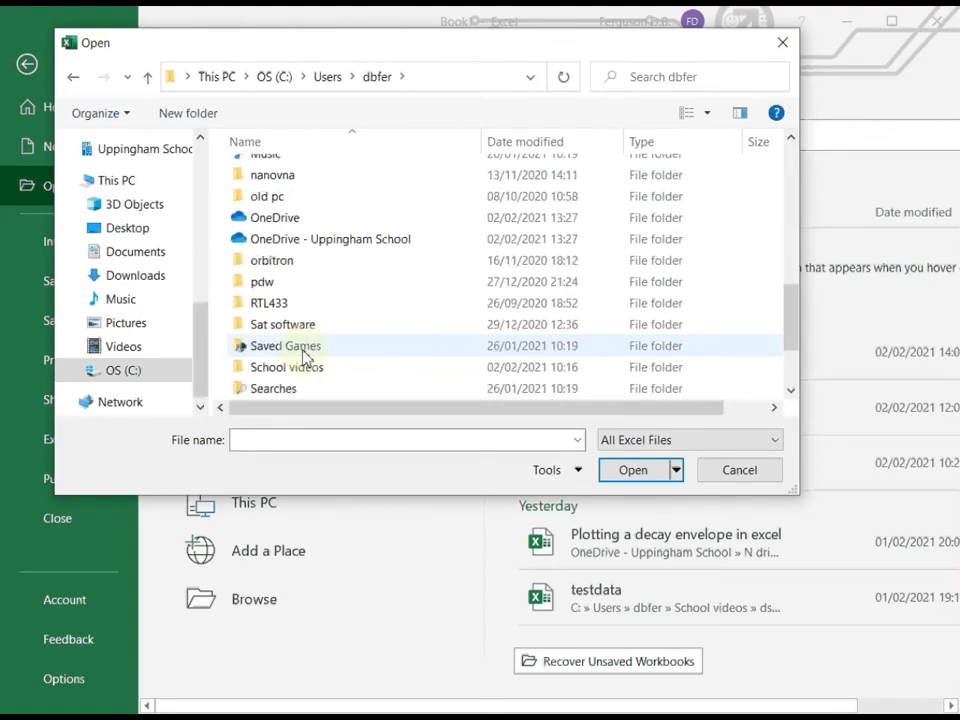
double_click(294, 369)
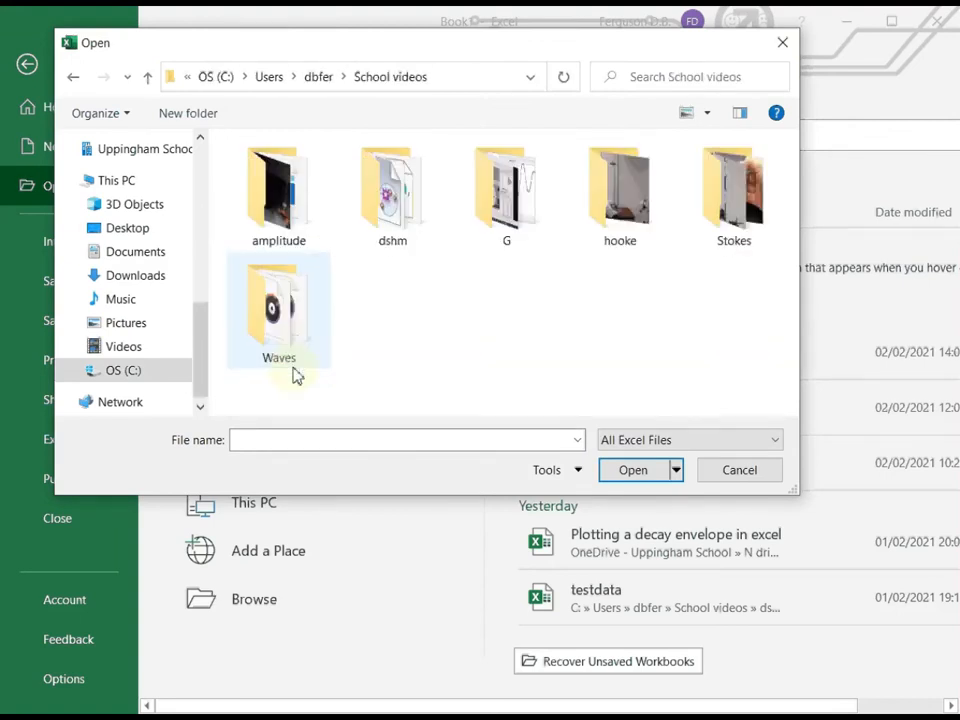
double_click(396, 222)
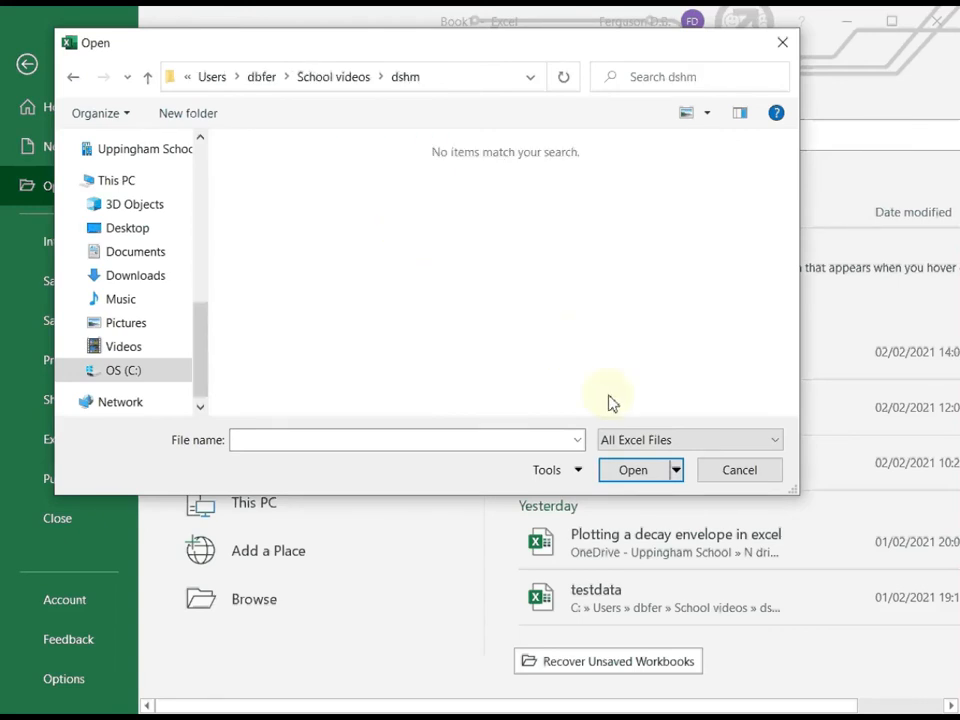
Step: Show all file types in the dshm folder and open the carspringdata file
click(778, 442)
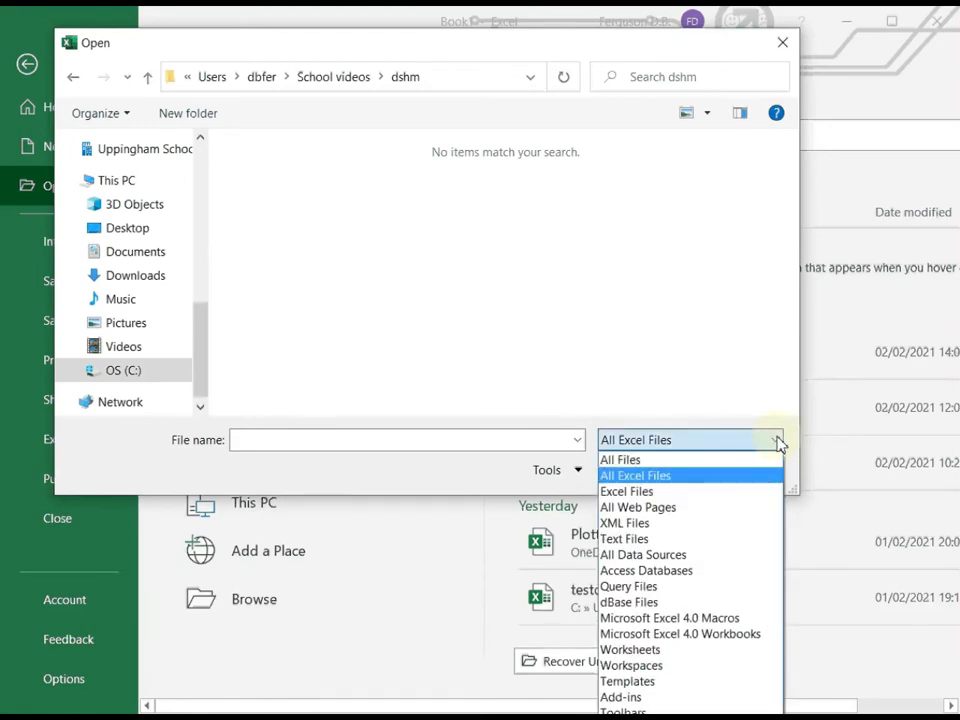
click(690, 461)
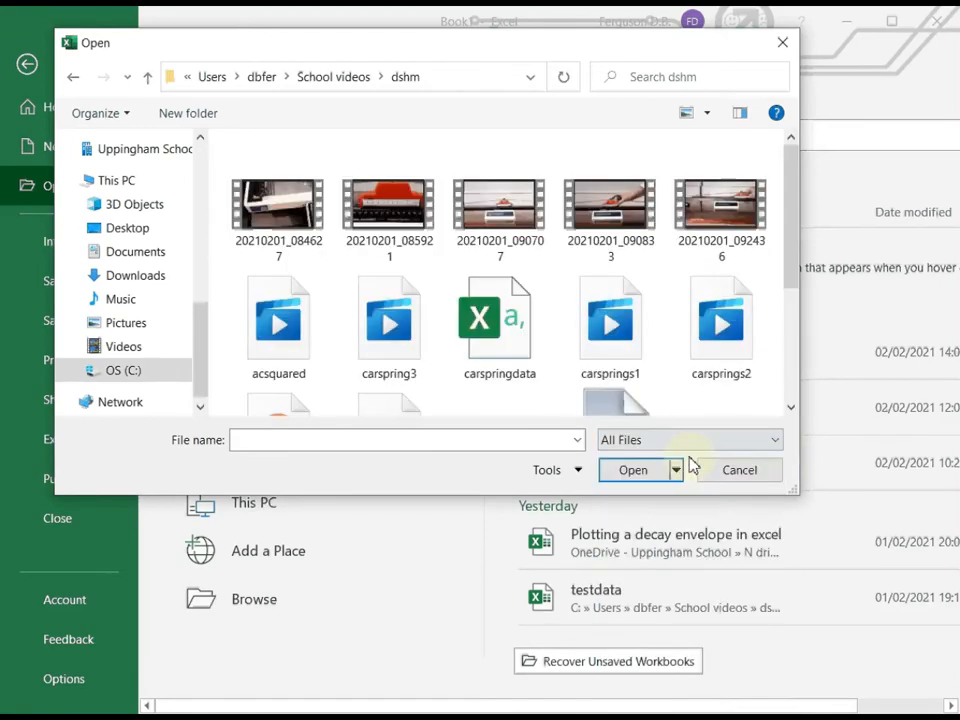
click(506, 355)
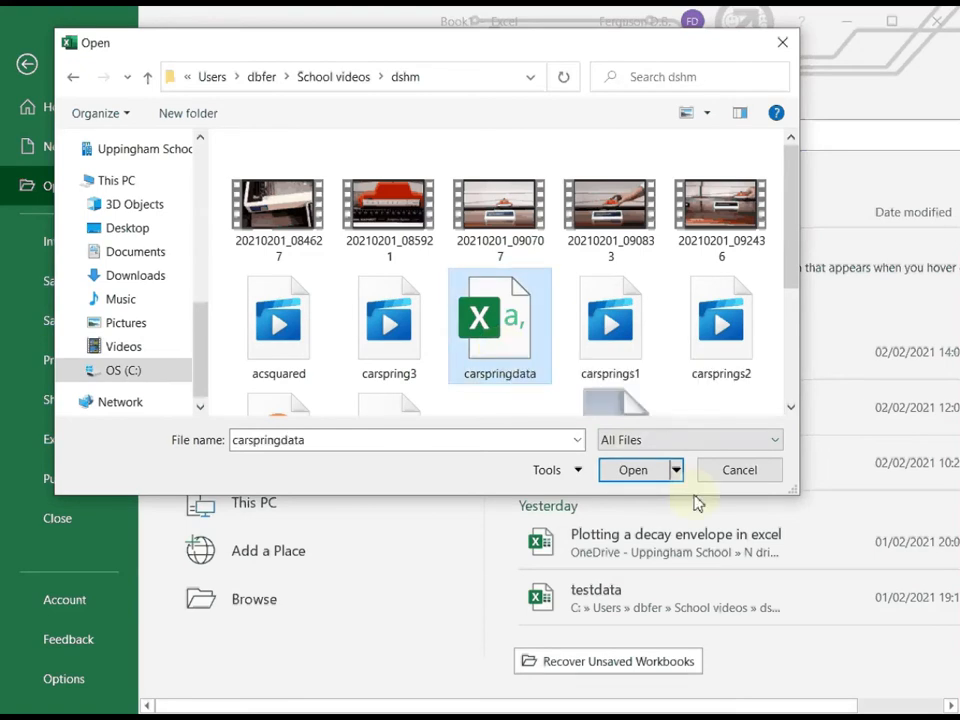
click(634, 470)
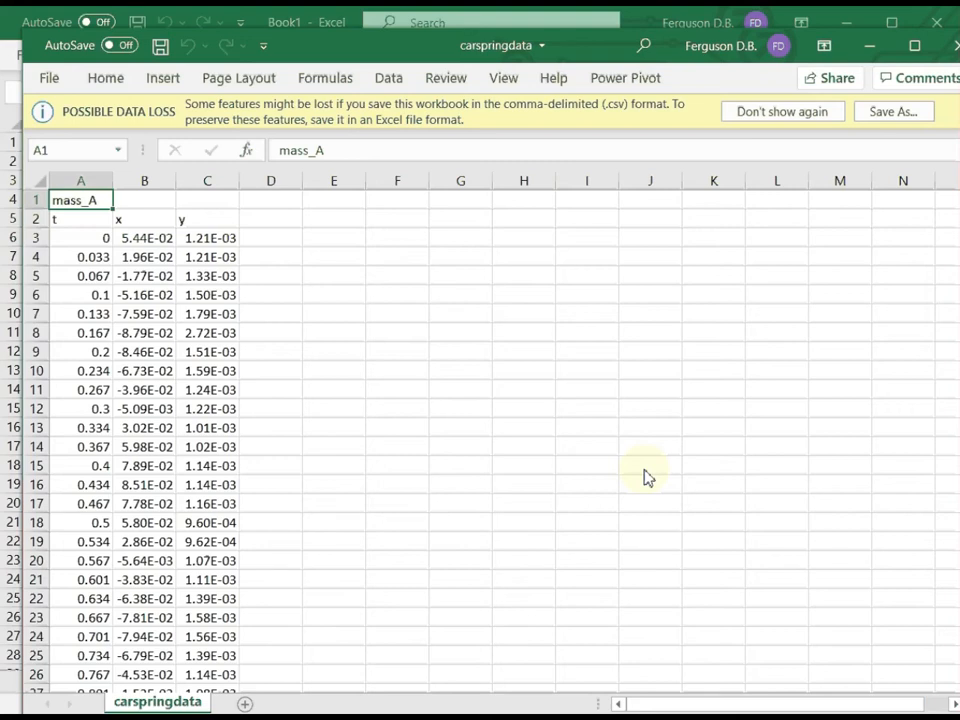
Step: Insert a scatter chart with smooth lines and markers from the t and x data in columns A and B
click(81, 180)
drag(81, 180, 137, 178)
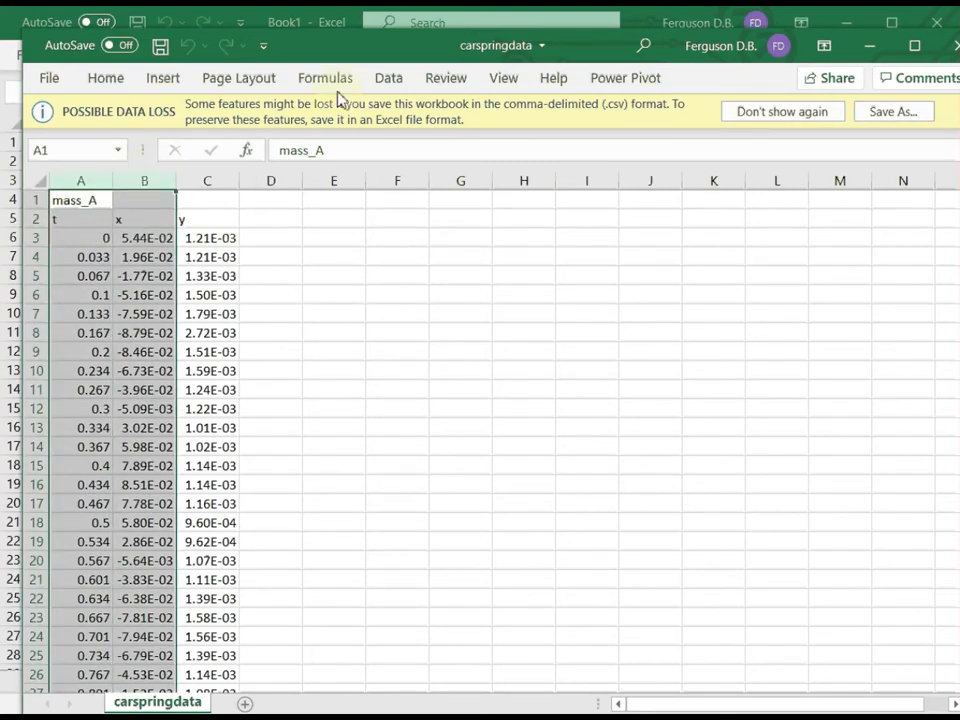
click(390, 84)
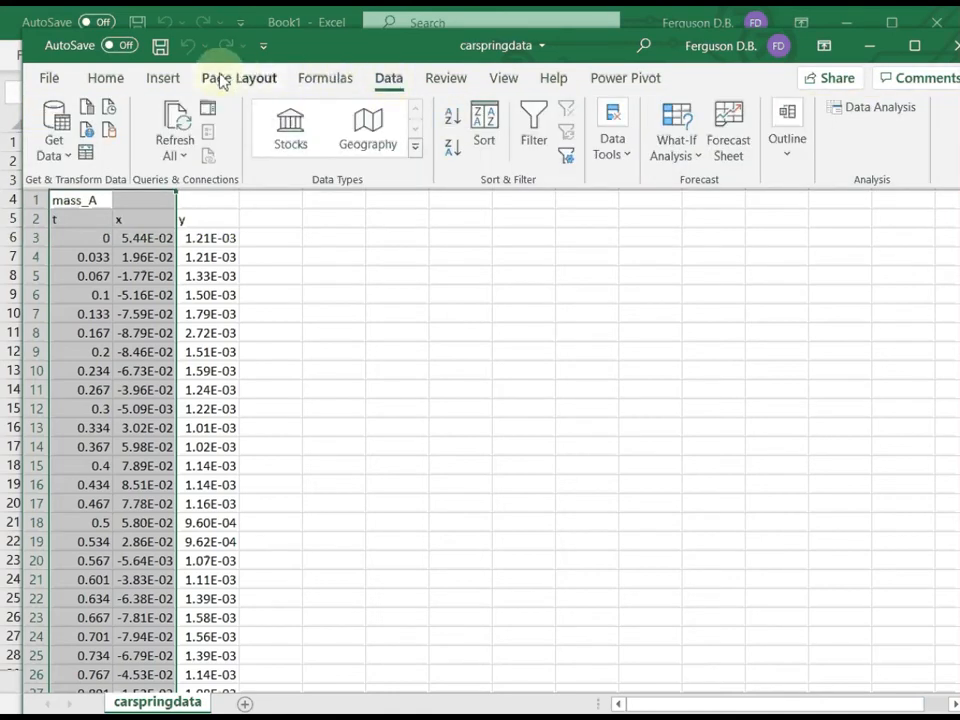
click(165, 82)
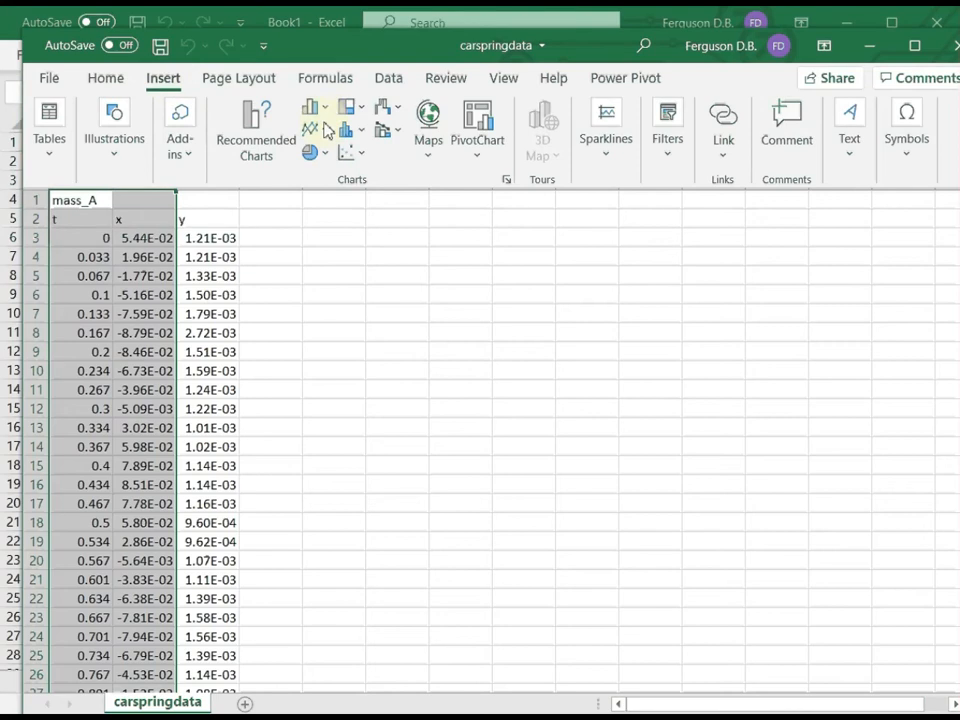
click(350, 155)
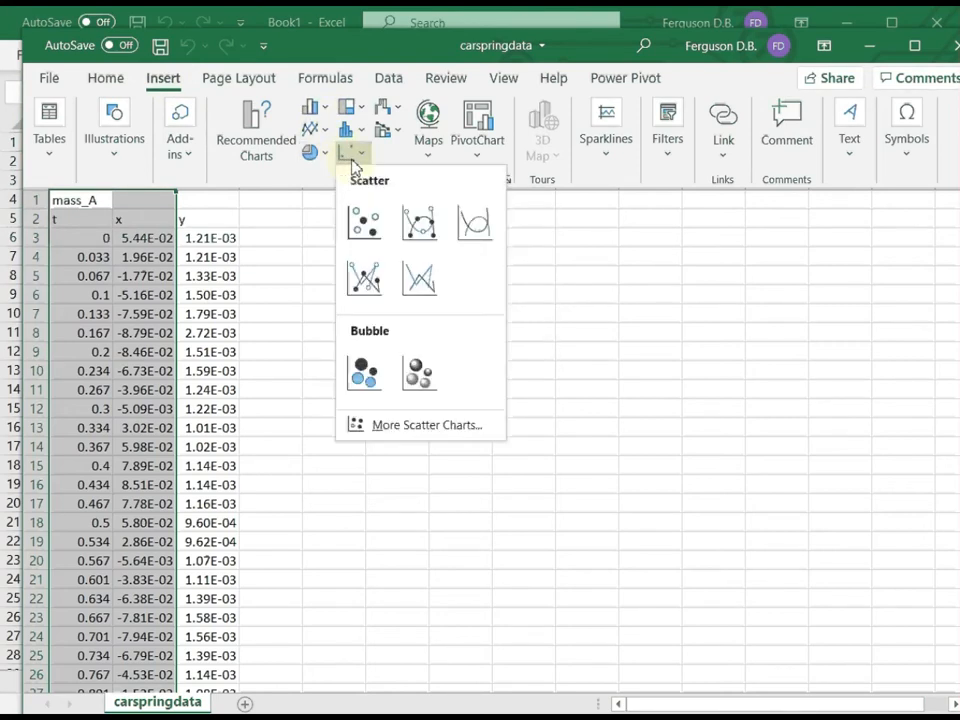
click(430, 228)
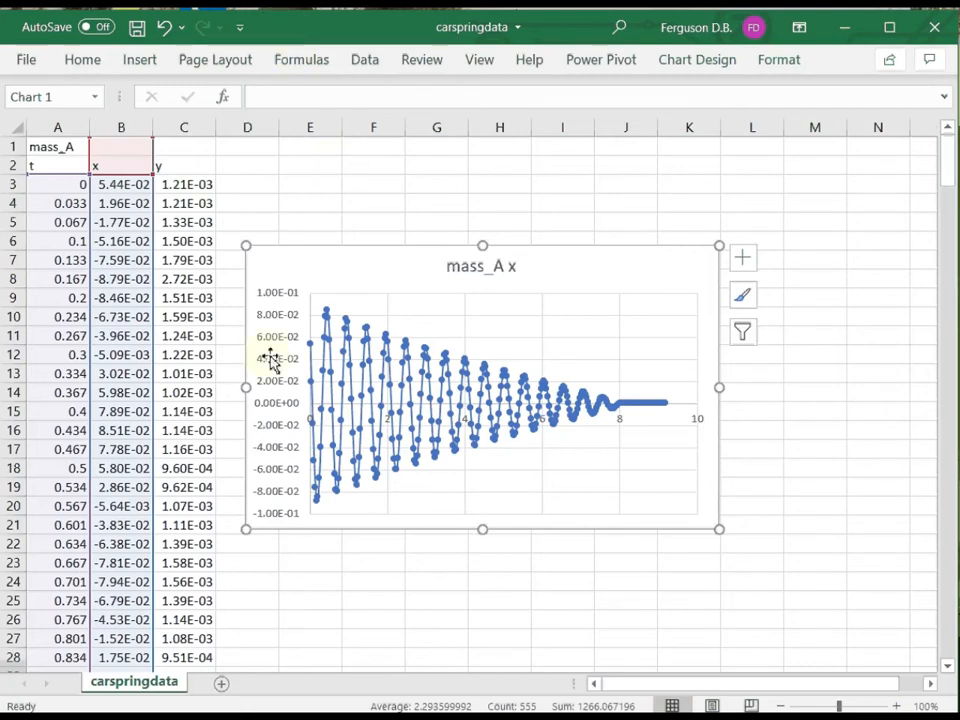
Step: Copy columns A and B of the carspringdata sheet into a new worksheet, starting at cell A1
drag(62, 128, 117, 133)
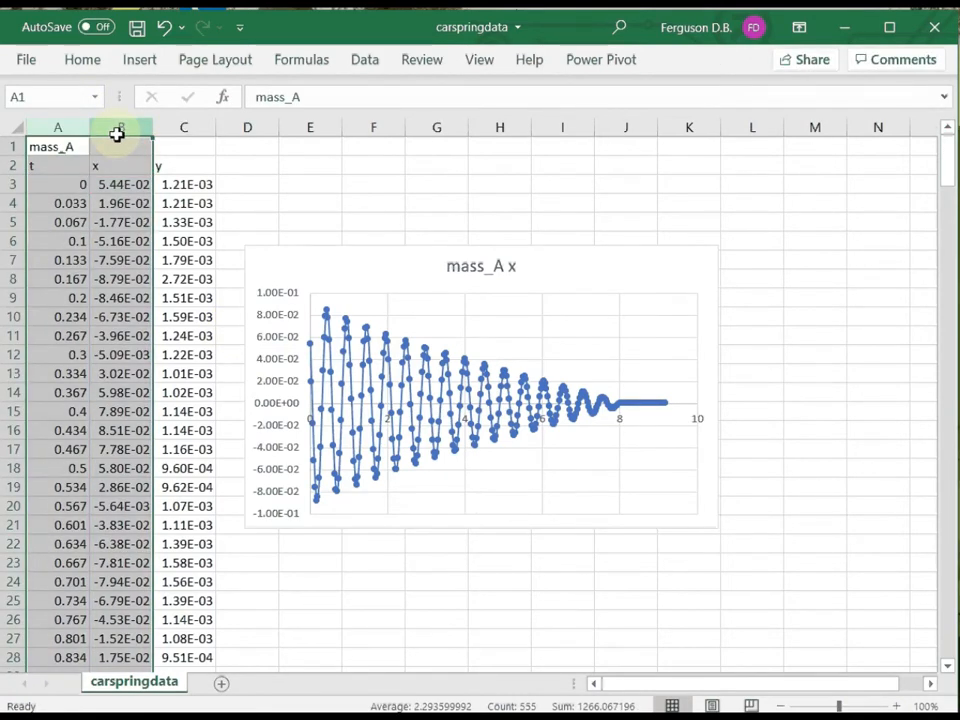
key(ctrl+c)
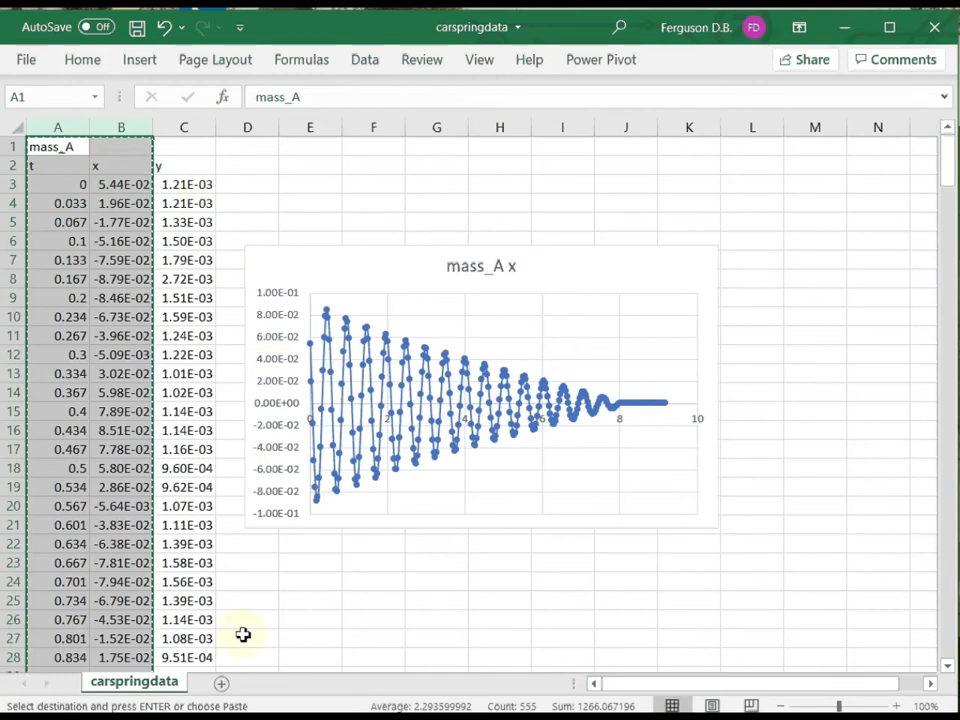
click(217, 688)
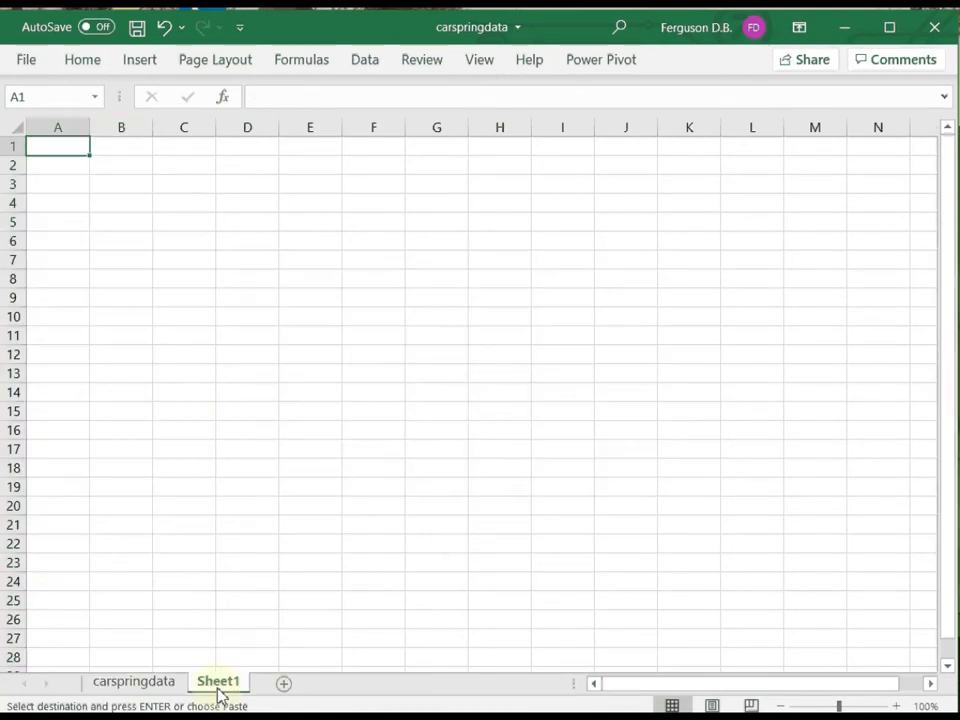
drag(71, 152, 107, 151)
key(ctrl+v)
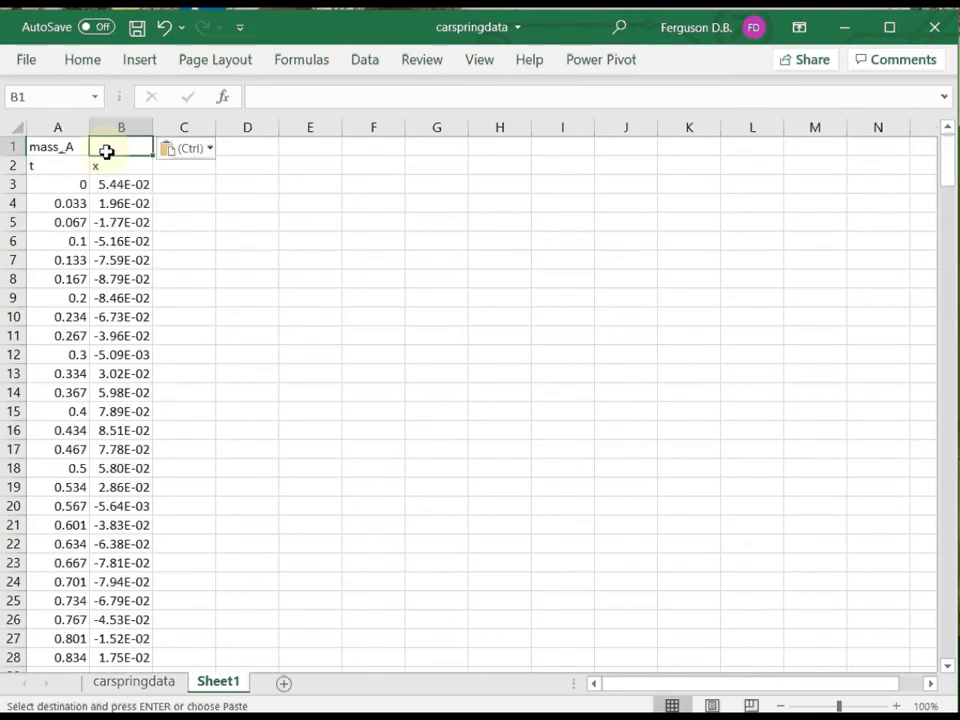
Step: Enter the formula =B4-B3 in cell C4 to calculate the change in x between consecutive readings
click(187, 192)
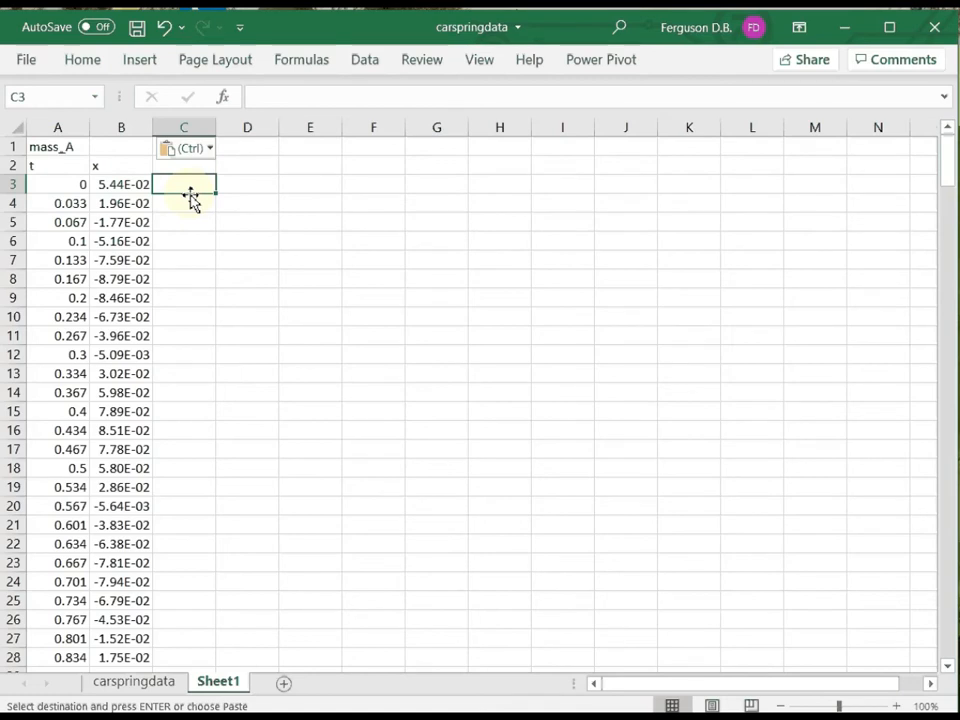
click(188, 209)
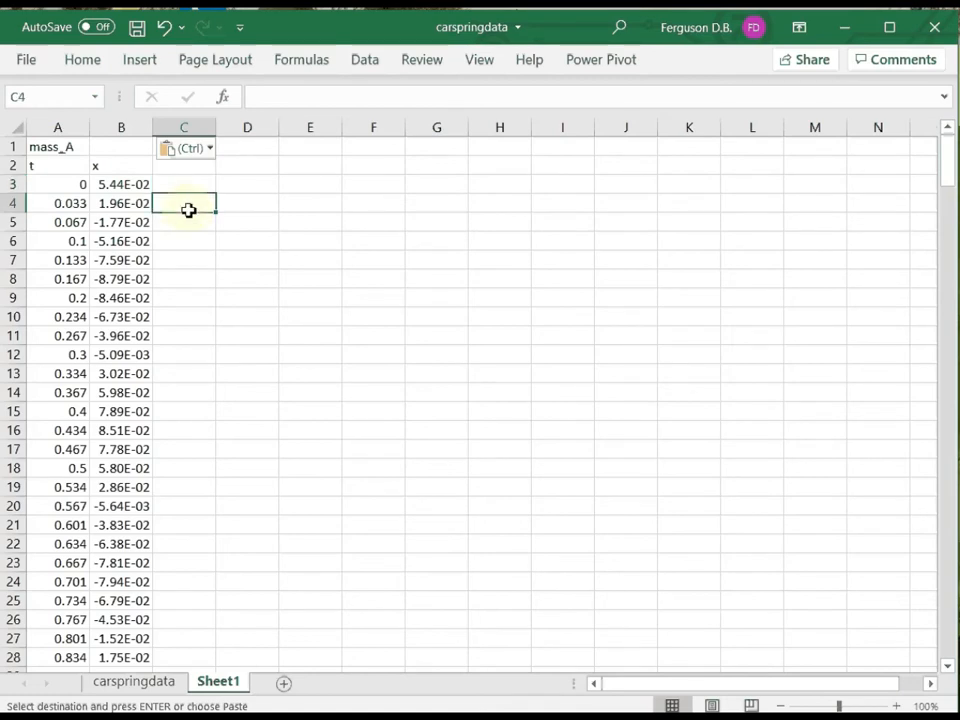
text(=)
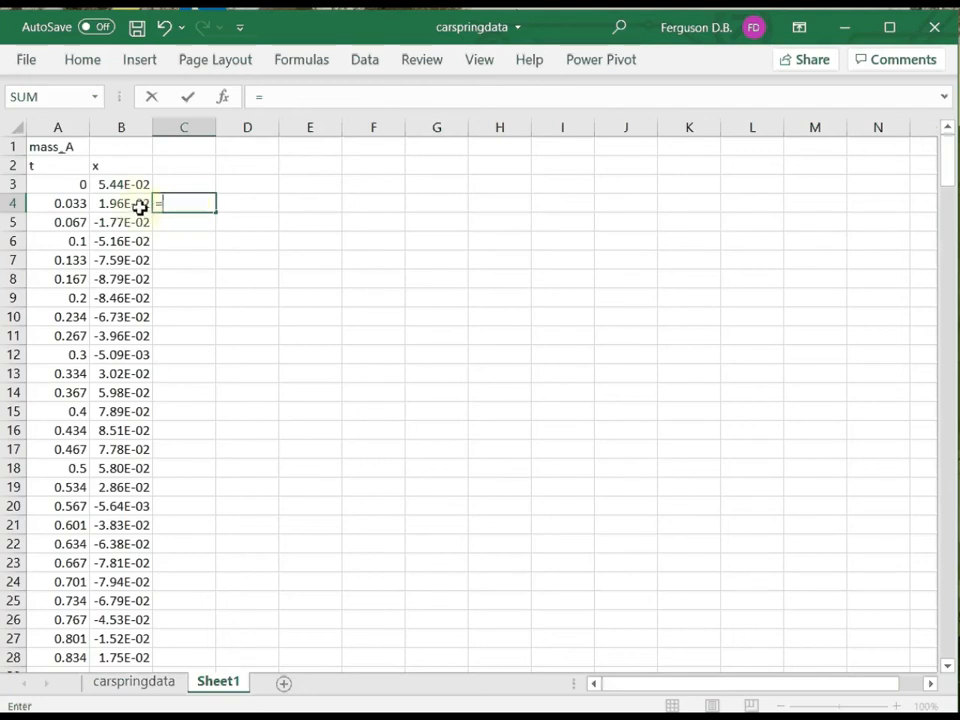
click(140, 206)
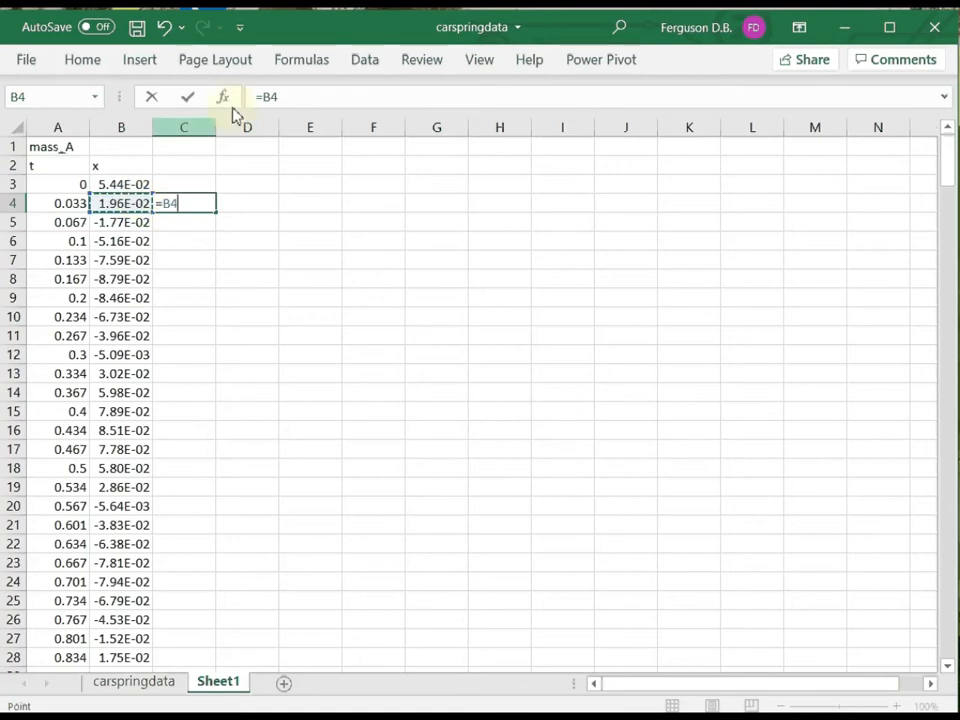
click(290, 98)
text(-)
click(127, 186)
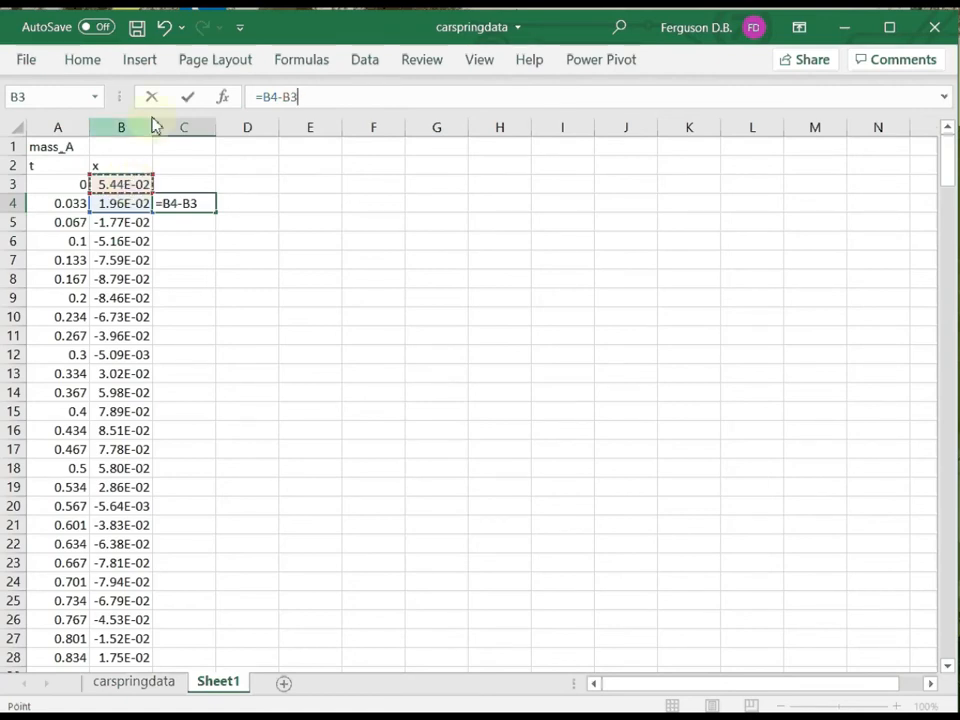
click(189, 99)
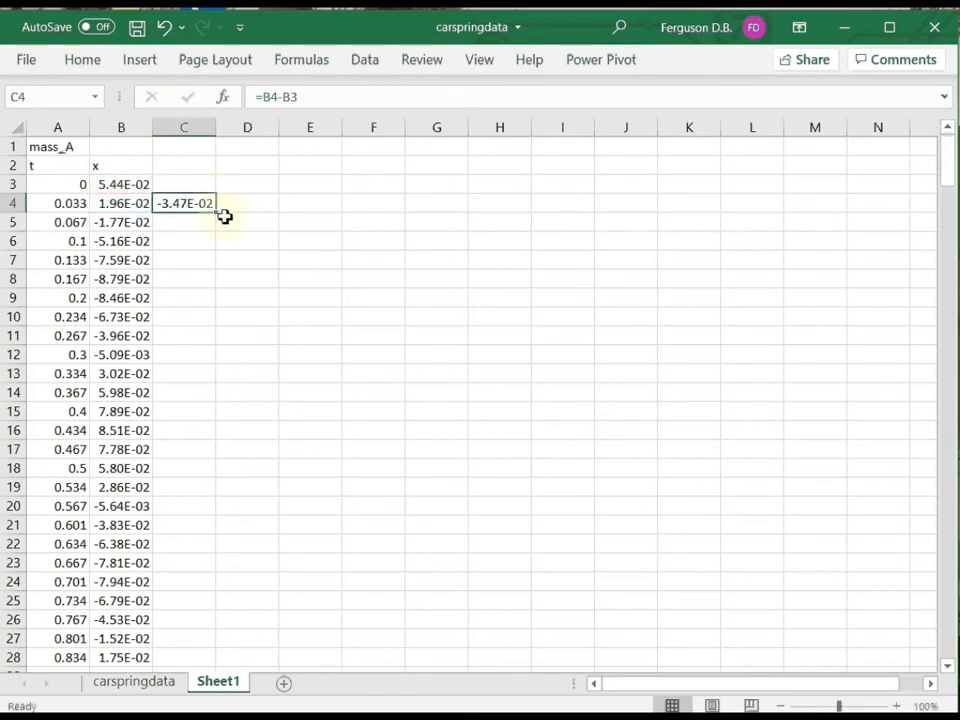
Step: Fill the difference formula from C4 down column C to the last data row, 278
drag(218, 213, 154, 470)
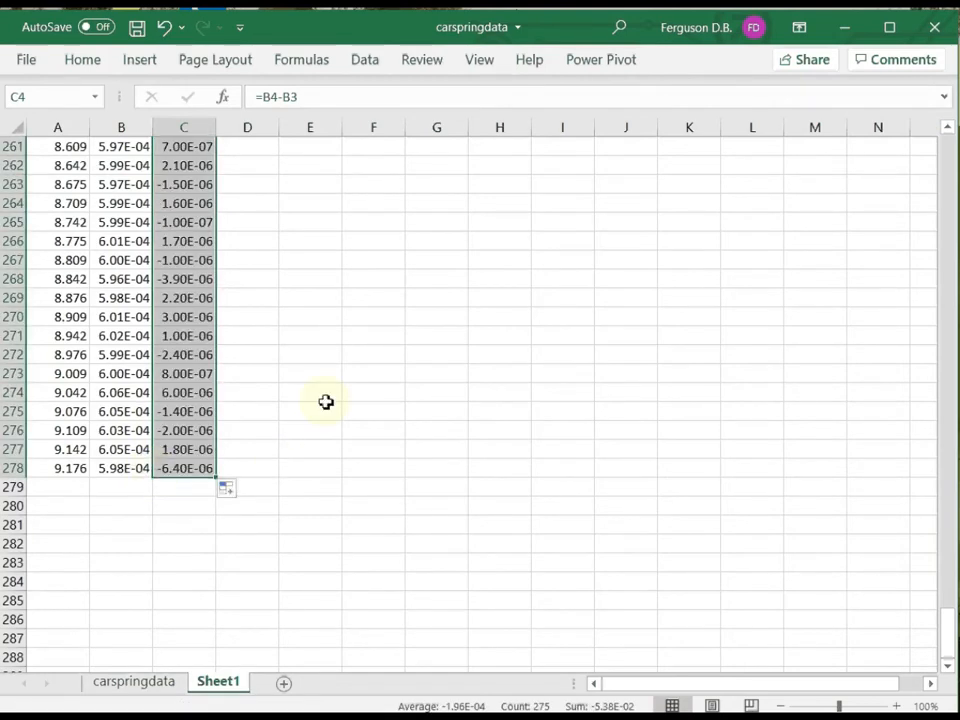
scroll(326, 401, up, 10)
scroll(326, 401, up, 20)
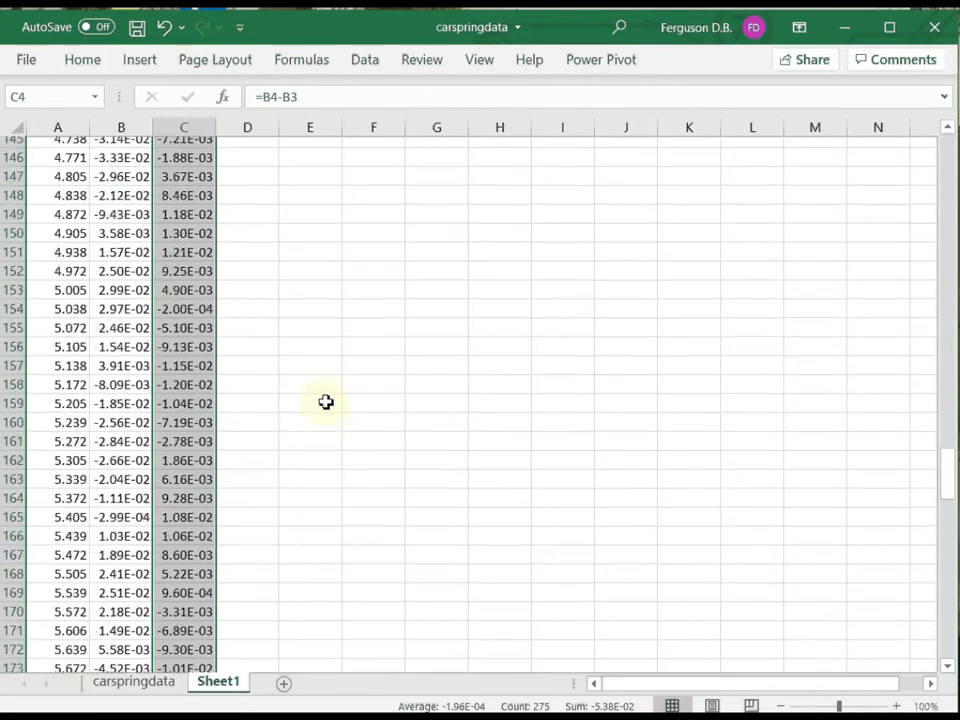
scroll(326, 401, up, 20)
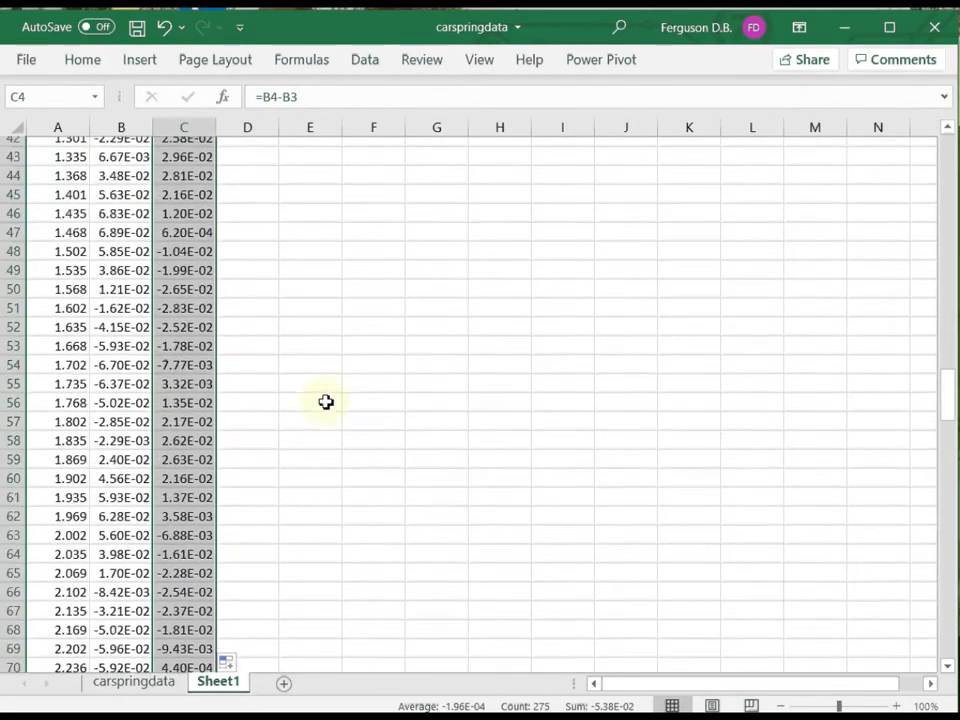
scroll(326, 401, up, 2)
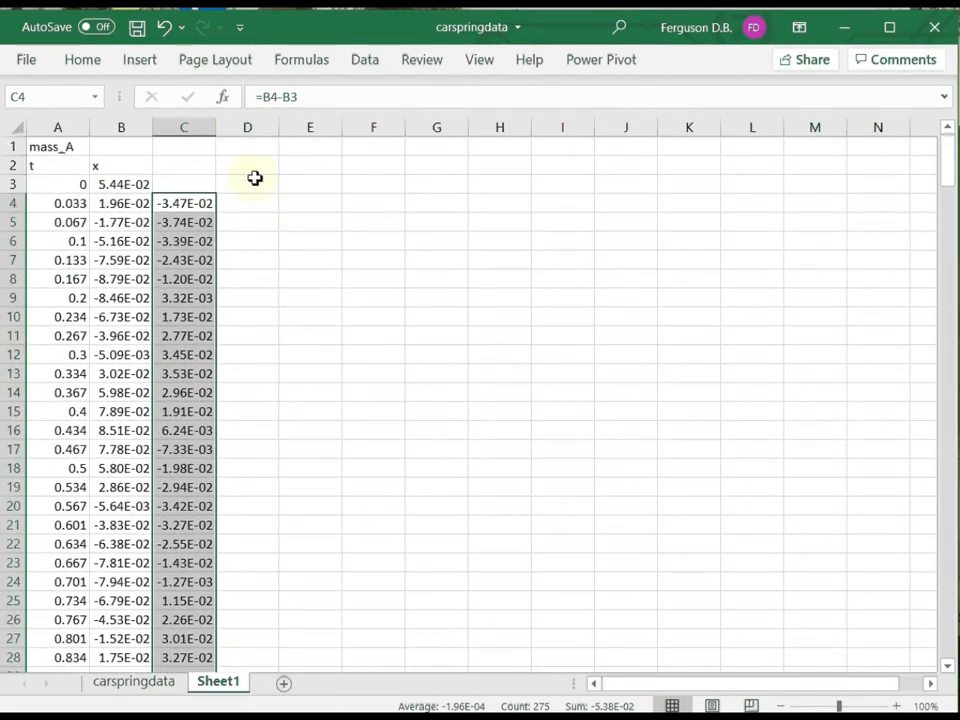
Step: Label column C as delta and column D as flag in row 2
click(240, 208)
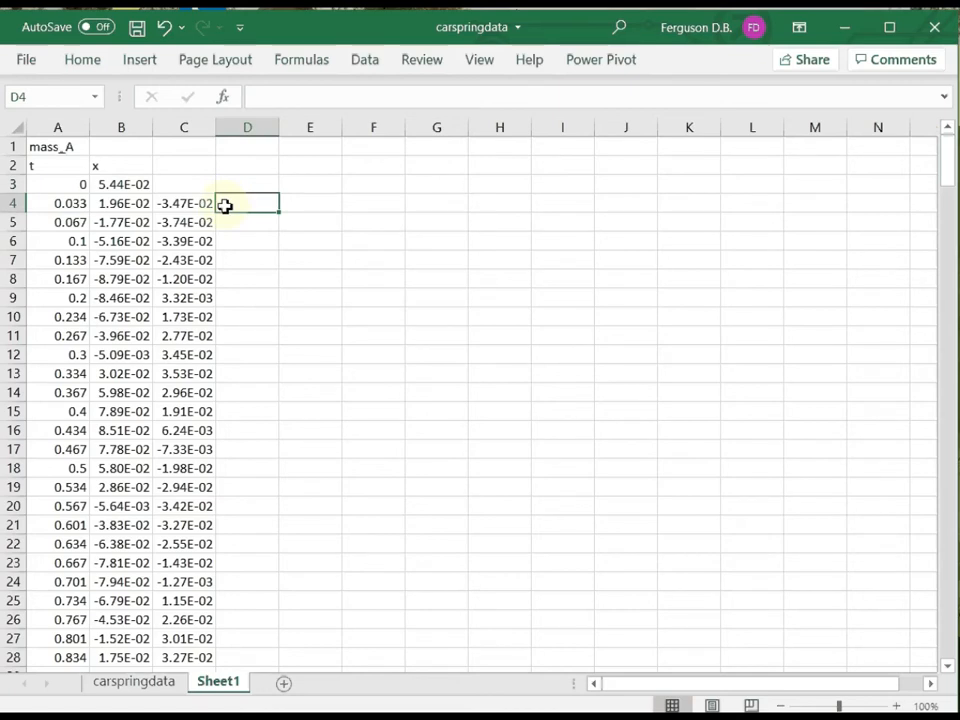
click(185, 171)
text(de)
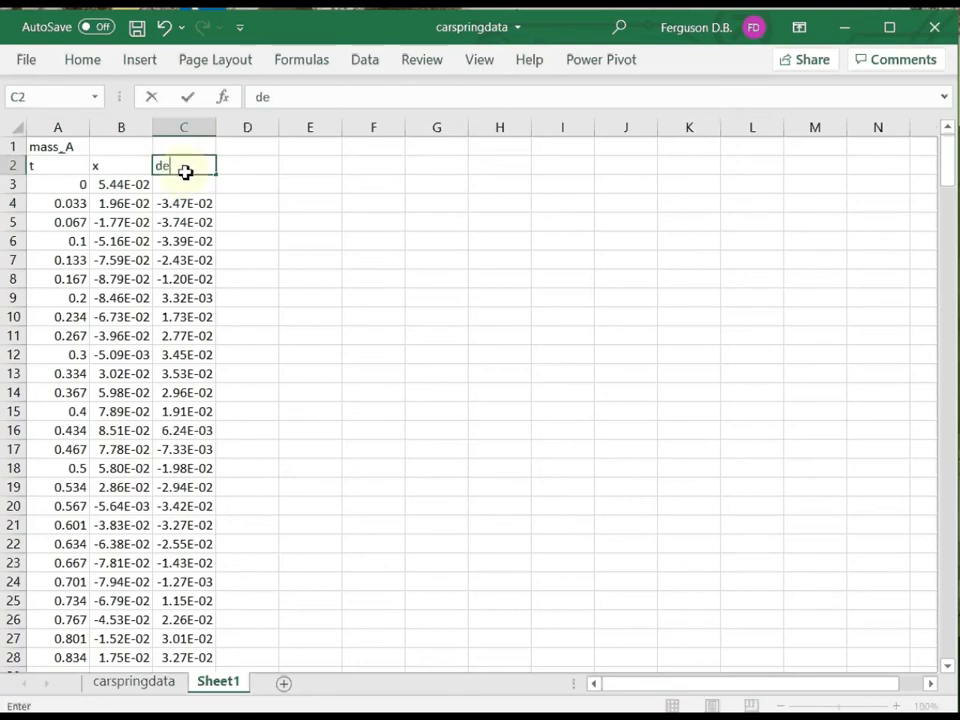
text(lta)
click(236, 171)
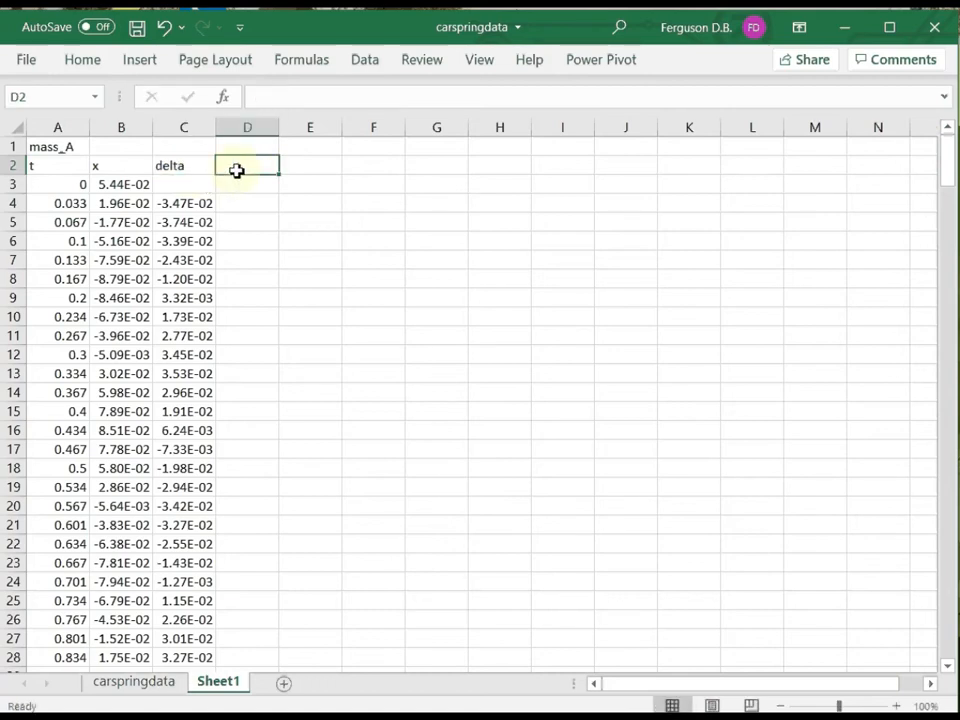
text(flag)
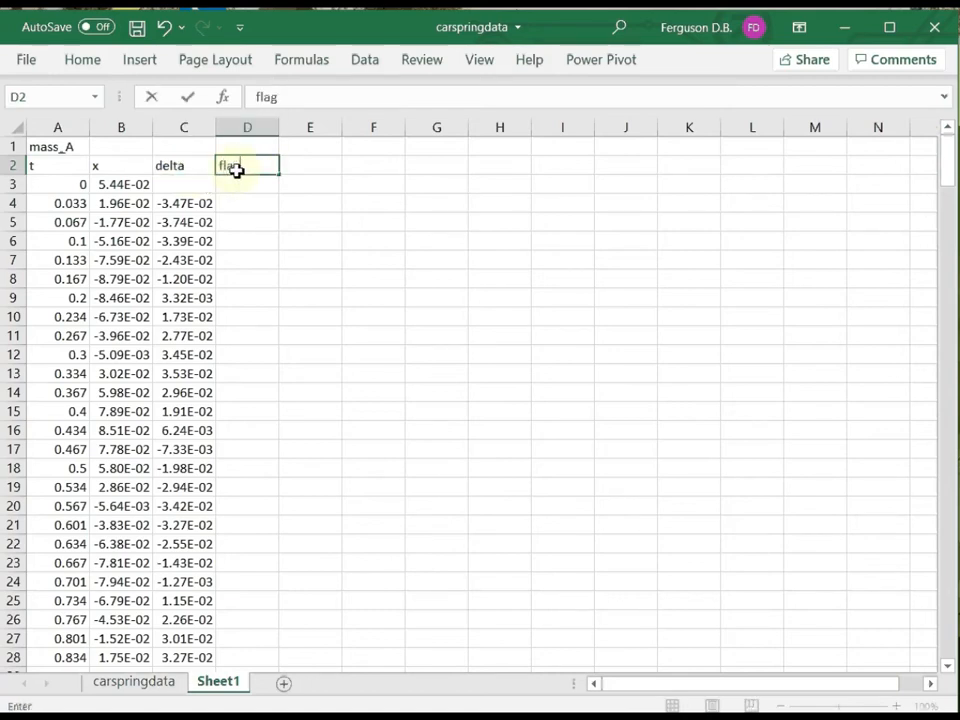
click(259, 205)
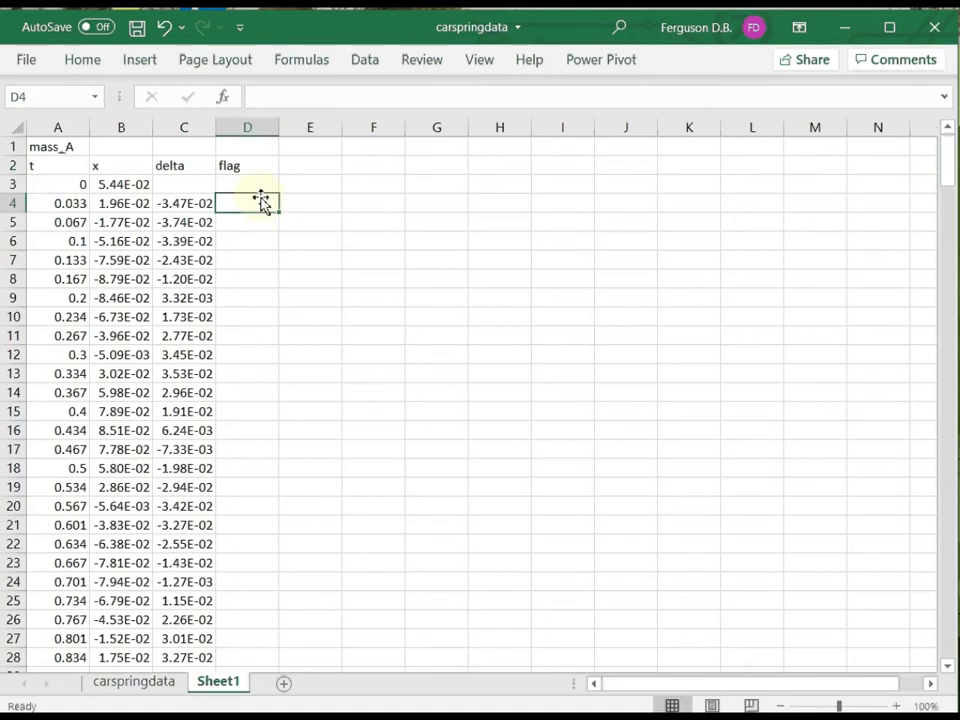
Step: Enter the formula =IF(AND(C4<0,C5>=0),1,0) in cell D4 and fill it down the flag column to row 23
click(246, 223)
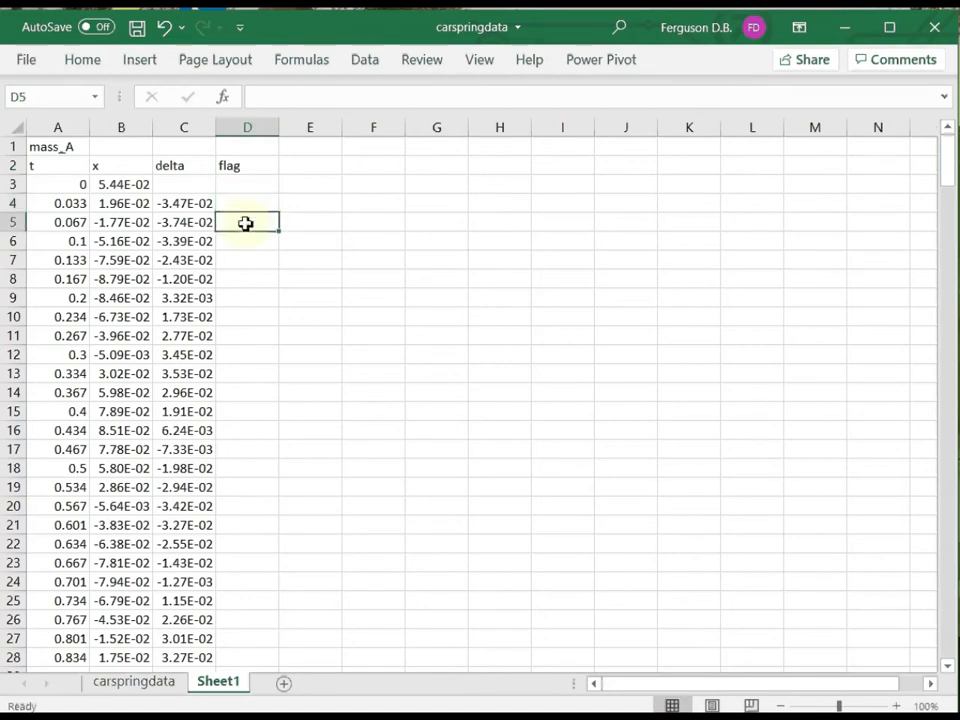
click(233, 206)
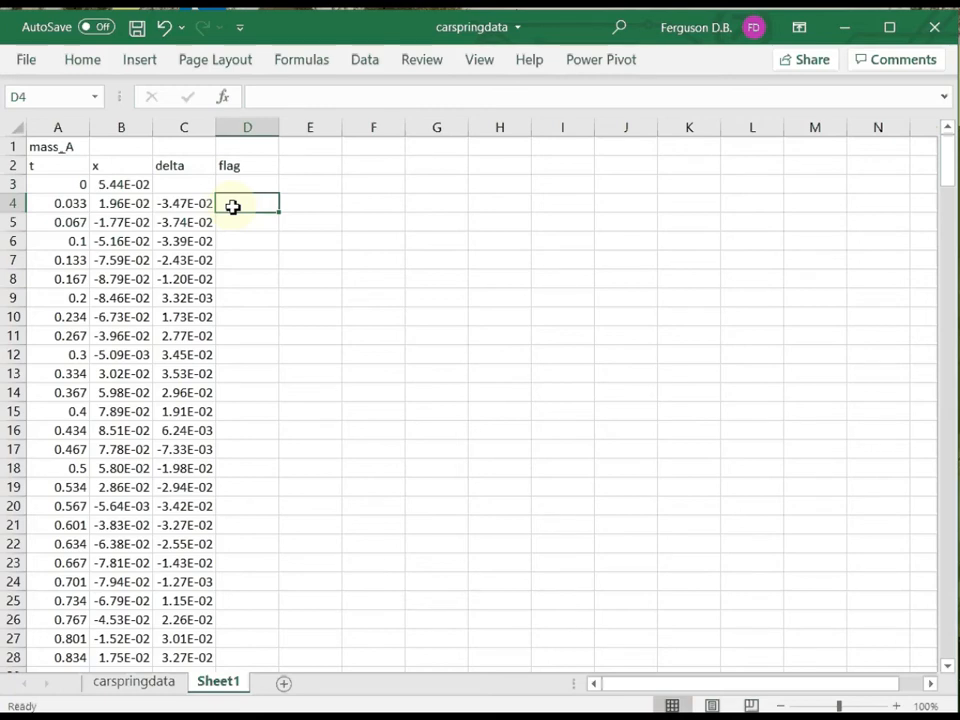
text(=)
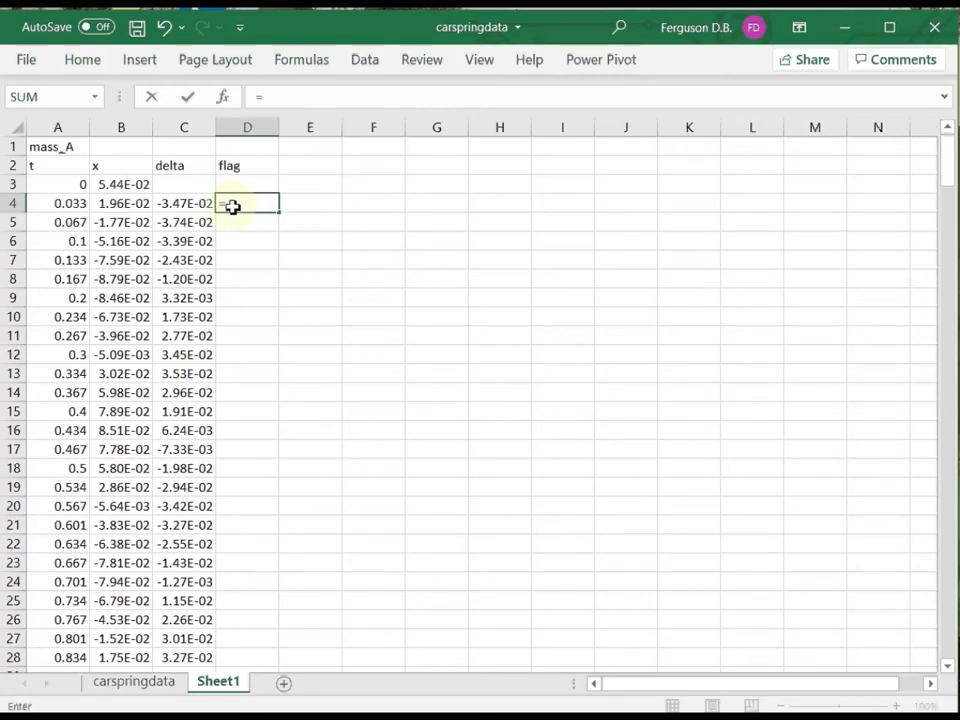
click(268, 96)
text(I)
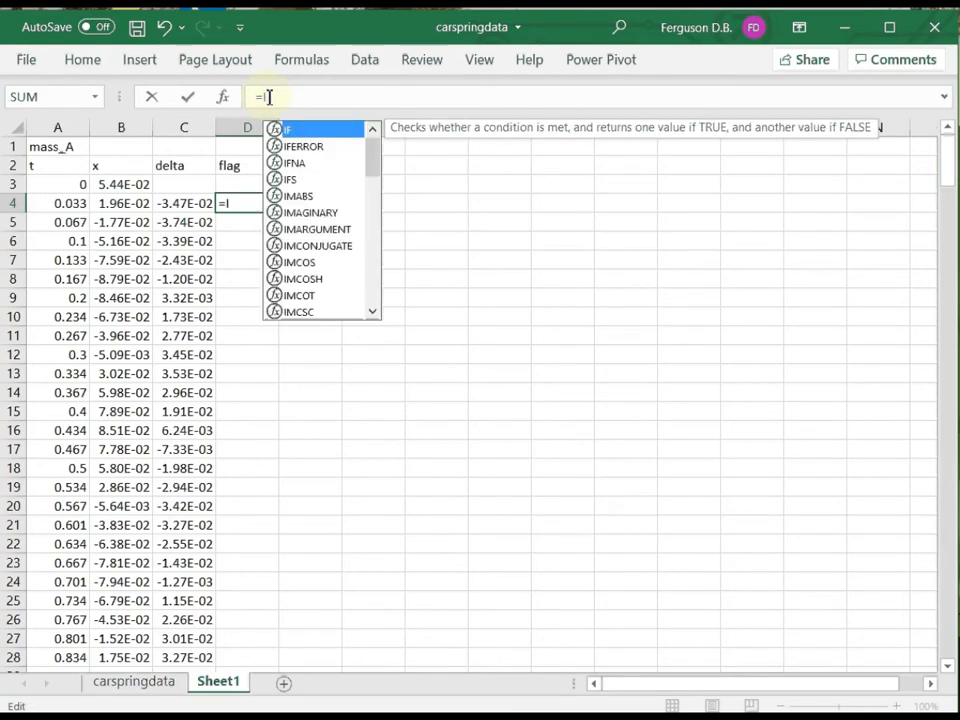
text(F)
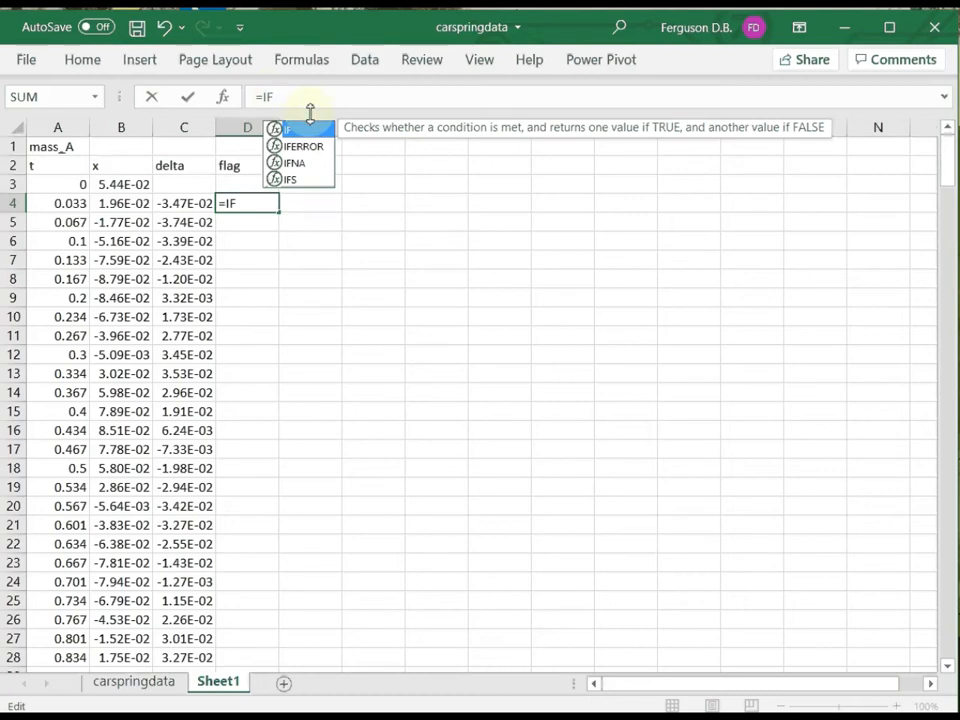
text((AND)
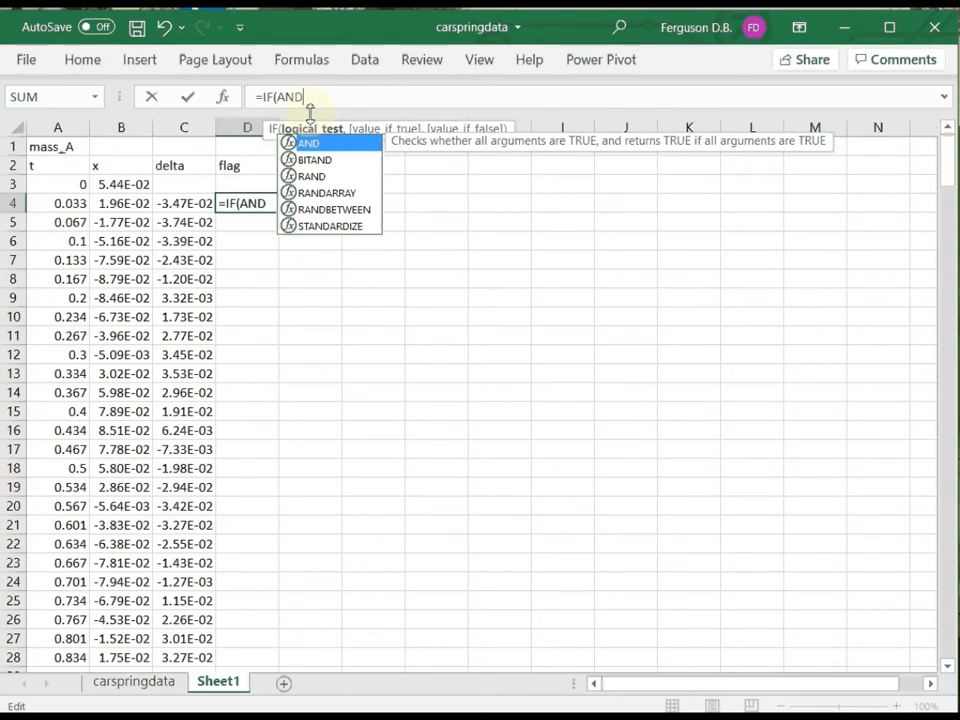
text(c)
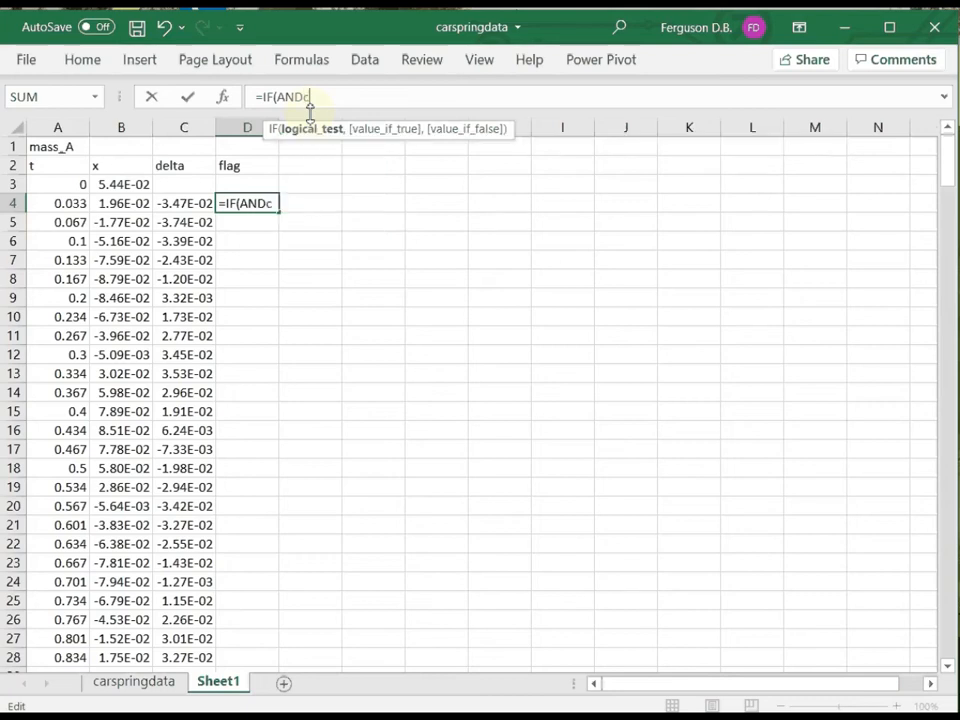
text(4)
key(BackSpace)
key(BackSpace)
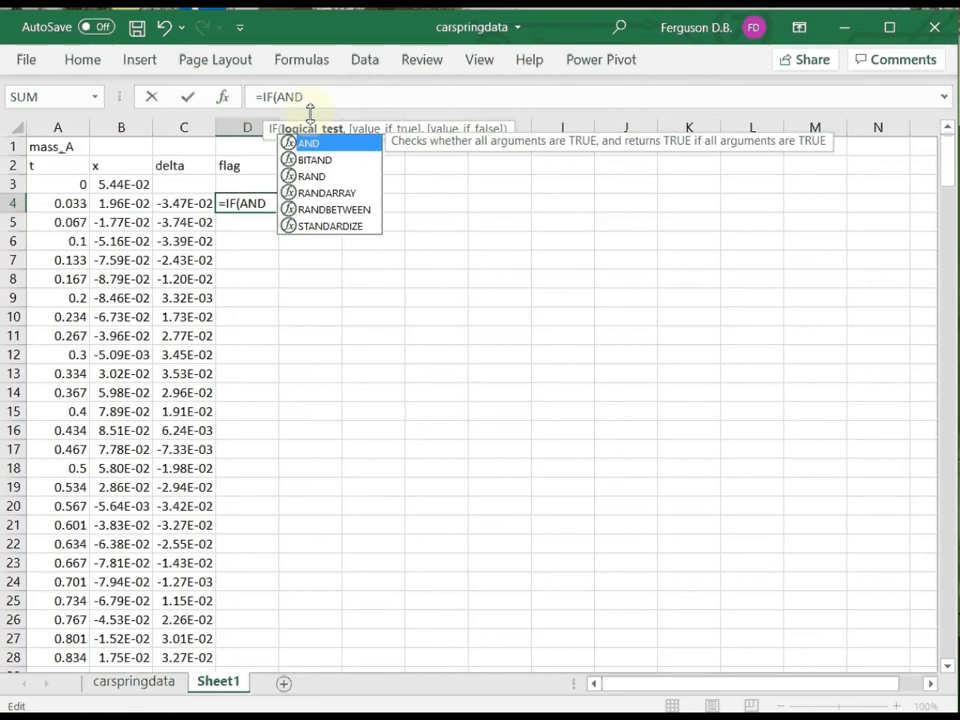
text(()
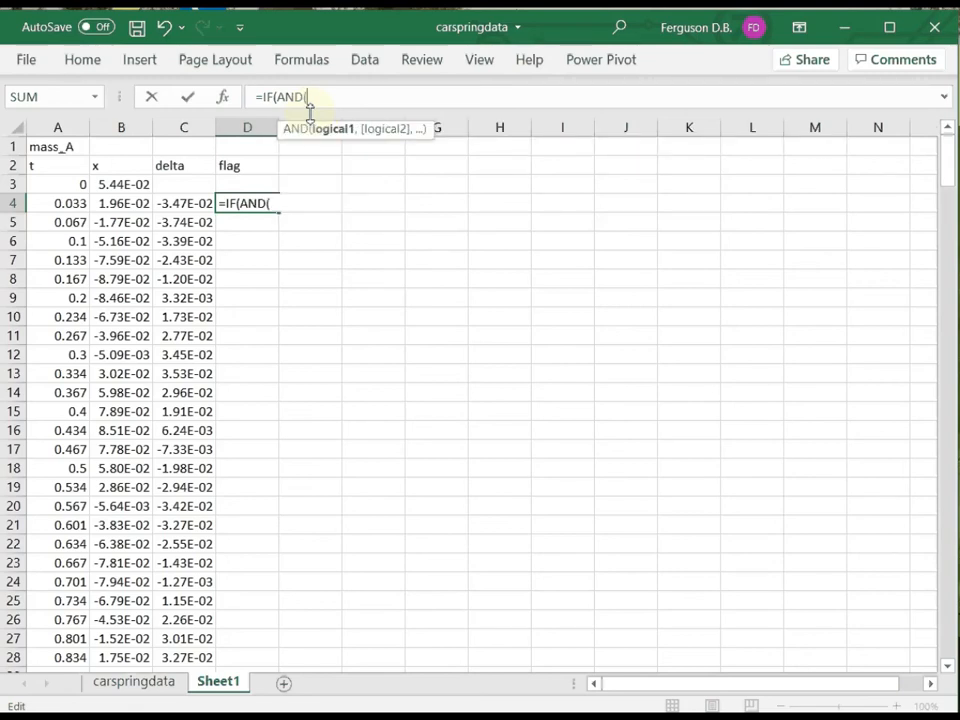
text(C)
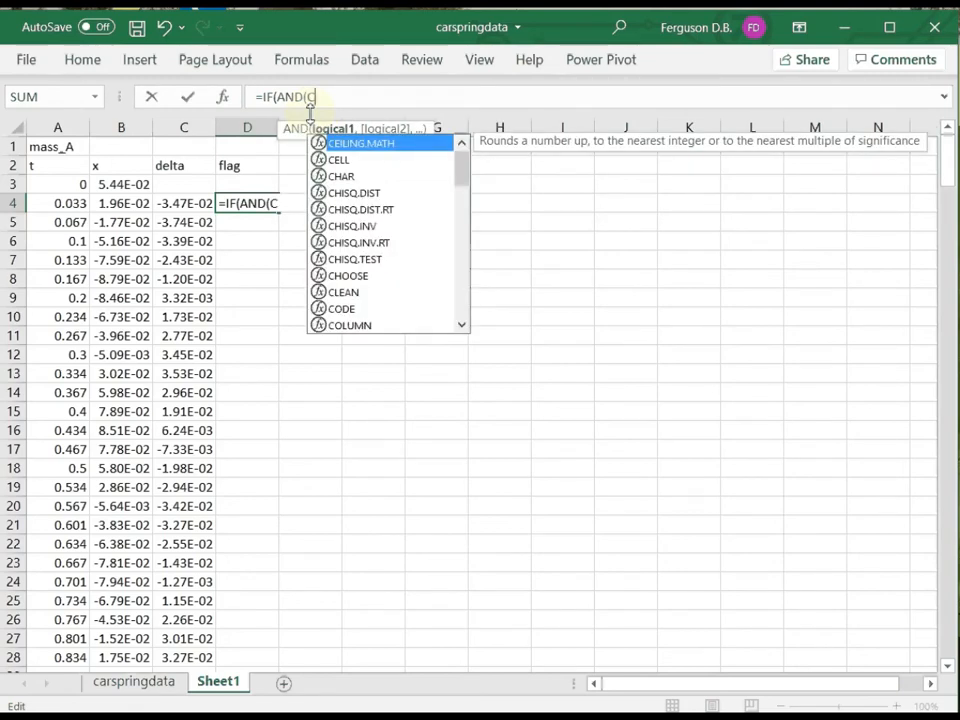
text(4)
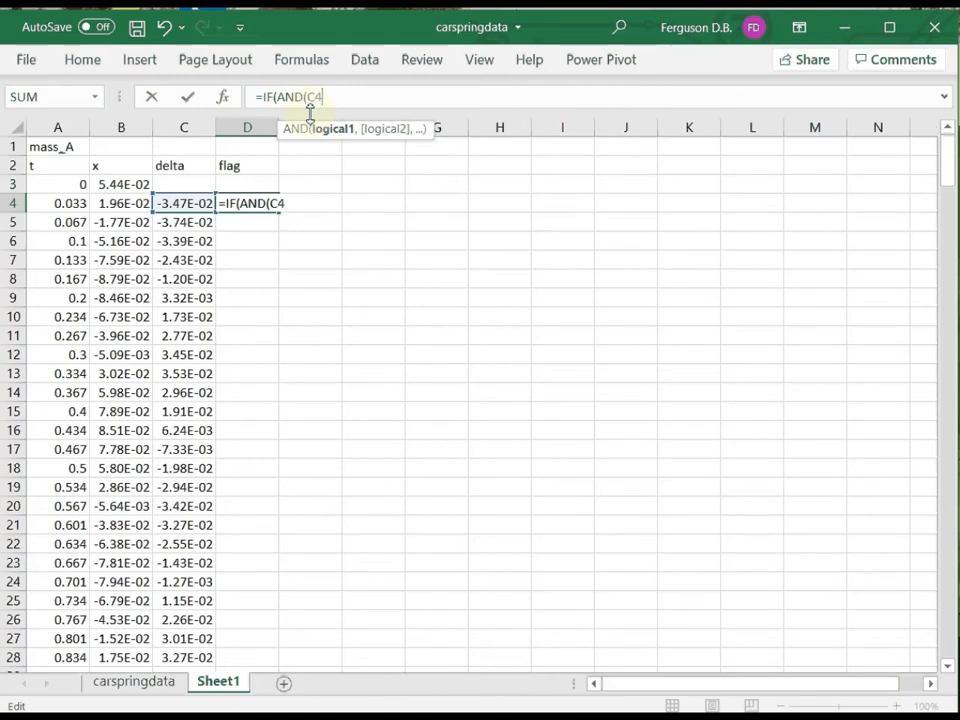
text(,0)
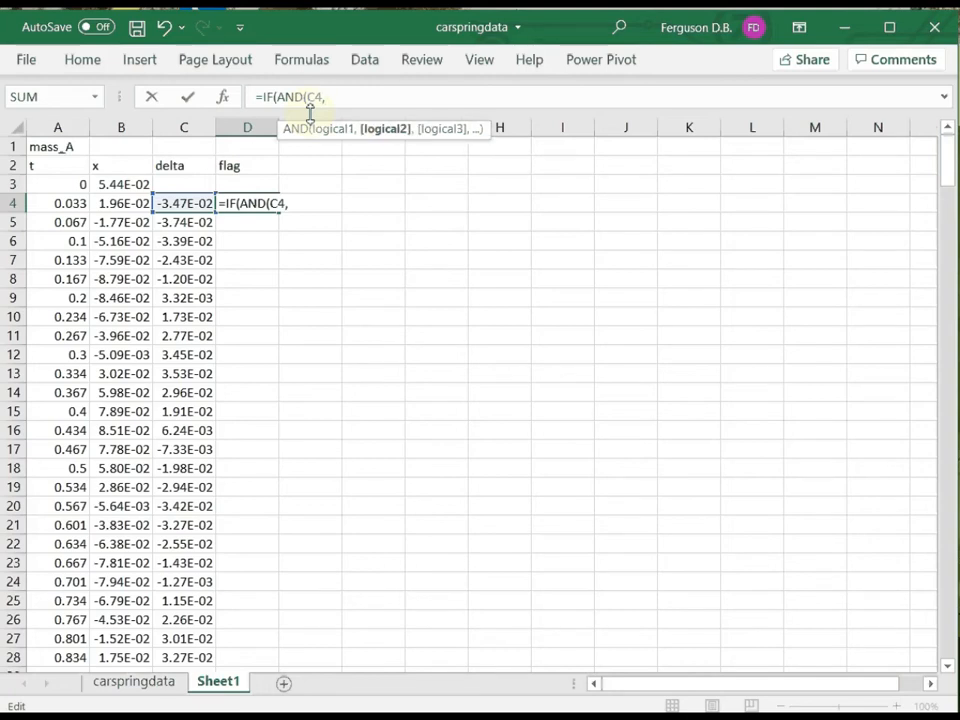
key(BackSpace)
key(BackSpace)
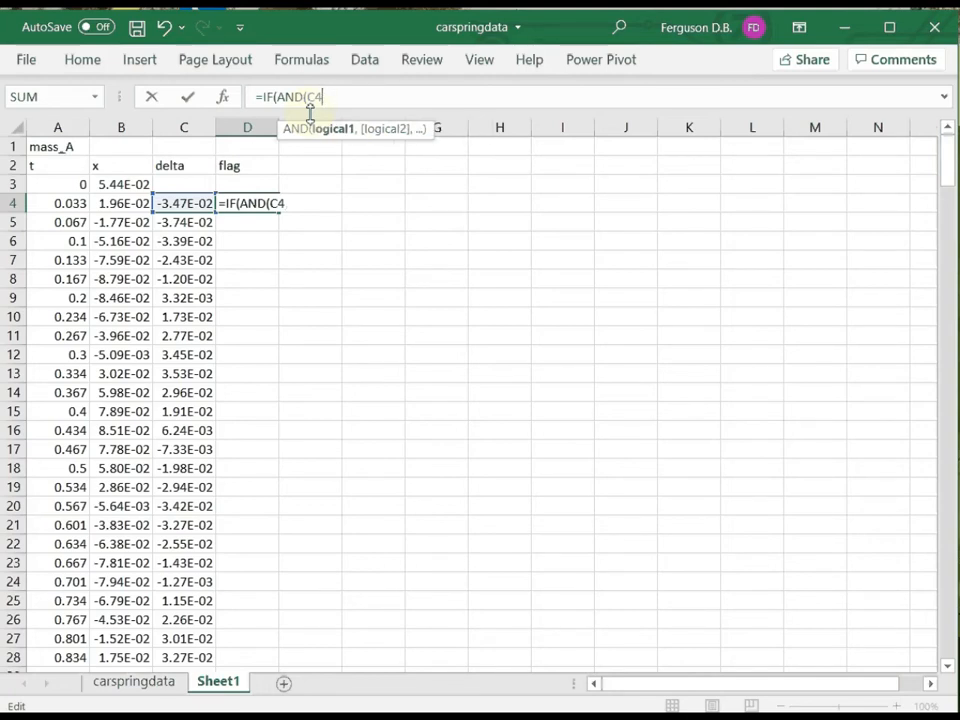
text(<0,)
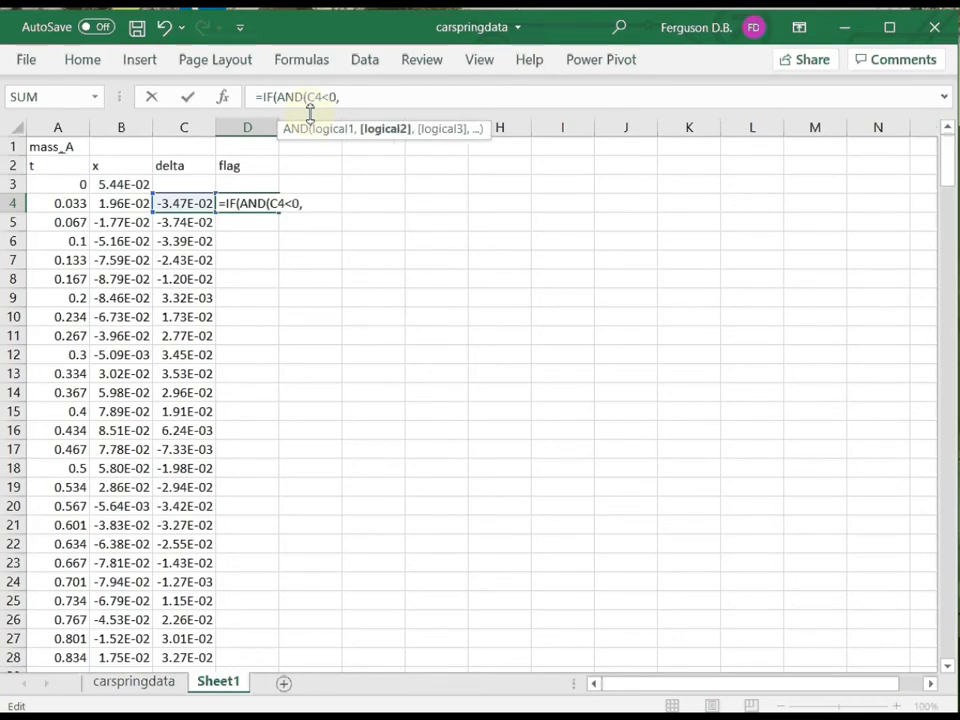
text(C5)
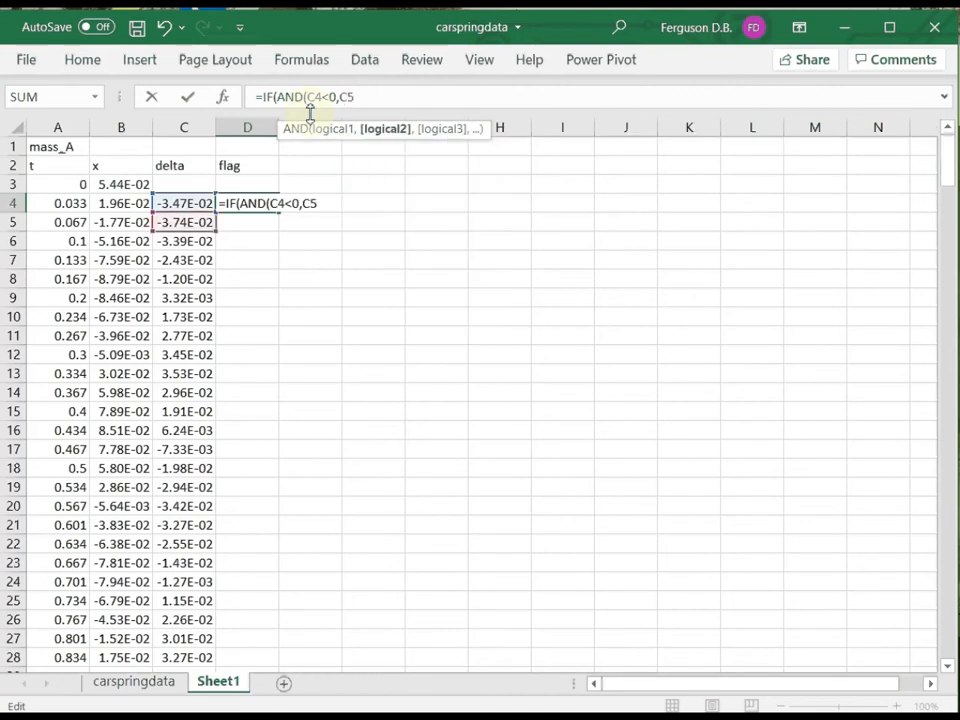
text(>=0)
text())
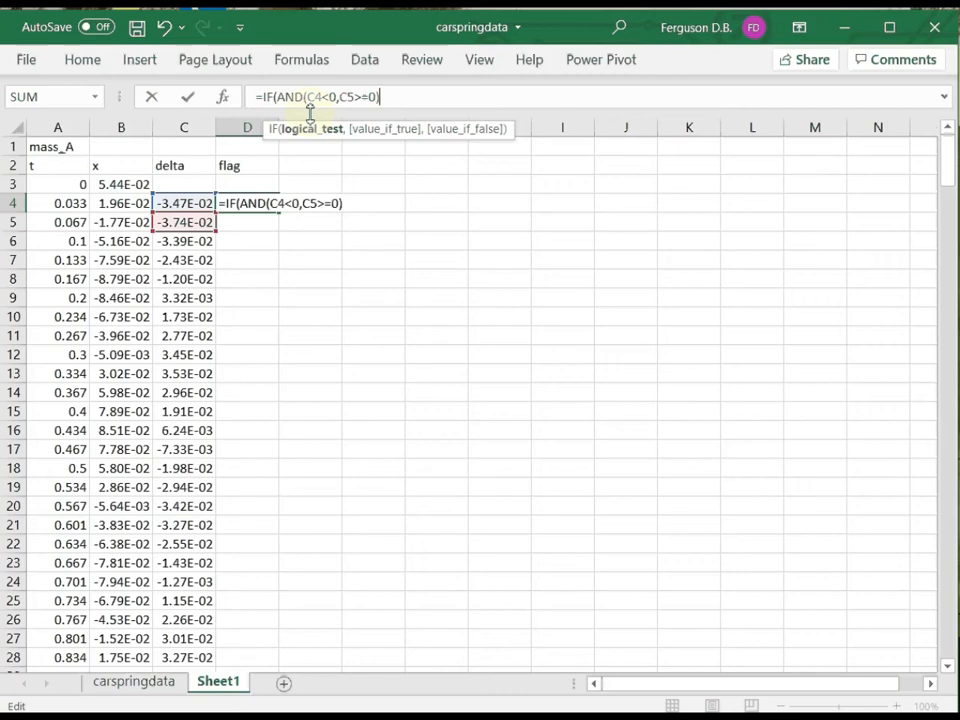
text(,)
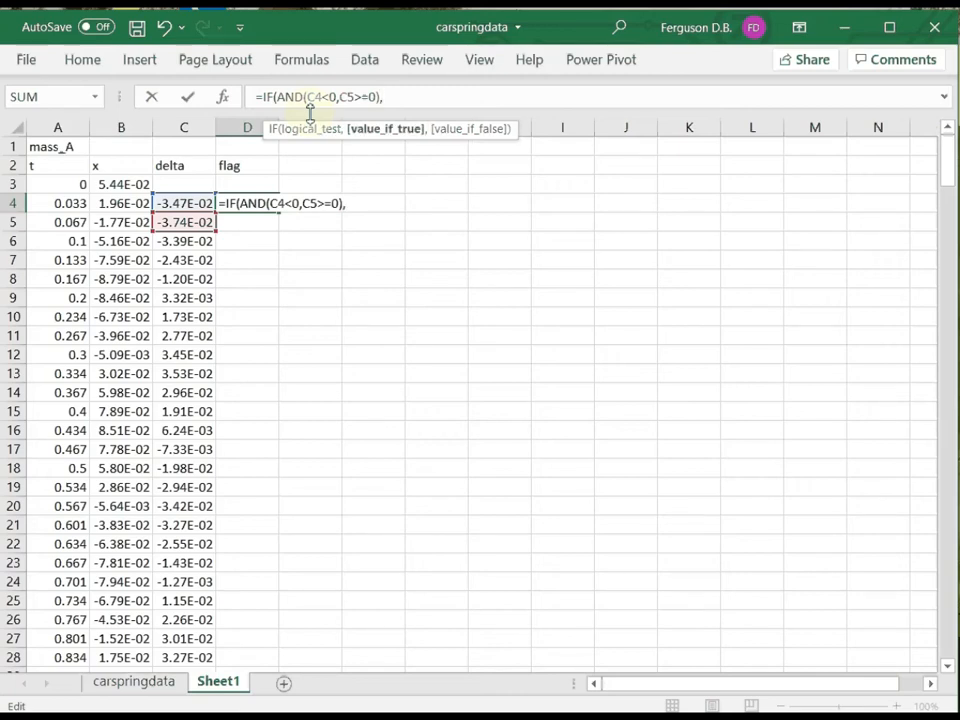
text(1,0)
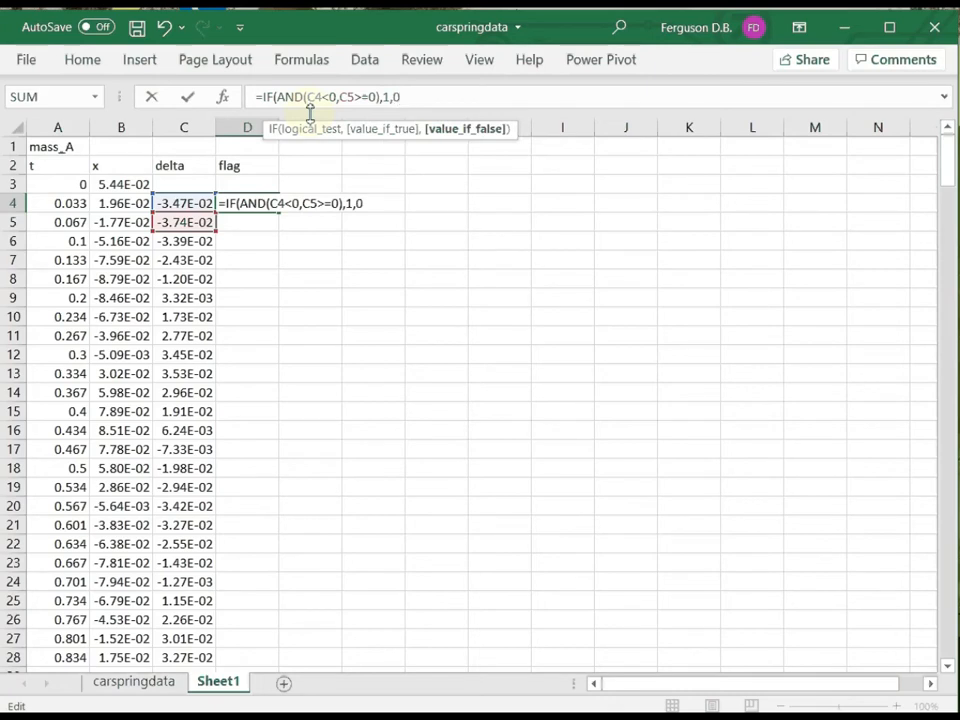
text())
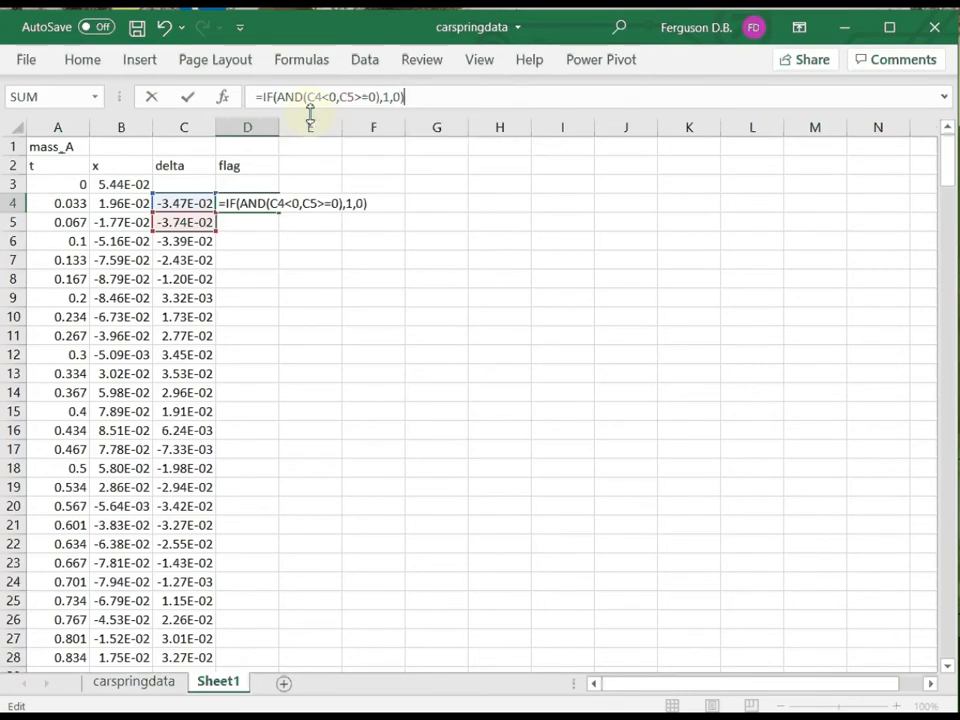
click(186, 97)
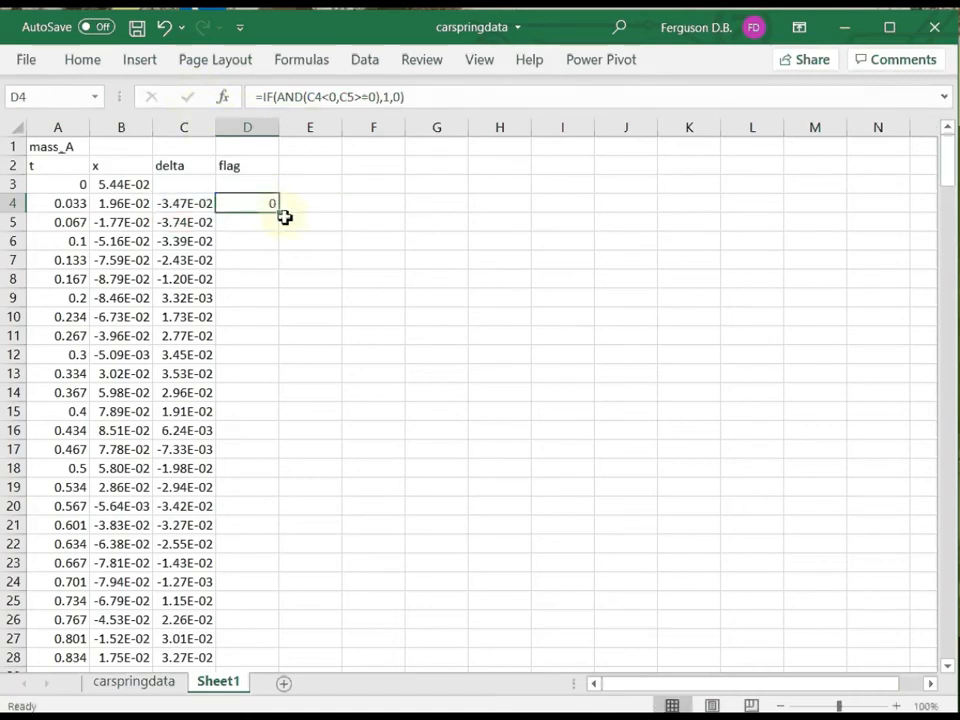
drag(278, 214, 275, 573)
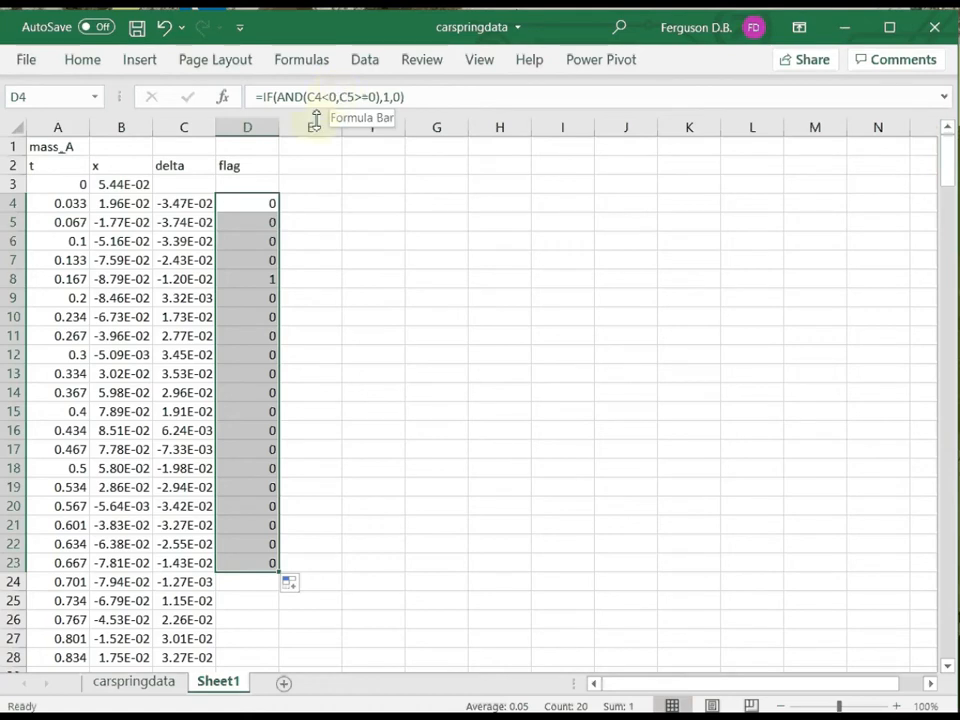
Step: Change the flag formula in cell D4 to =IF(AND(C4>0,C5<=0),1,0), reversing both comparison signs
click(256, 203)
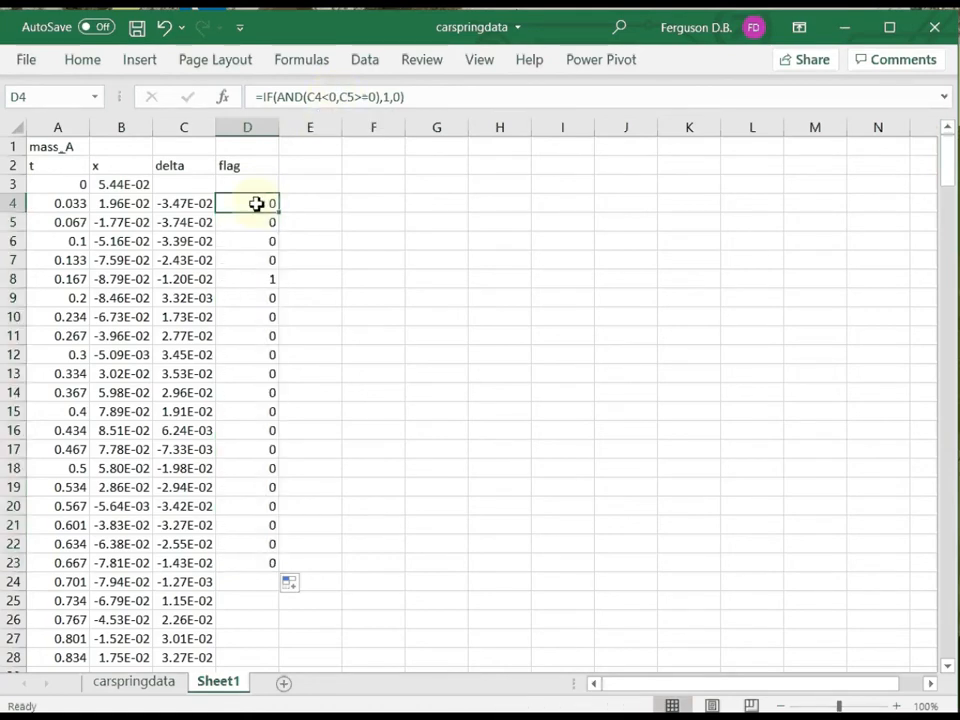
click(333, 98)
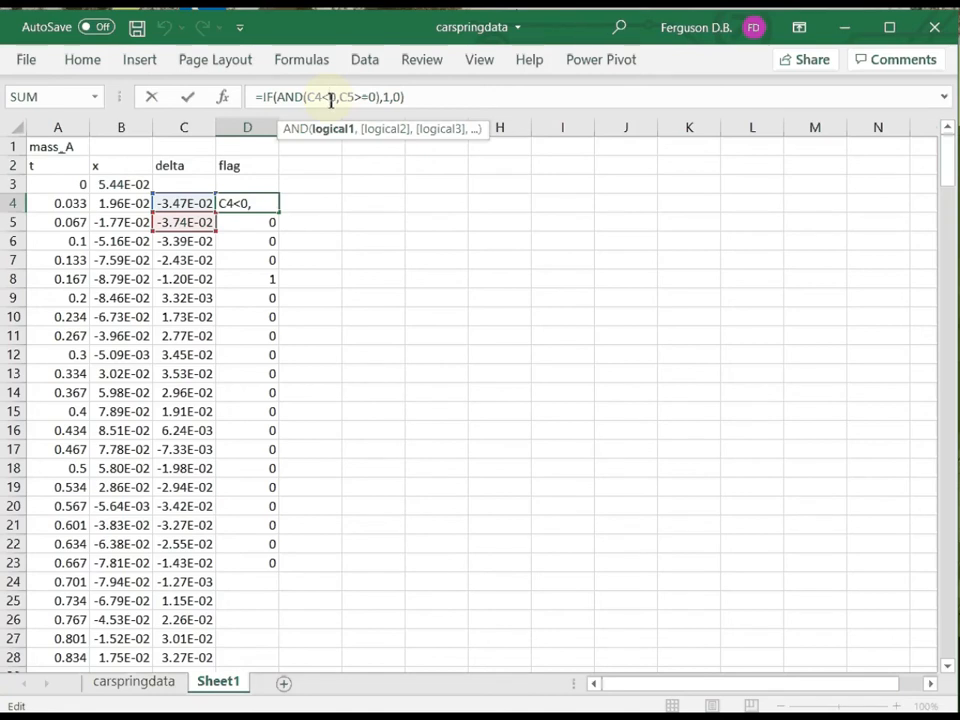
key(BackSpace)
text(>)
click(362, 98)
key(BackSpace)
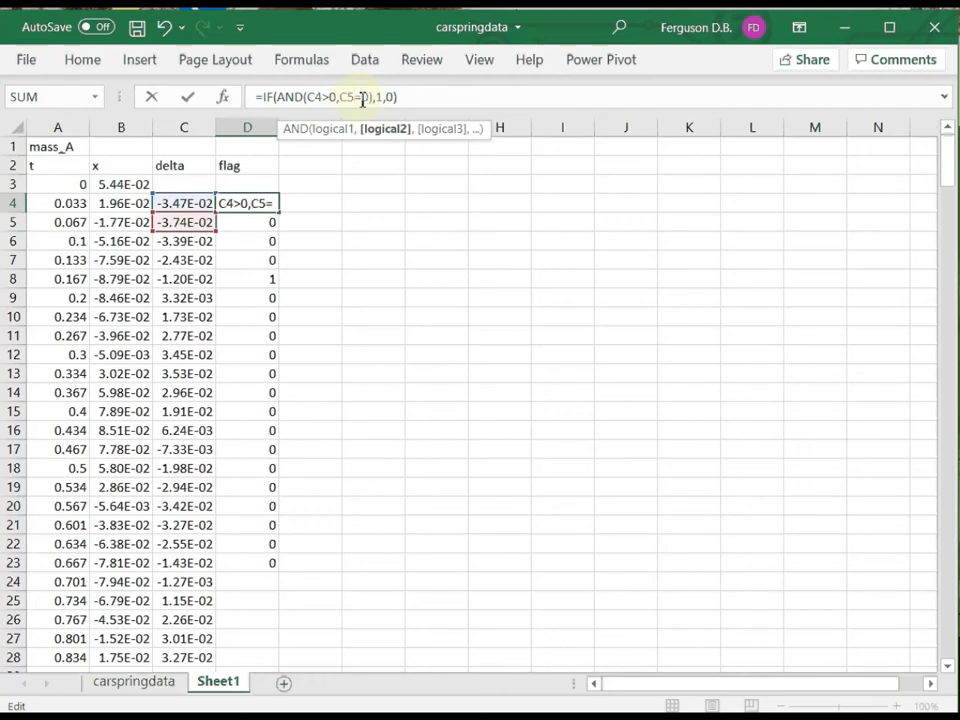
text(<)
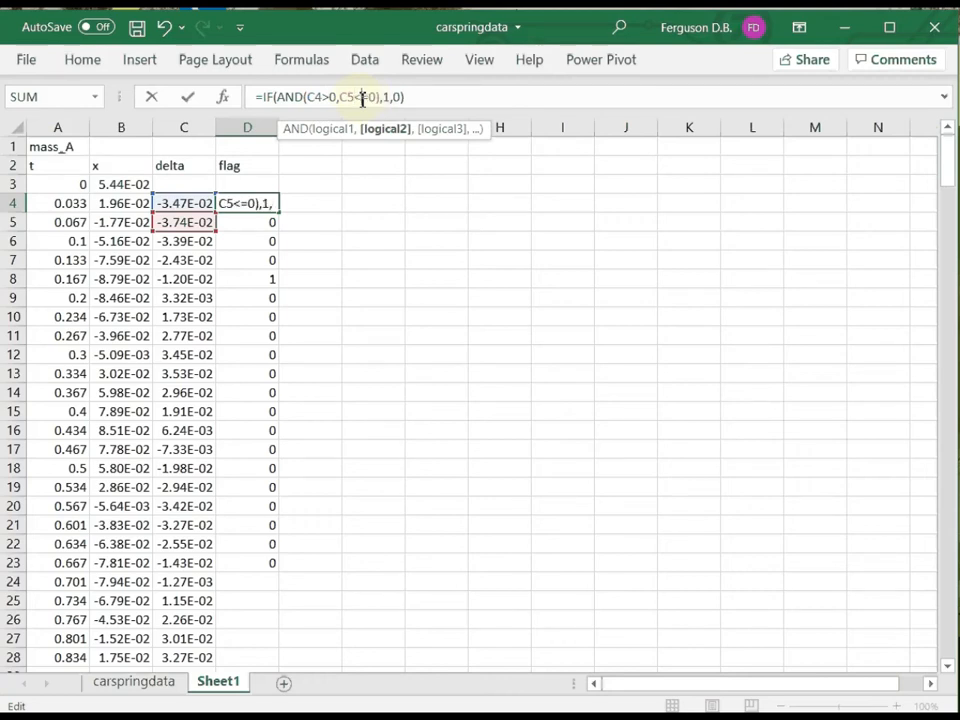
click(189, 97)
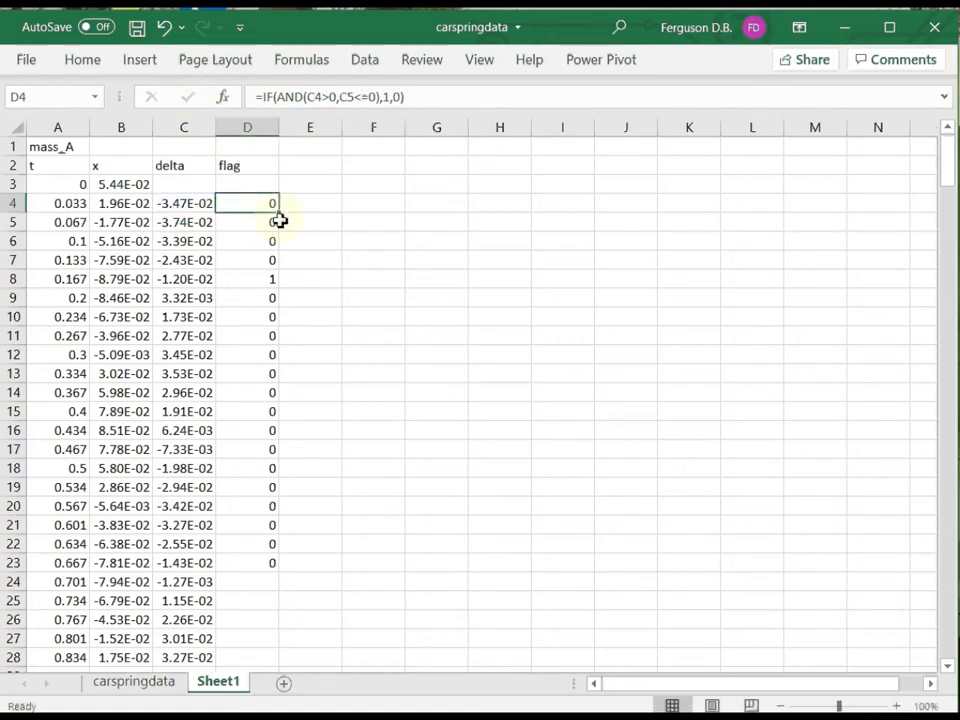
Step: Fill the revised flag formula from D4 down column D to the last data row, 278
drag(280, 213, 268, 553)
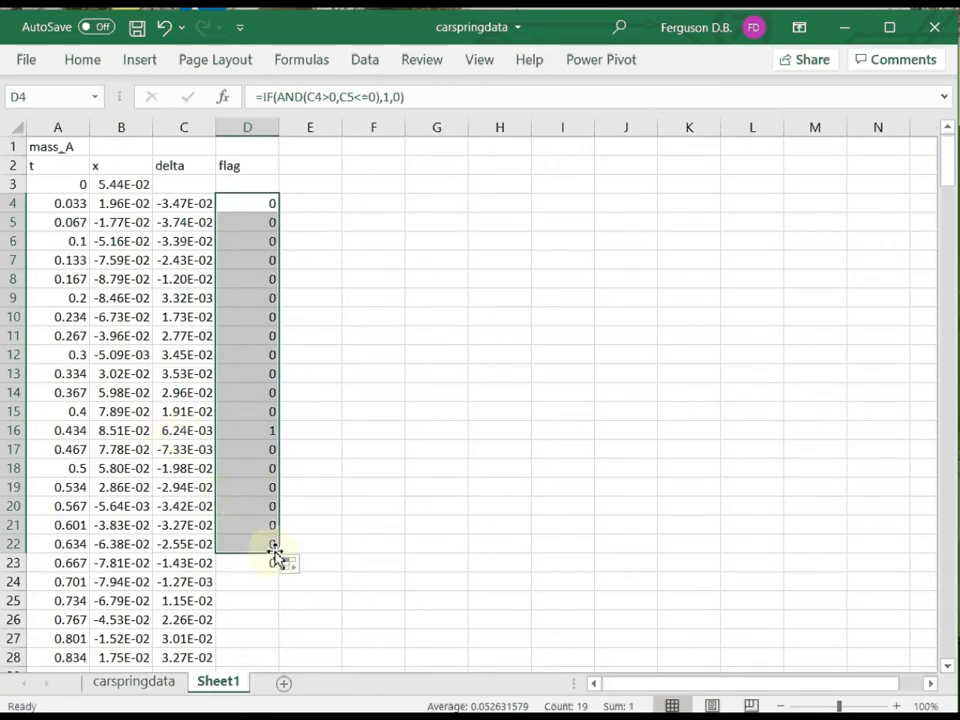
drag(282, 554, 258, 529)
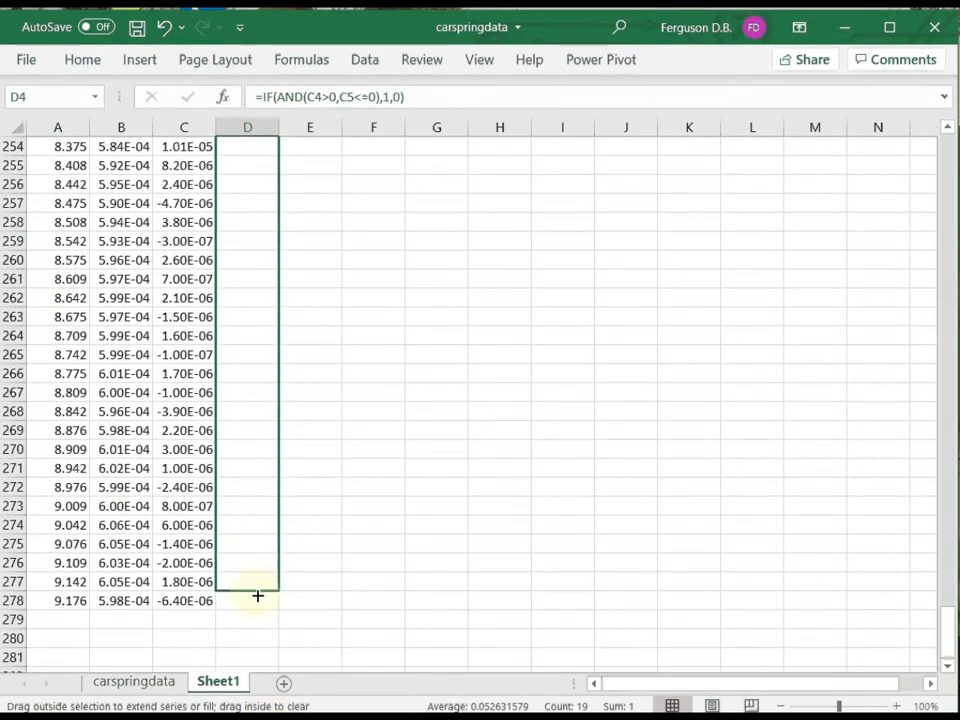
drag(256, 608, 256, 608)
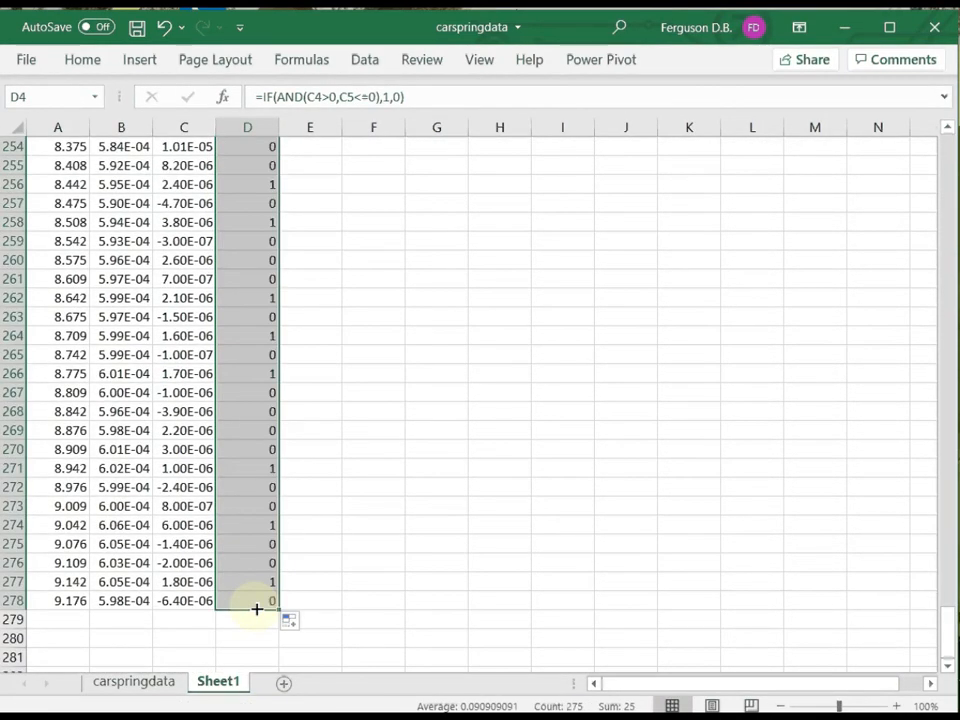
Step: Label column E as extract in row 2
scroll(354, 450, up, 20)
scroll(354, 450, up, 20)
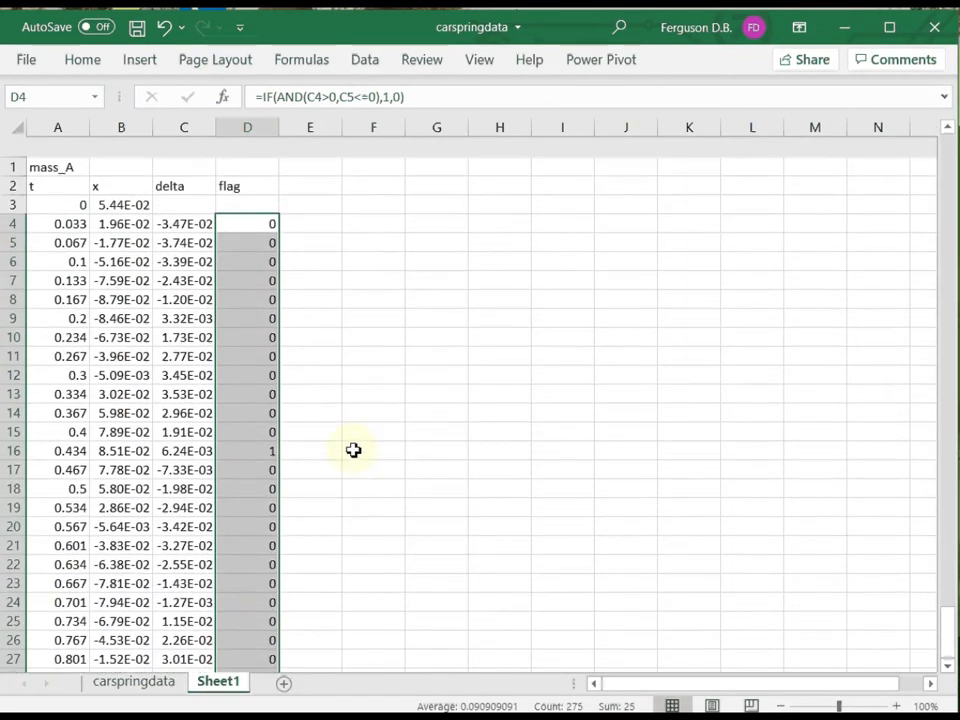
click(318, 166)
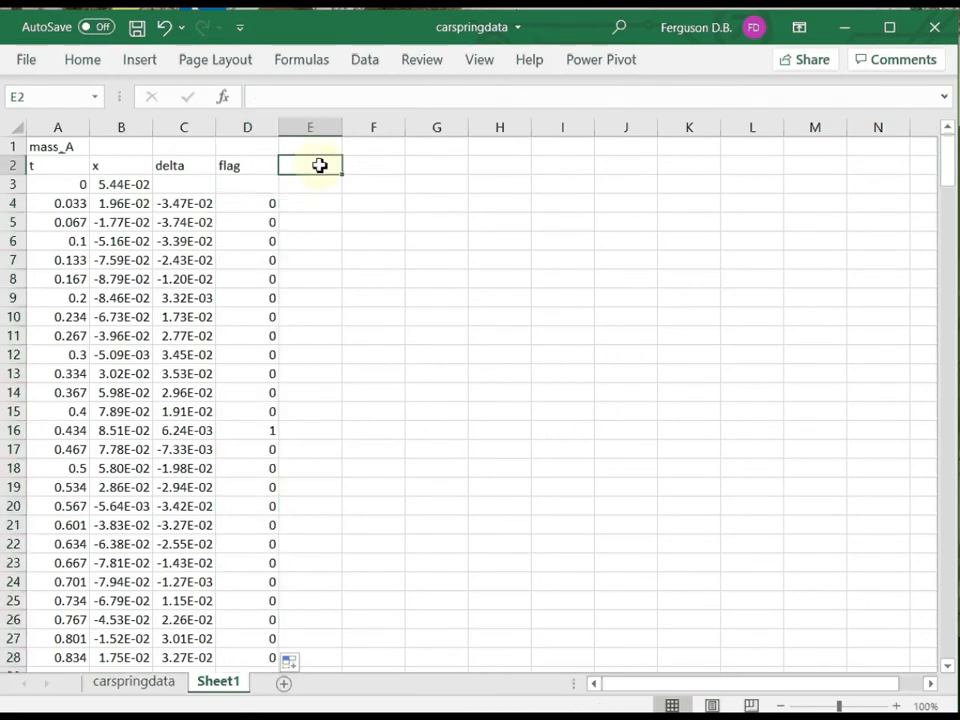
text(extract)
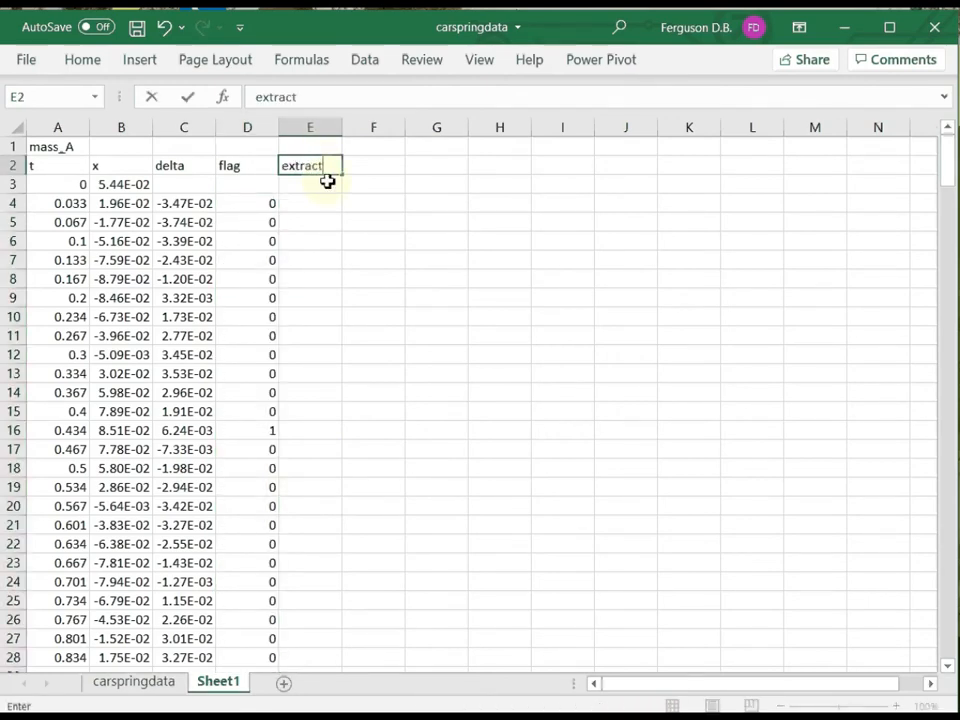
Step: Start an IF formula in cell E4 that tests whether the flag in D4 equals 1
click(317, 204)
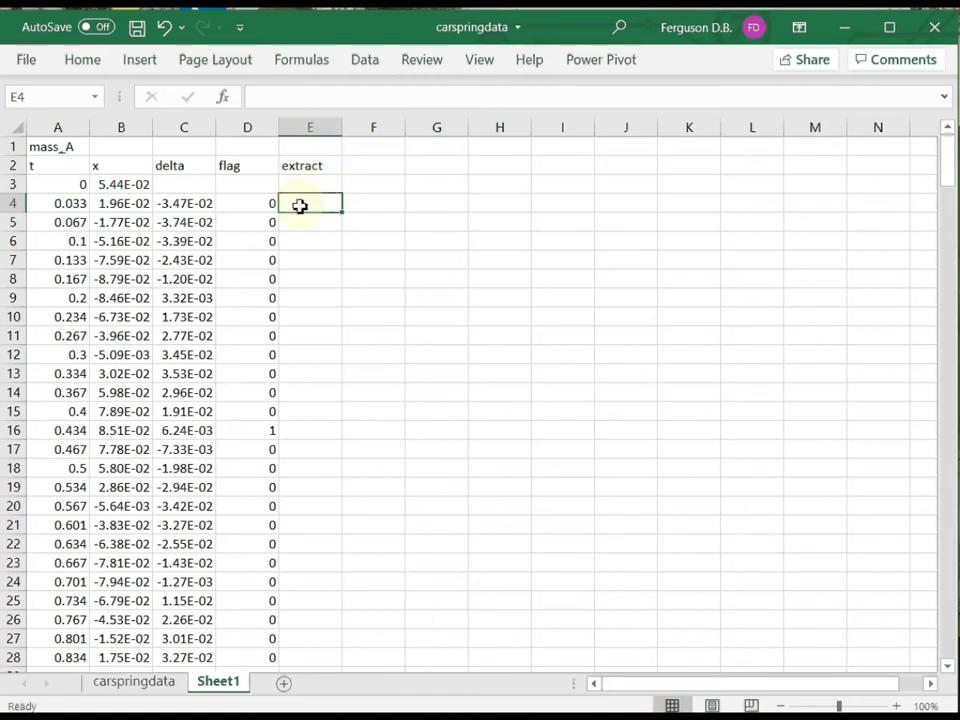
text(IF)
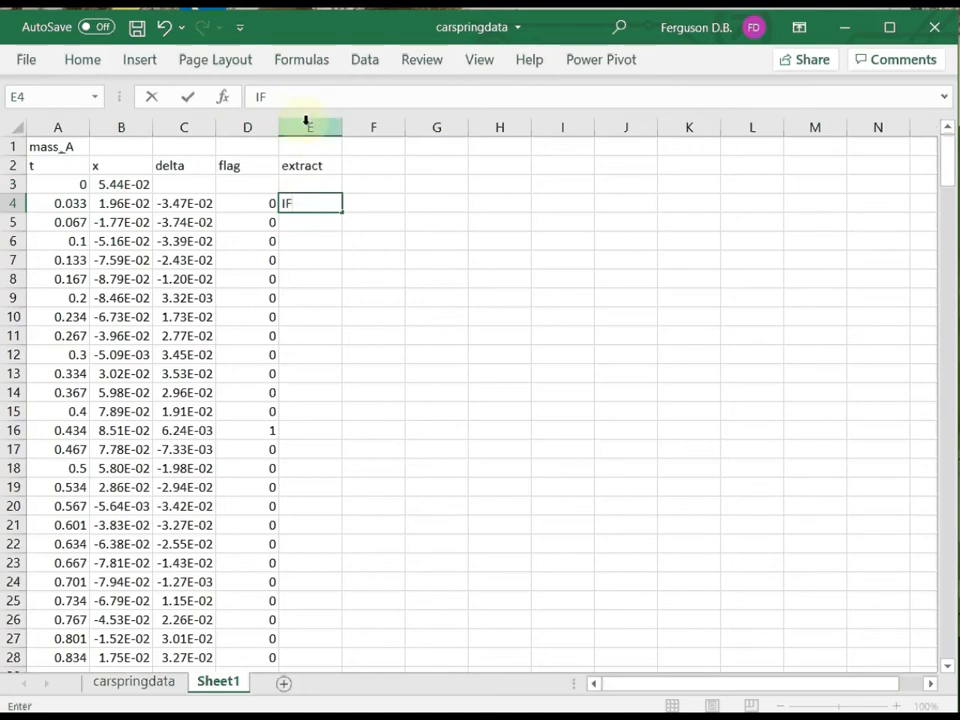
key(BackSpace)
key(BackSpace)
text(=)
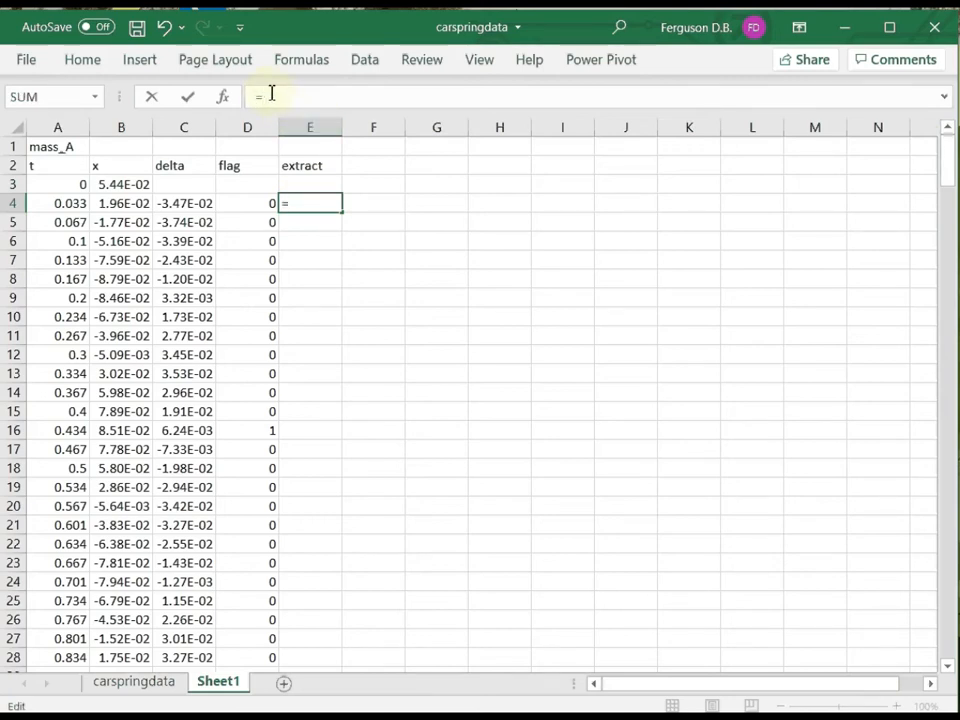
text(IF)
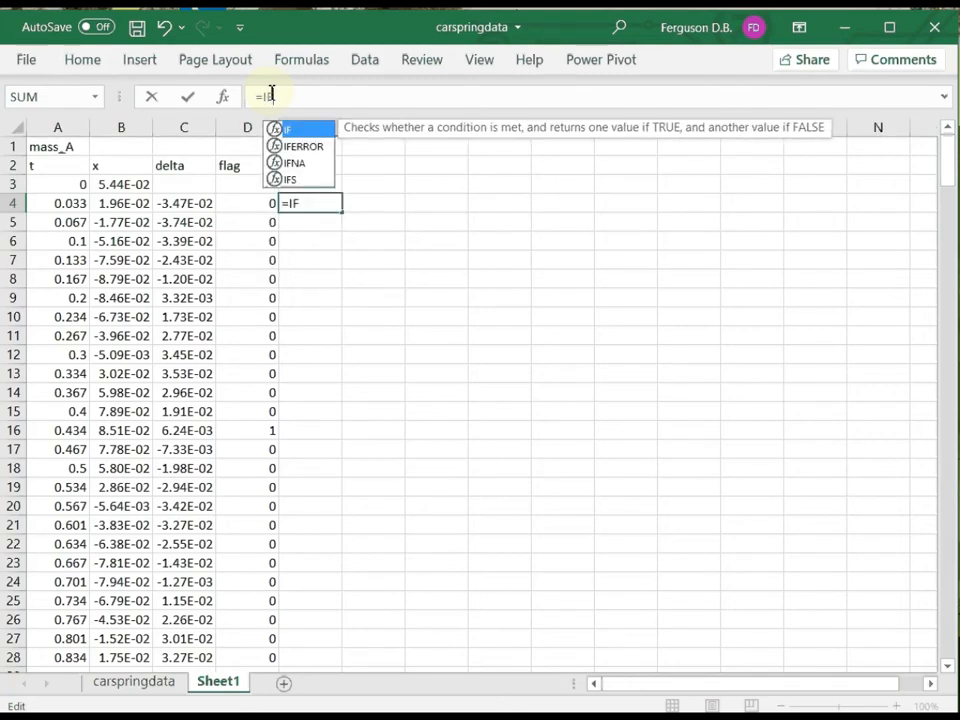
text(()
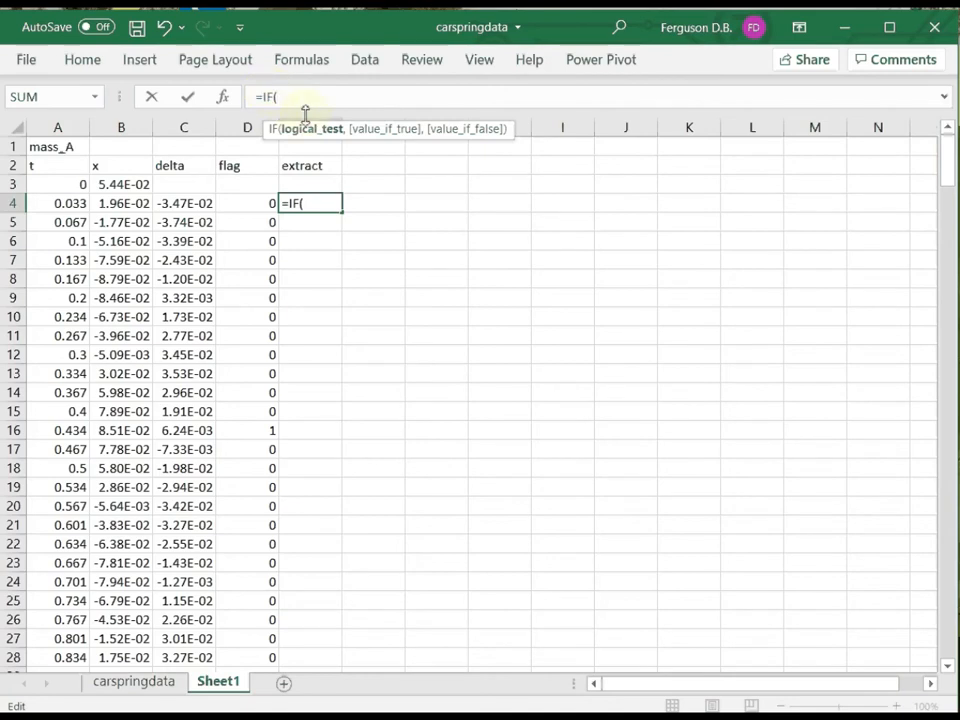
click(261, 205)
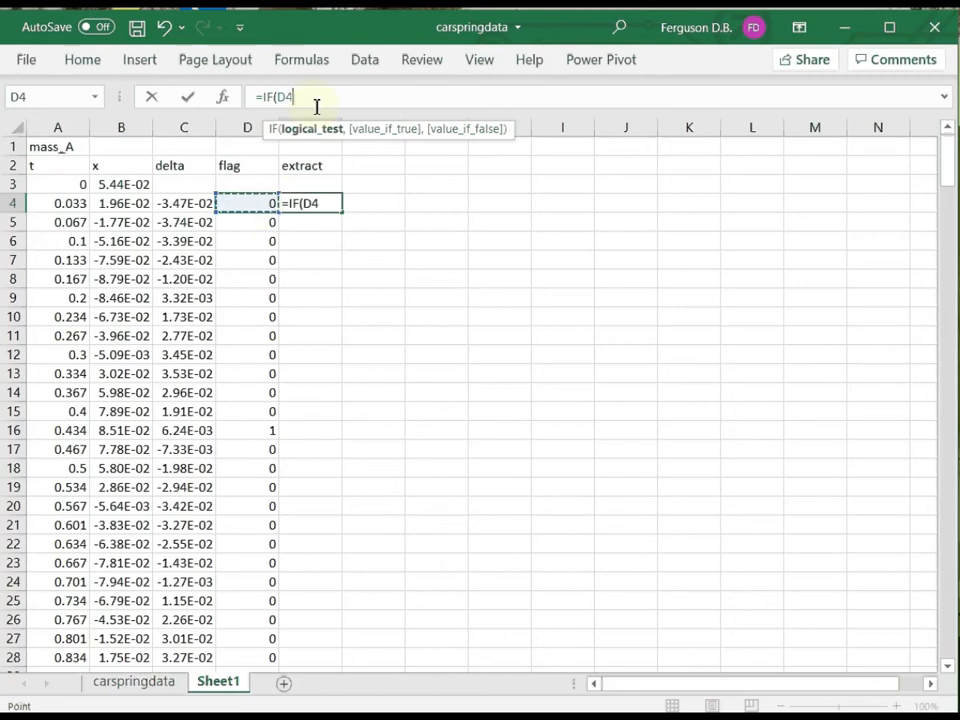
text(=1)
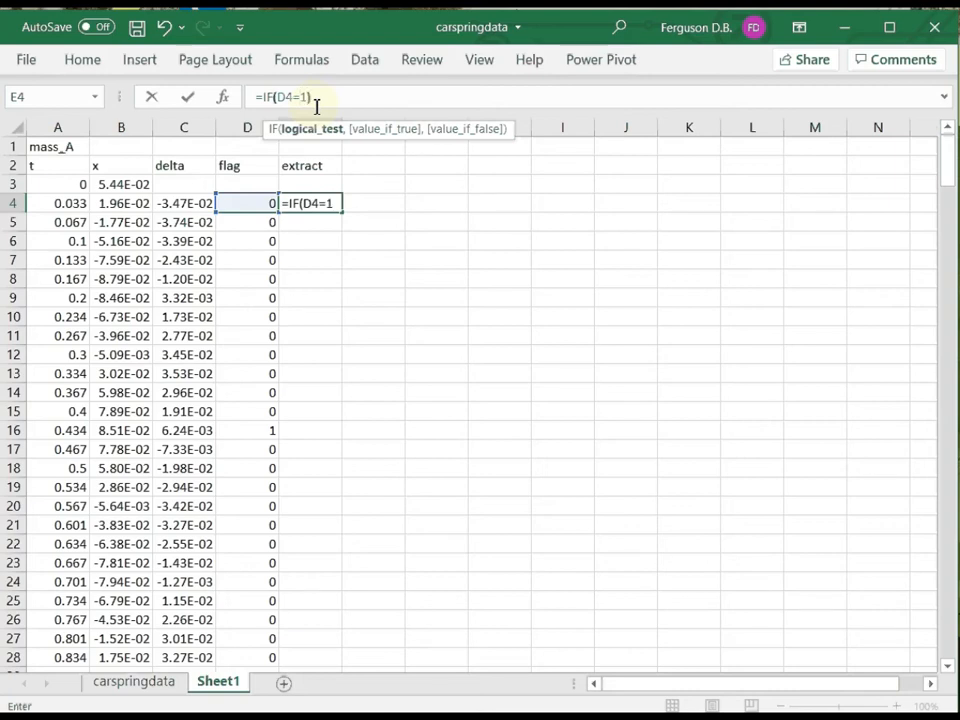
text(),)
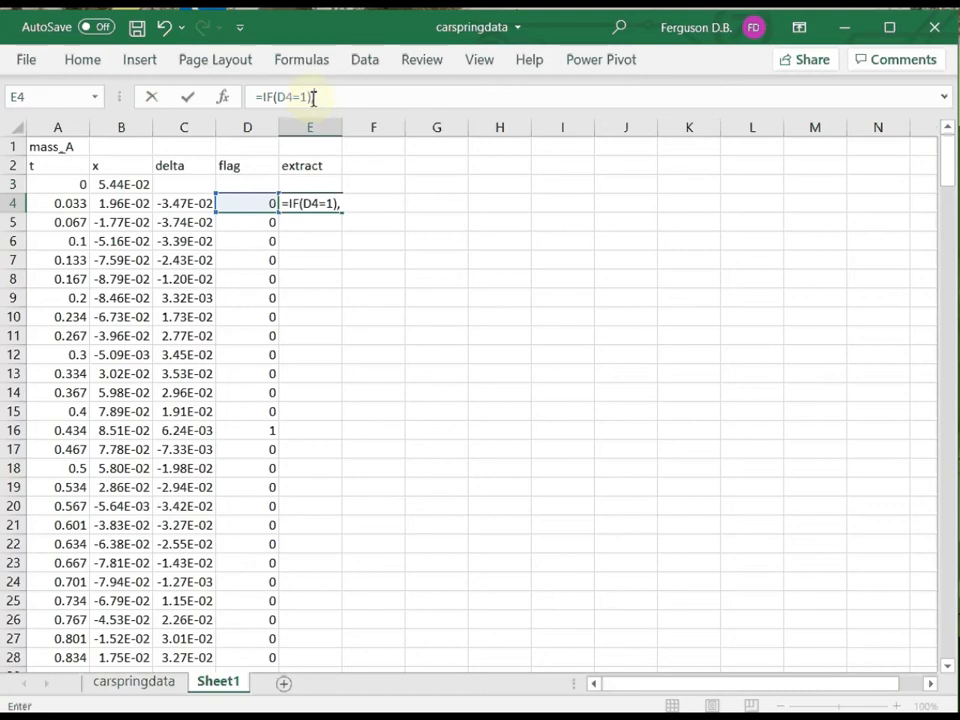
Step: Complete the formula in E4 as =IF(D4=1,B4,NA()), so flagged rows return the x value and all others return NA()
click(310, 97)
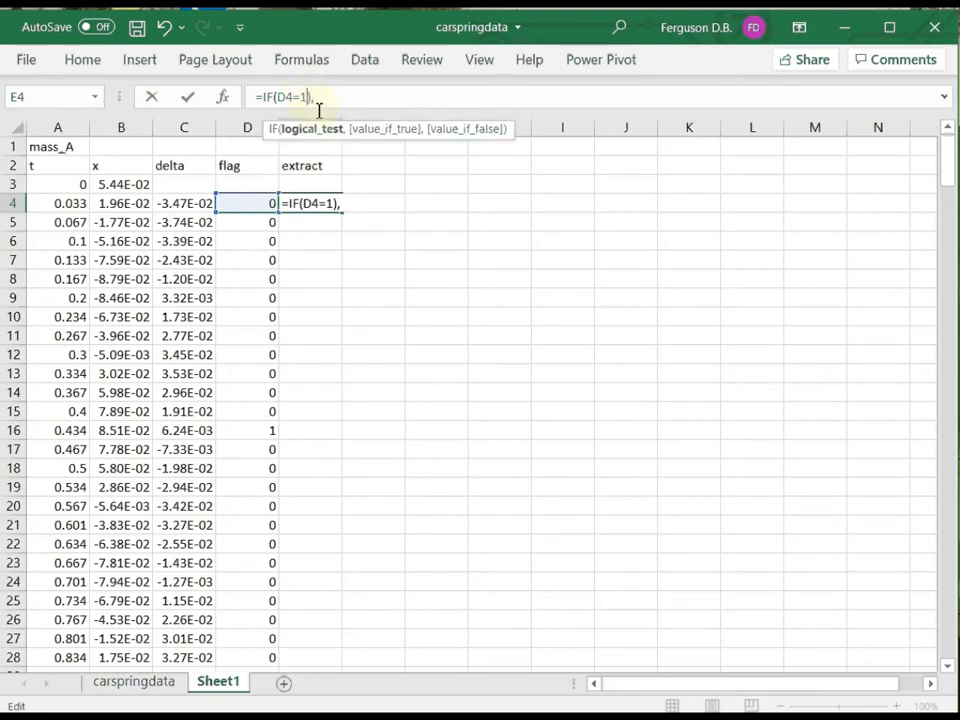
text(,)
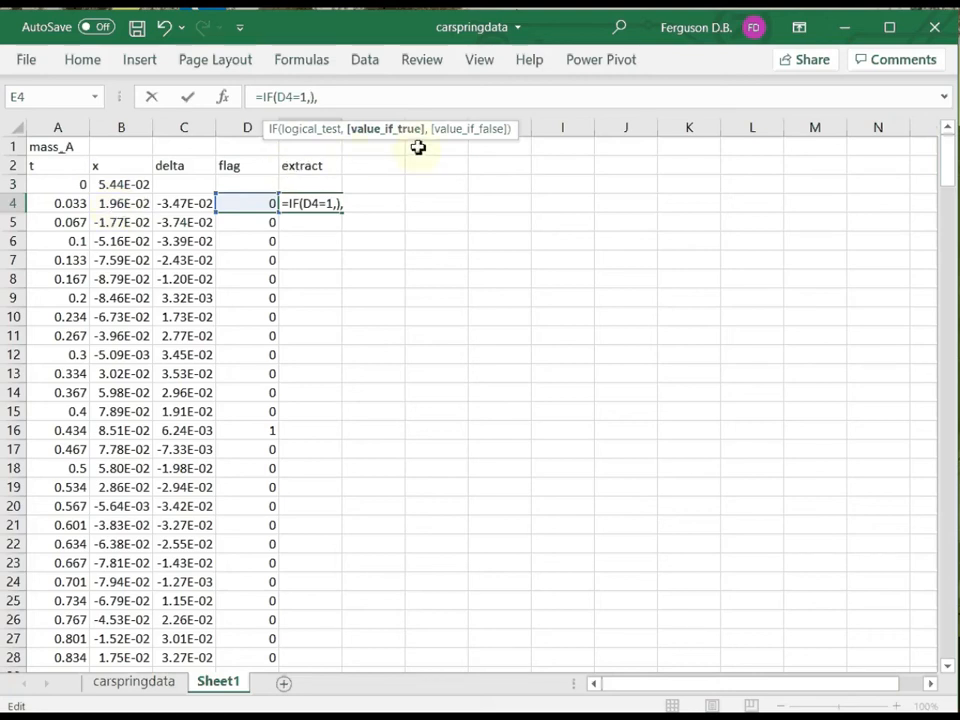
text(B4)
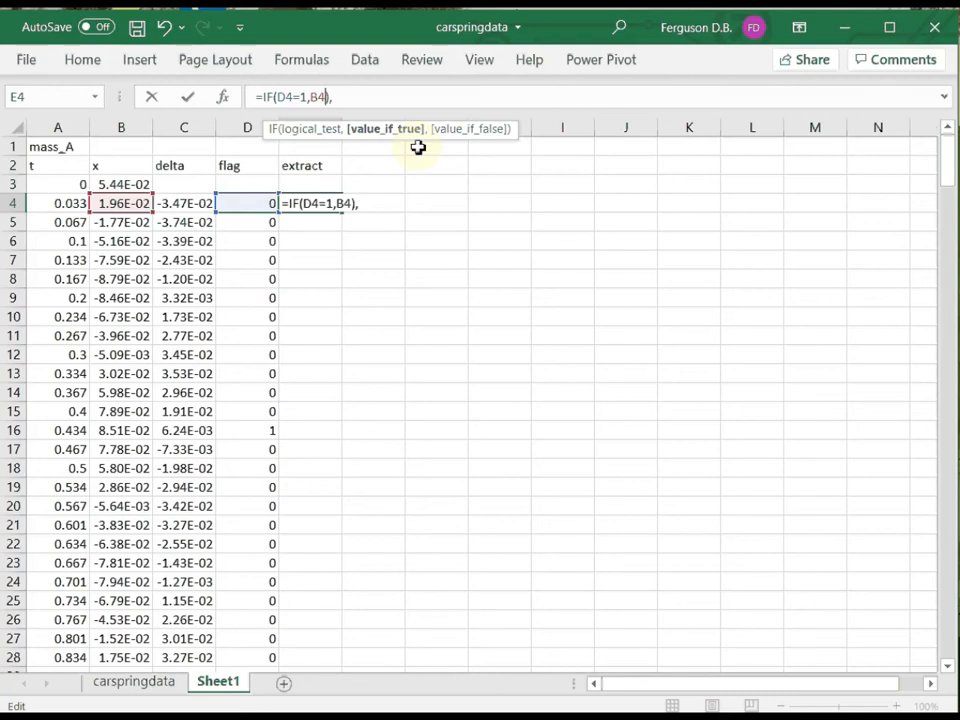
text(,)
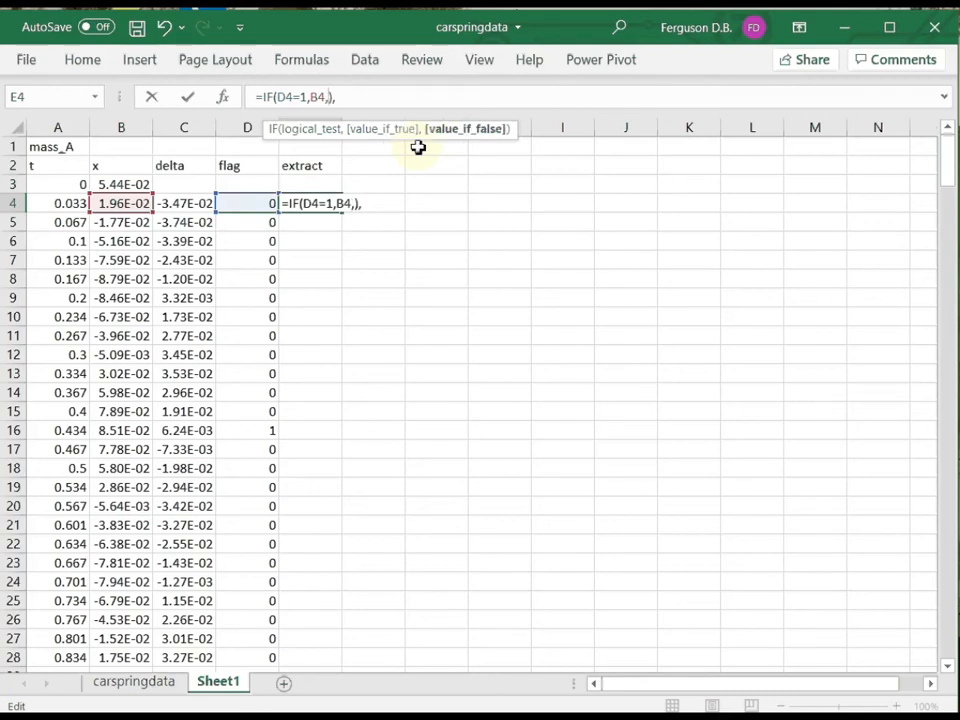
text("")
key(BackSpace)
key(BackSpace)
text(N)
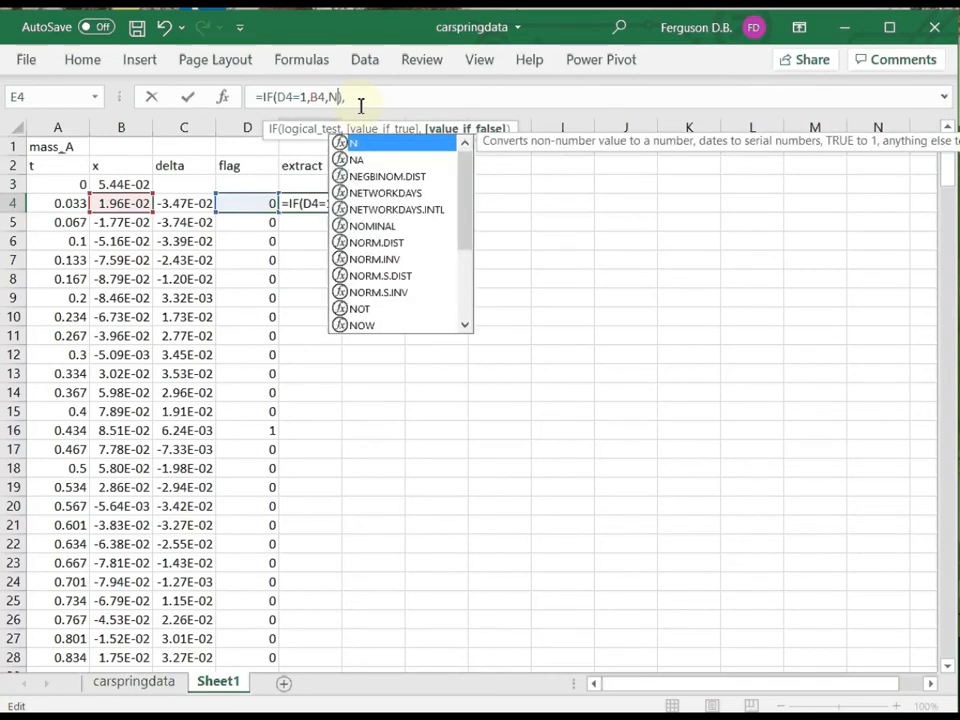
text(a)
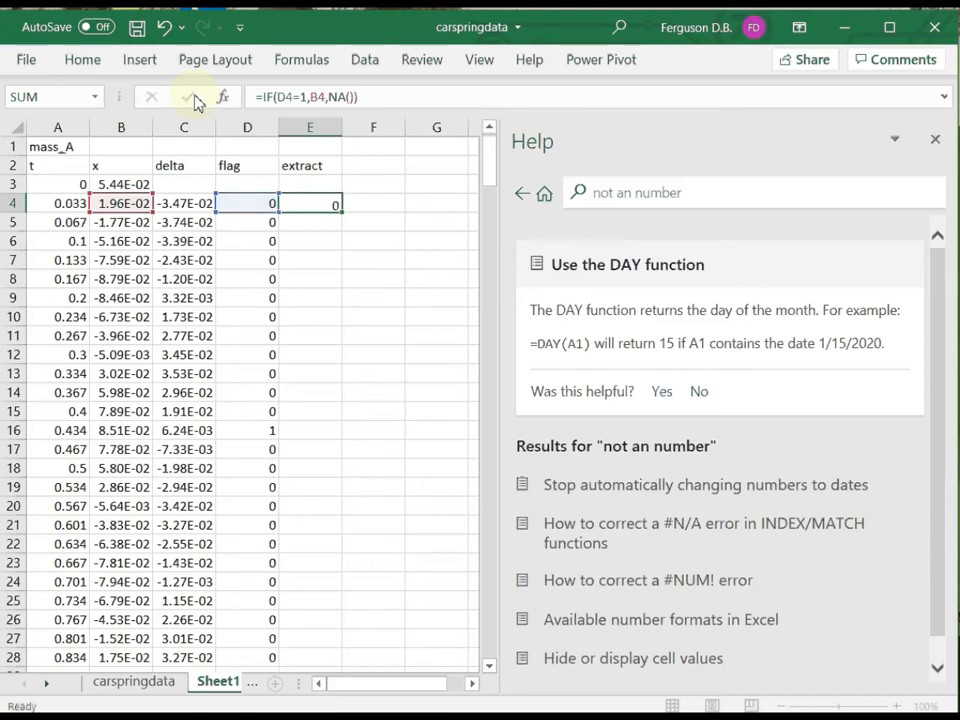
click(187, 97)
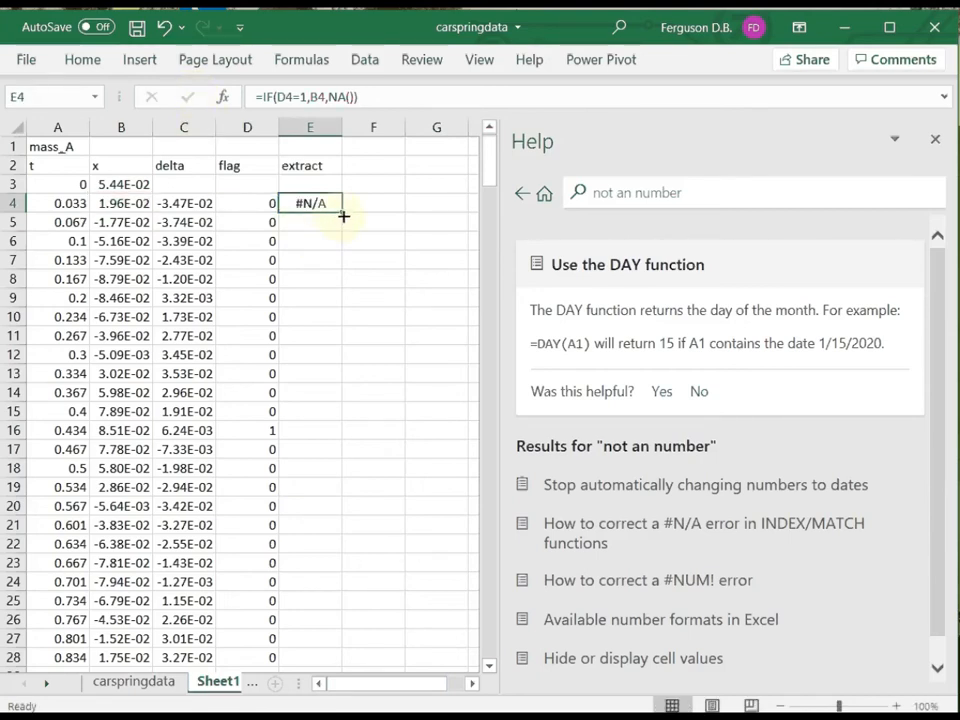
Step: Fill the extract formula from E4 down column E to the last data row, 278
drag(343, 213, 350, 534)
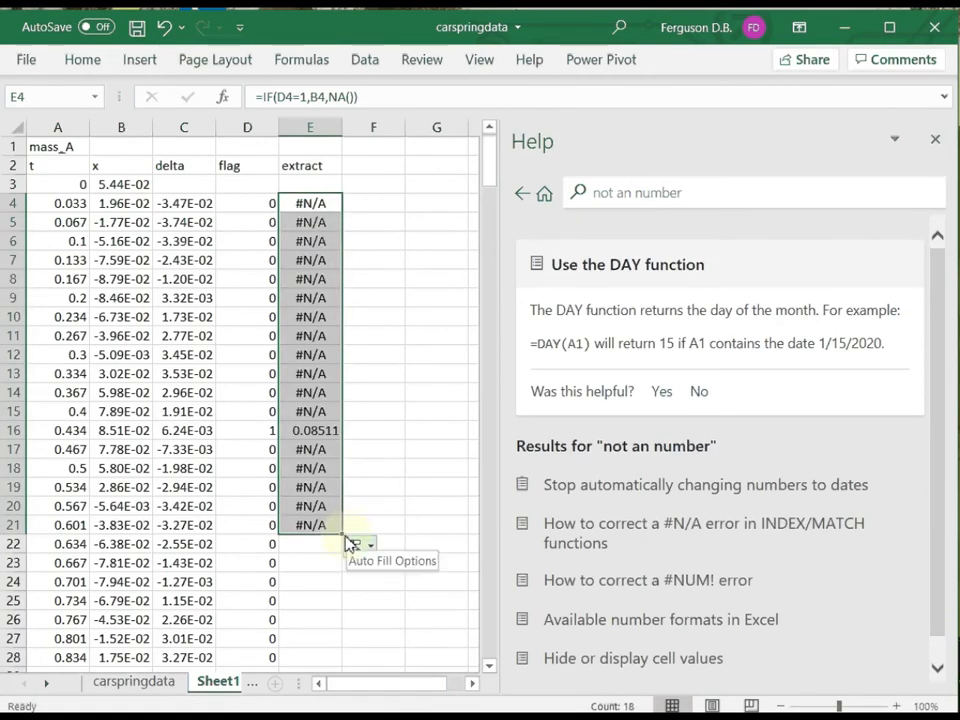
click(352, 543)
drag(343, 534, 336, 564)
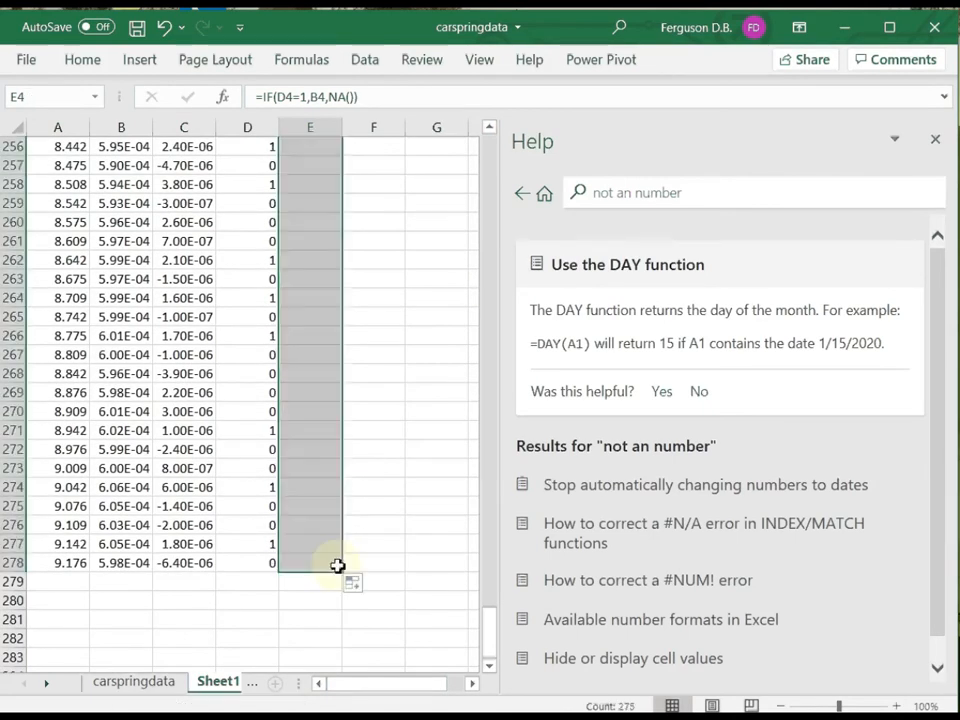
scroll(441, 473, up, 6)
scroll(441, 473, up, 20)
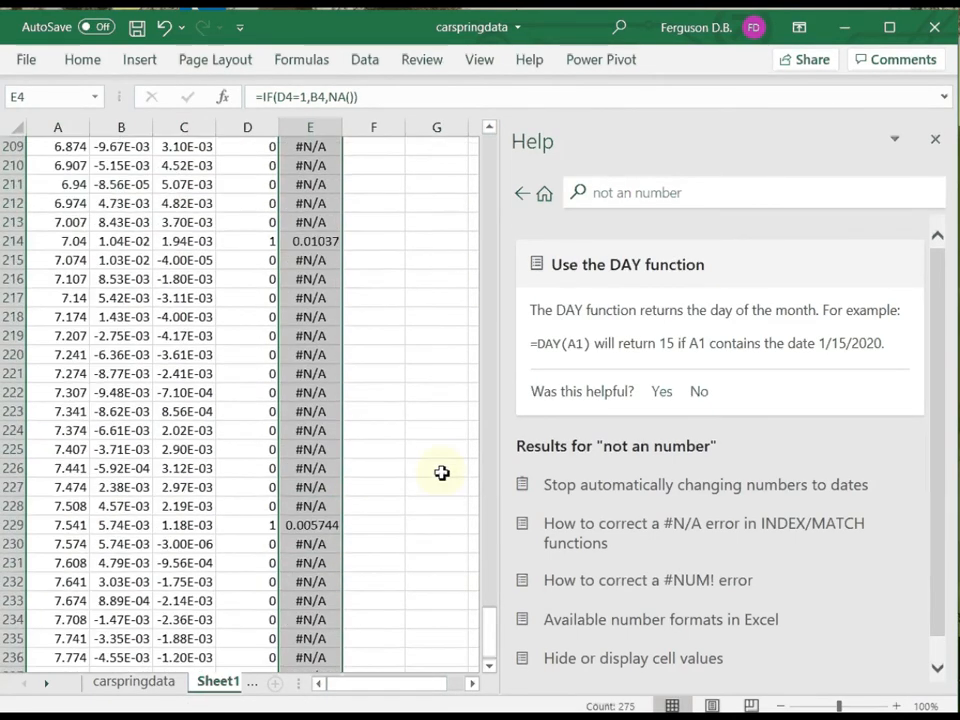
scroll(441, 473, up, 20)
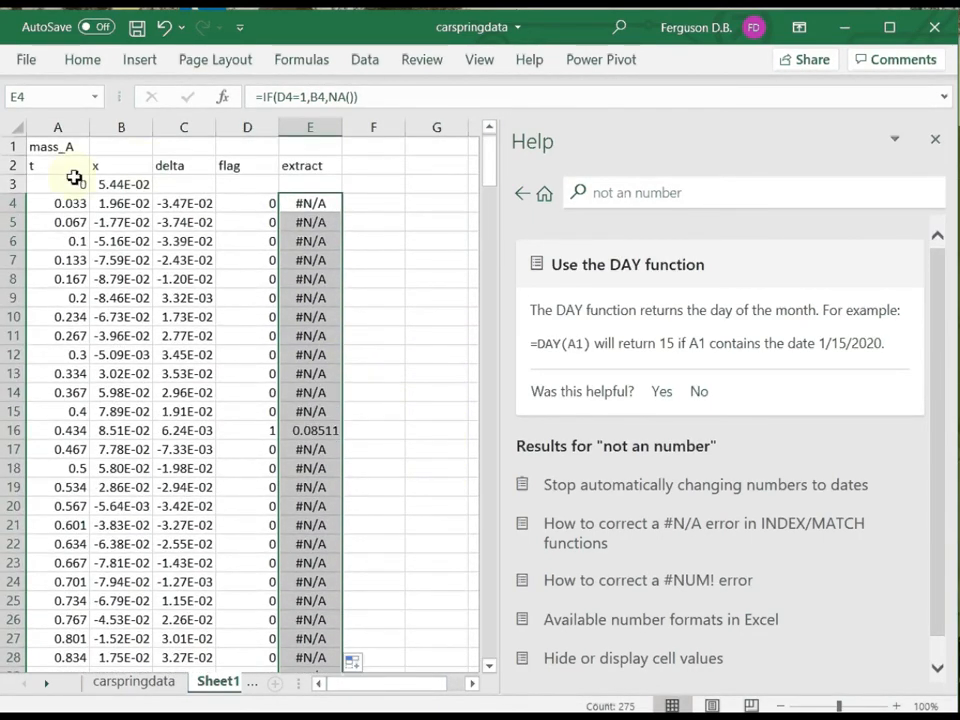
click(67, 129)
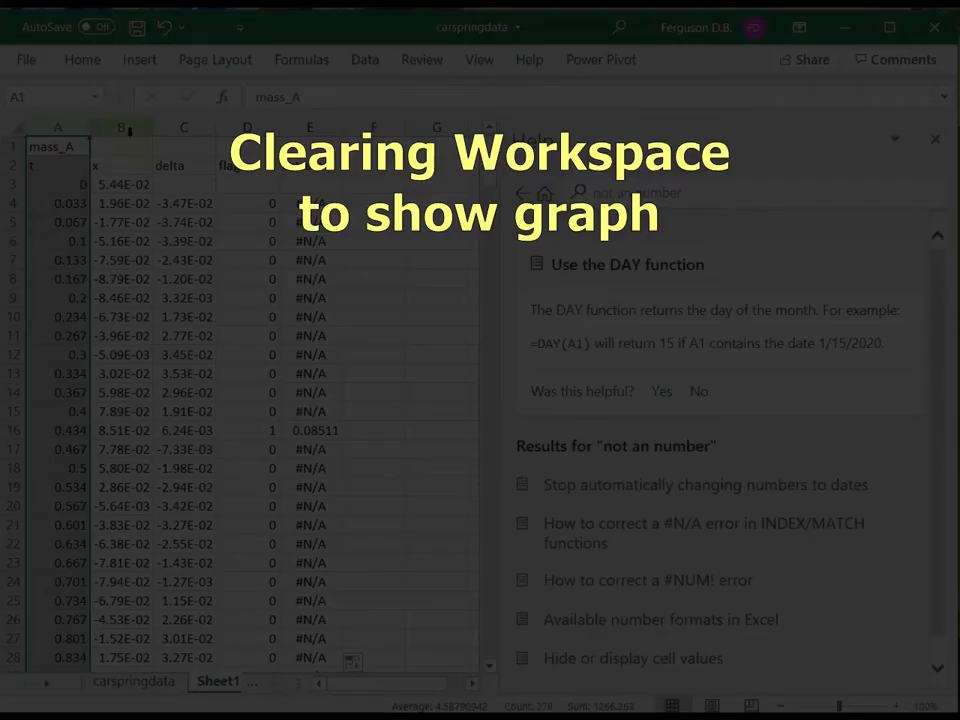
click(123, 127)
click(309, 129)
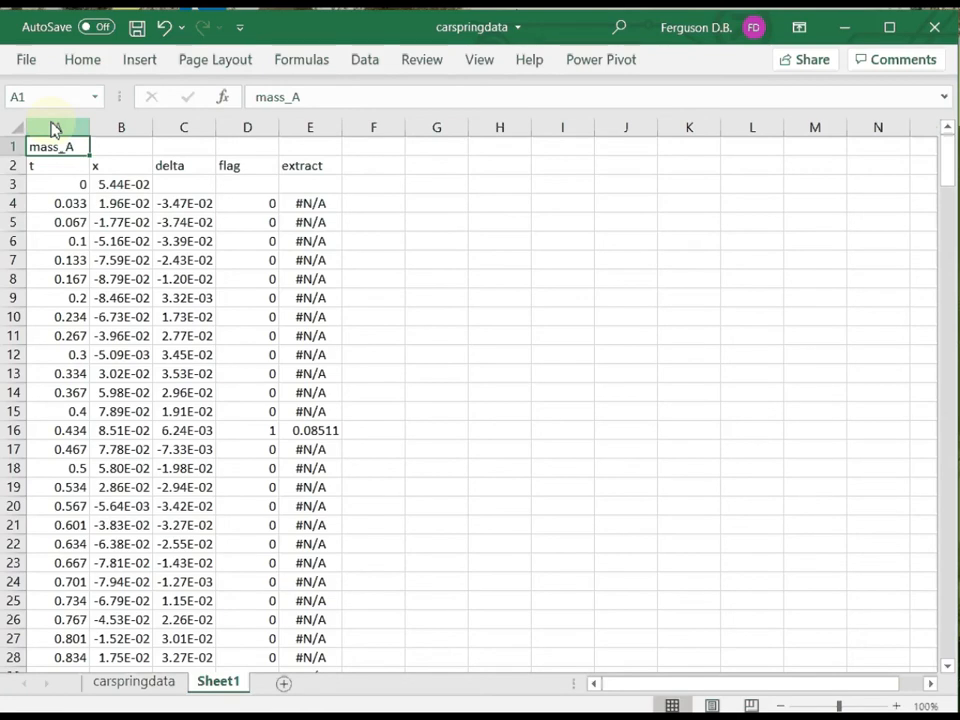
Step: Insert a scatter chart with smooth lines and markers from the t, x and extract columns (A, B and E)
click(55, 127)
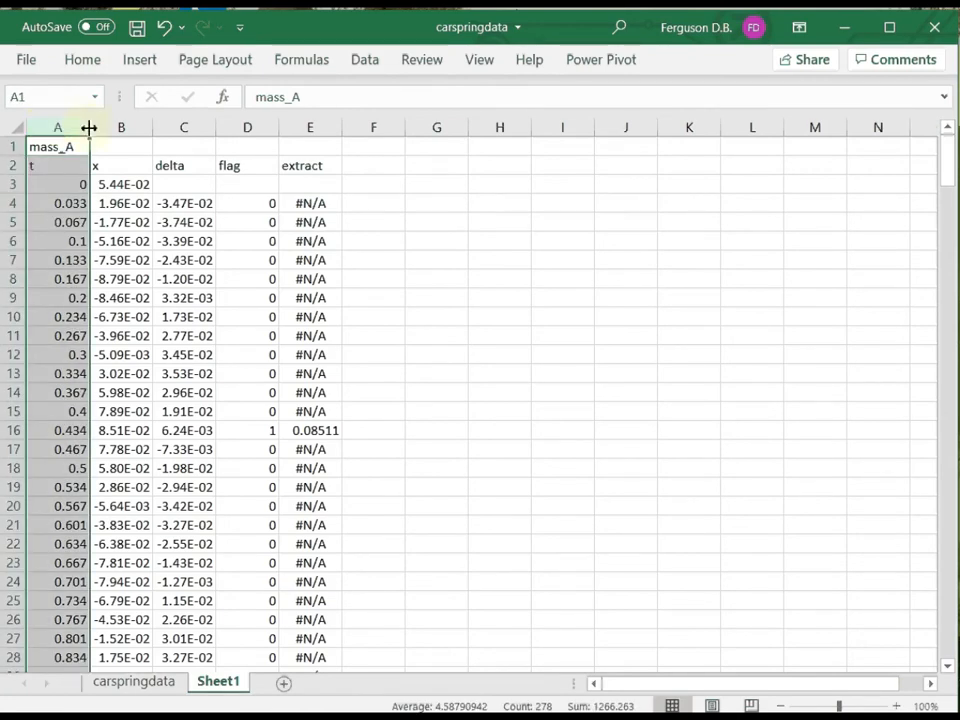
click(60, 127)
drag(60, 127, 118, 131)
ctrl+click(313, 128)
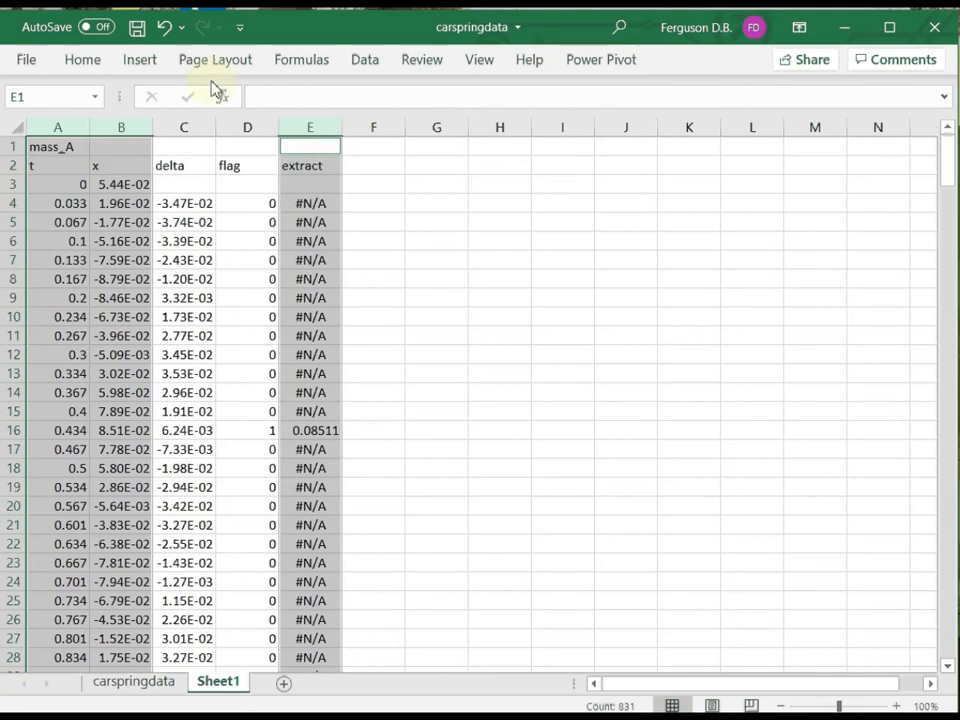
click(140, 59)
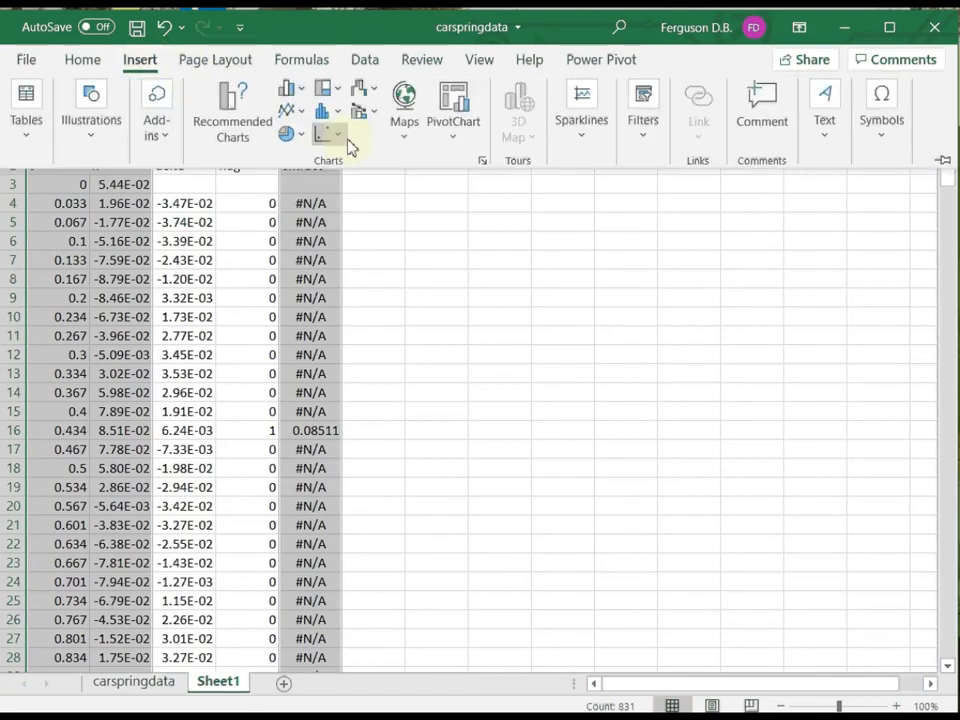
click(333, 138)
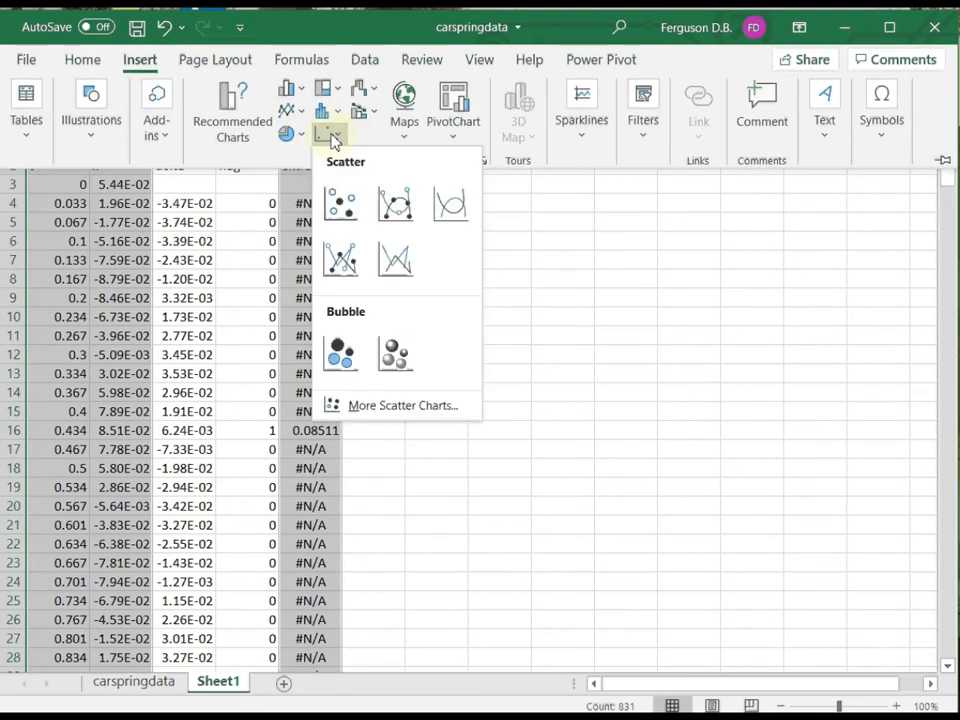
click(403, 210)
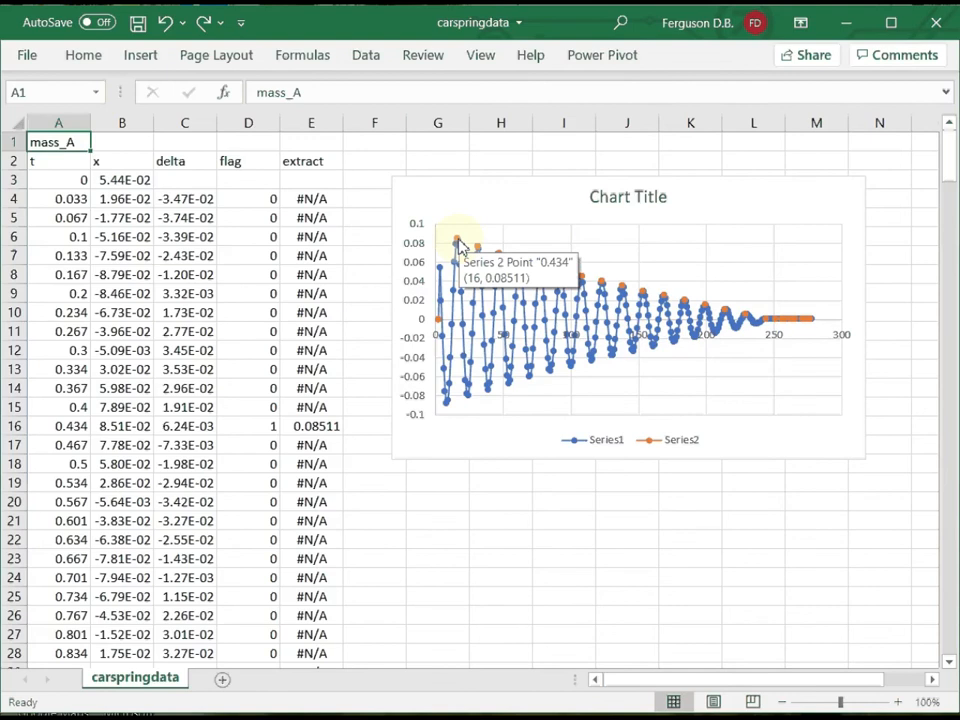
Step: Edit Series1 in the chart's data source and set its X values to =carspringdata!$A$4:$A$278
right_click(459, 244)
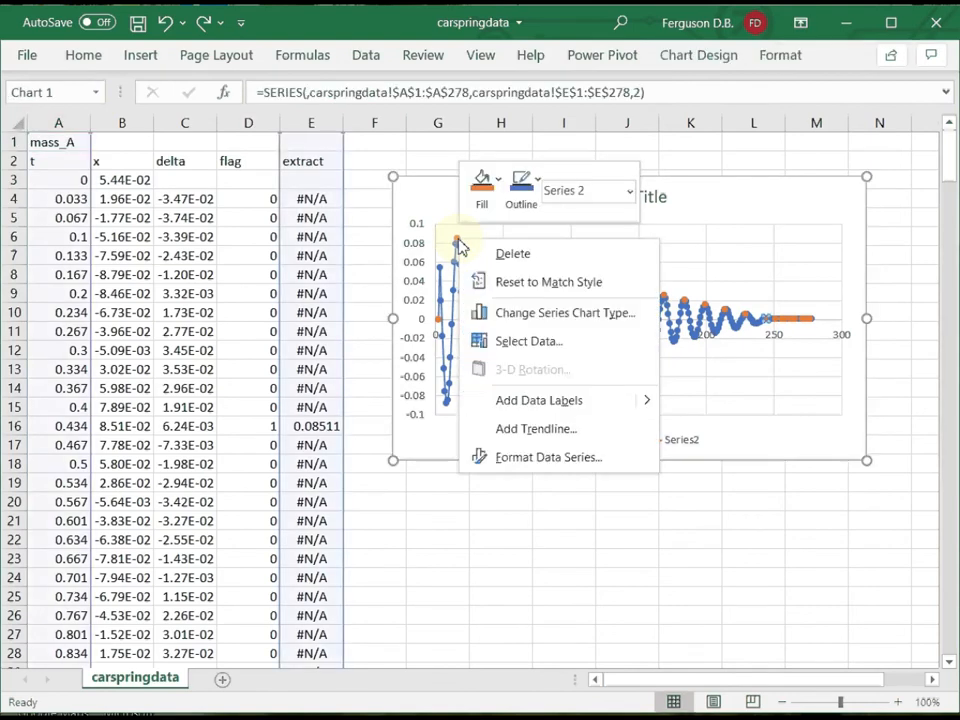
click(530, 342)
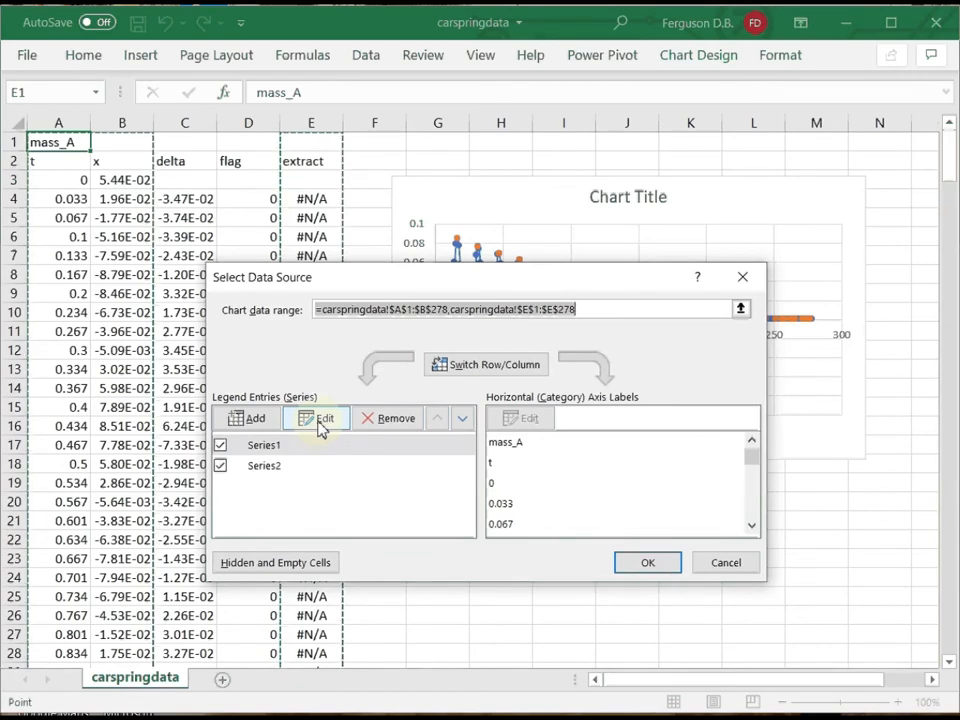
click(321, 421)
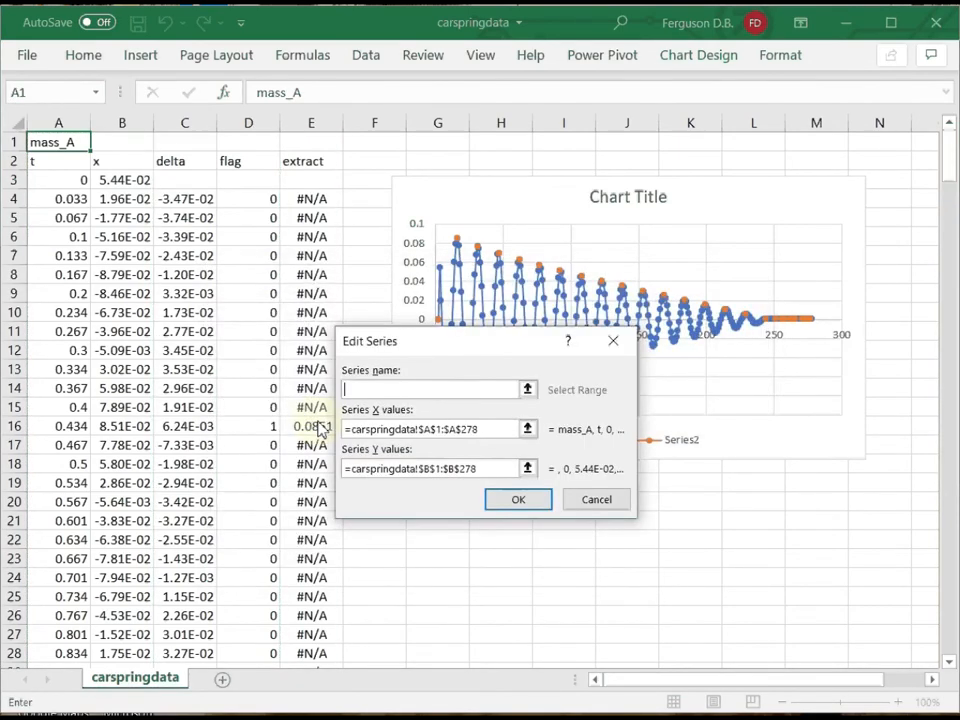
click(527, 428)
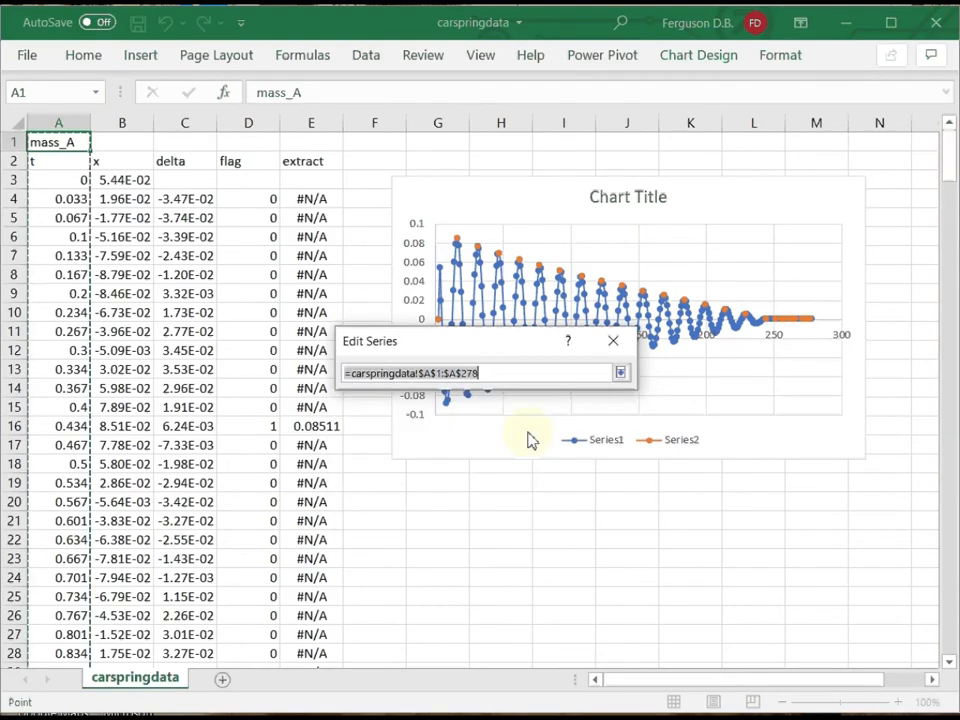
click(75, 200)
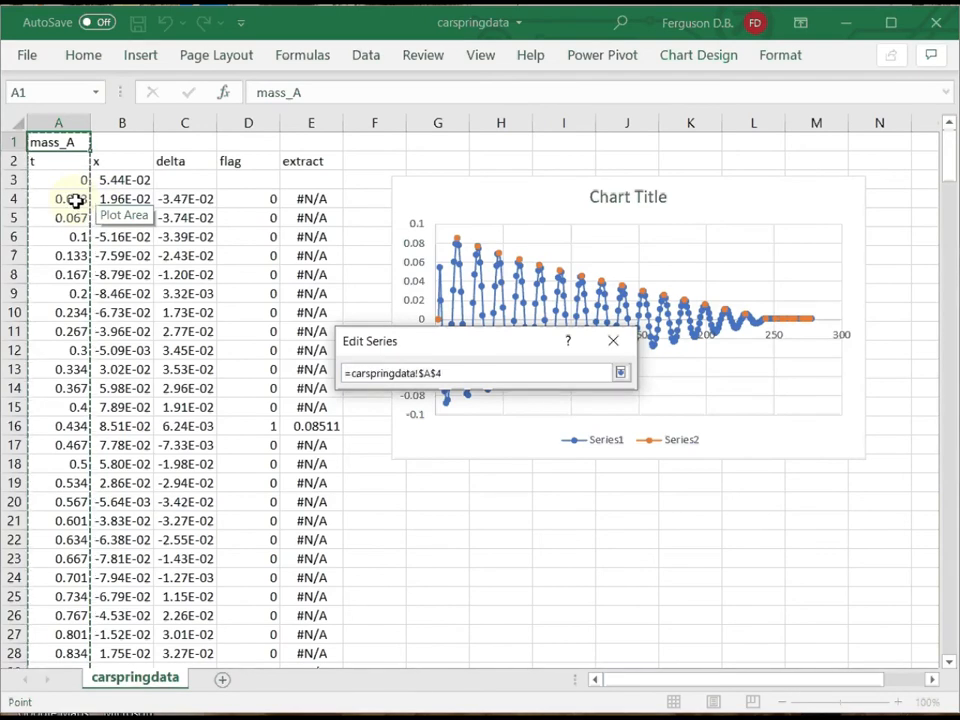
drag(80, 292, 73, 619)
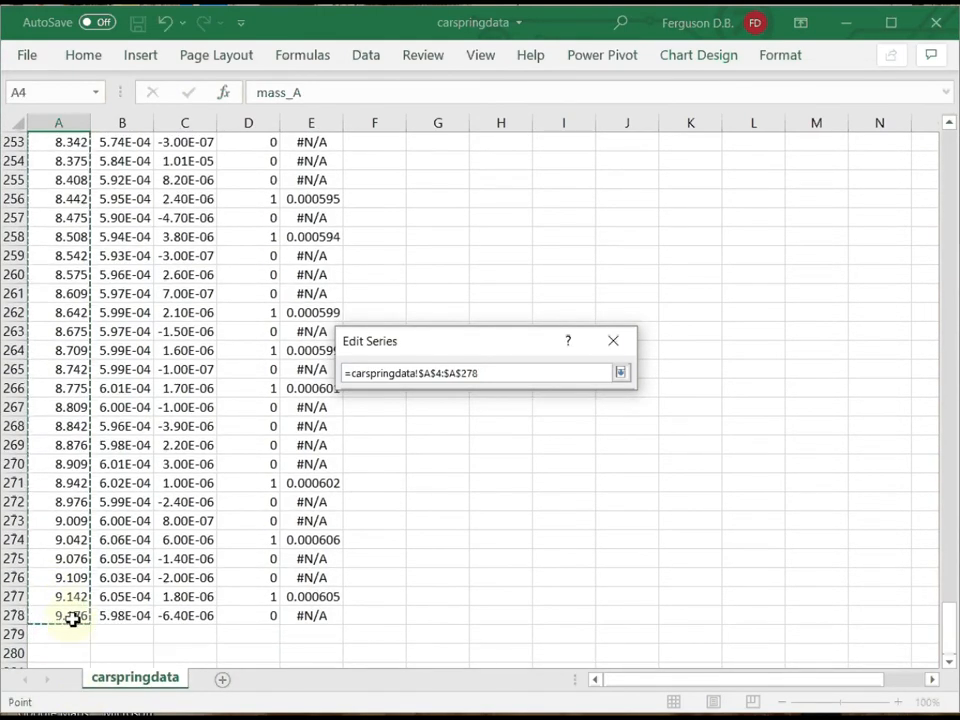
click(620, 374)
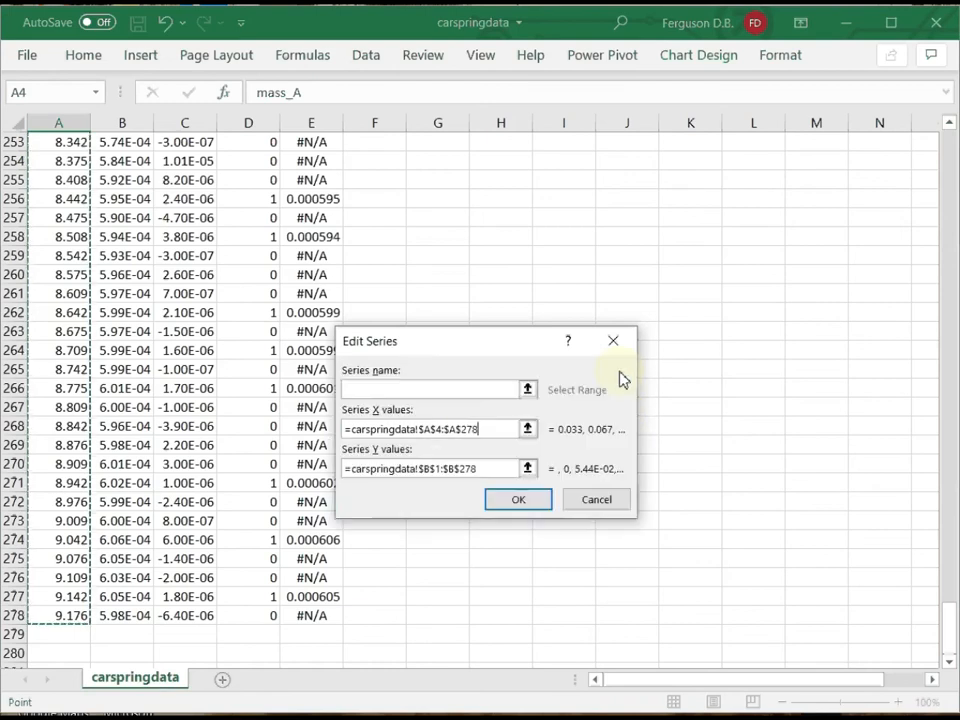
Step: Set Series1's Y values to =carspringdata!$B$3:$B$278 and accept the series edit
click(527, 470)
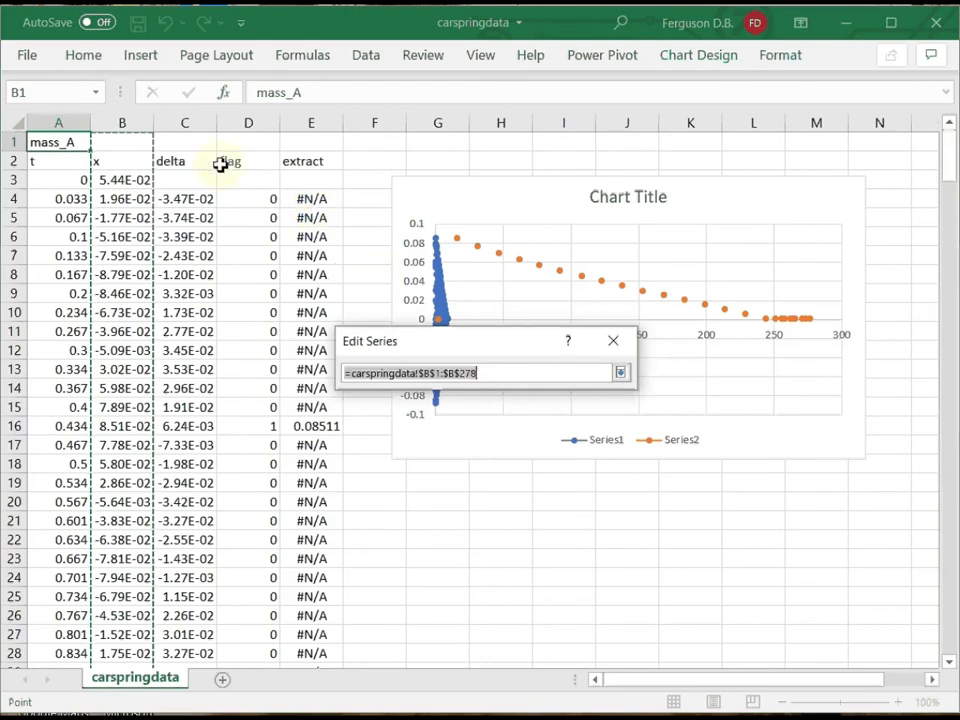
click(132, 187)
drag(132, 192, 150, 652)
drag(120, 615, 122, 510)
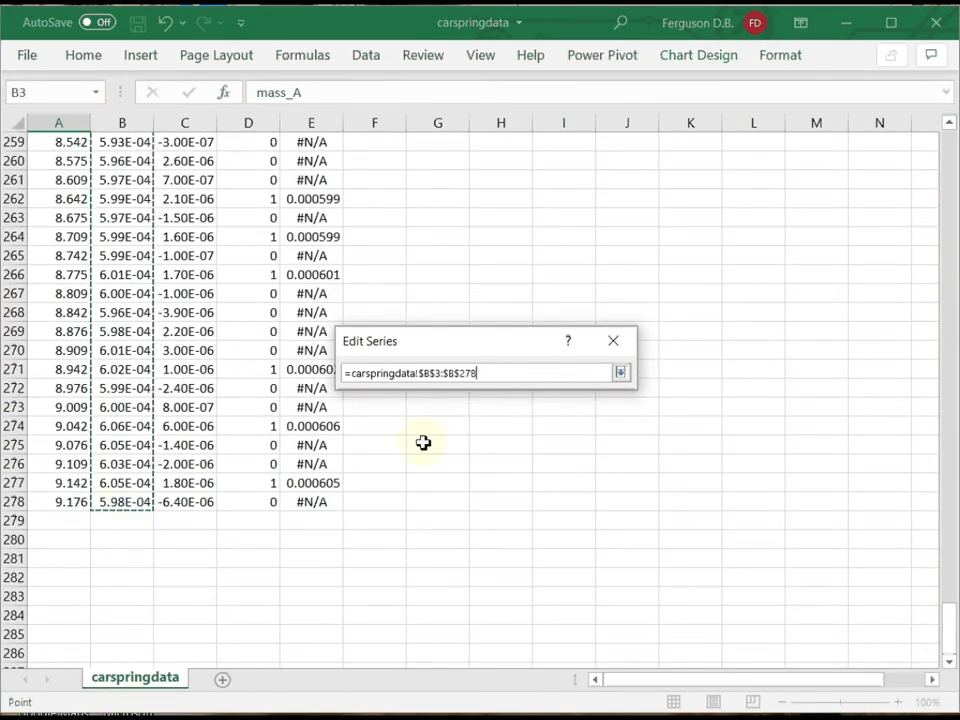
click(620, 374)
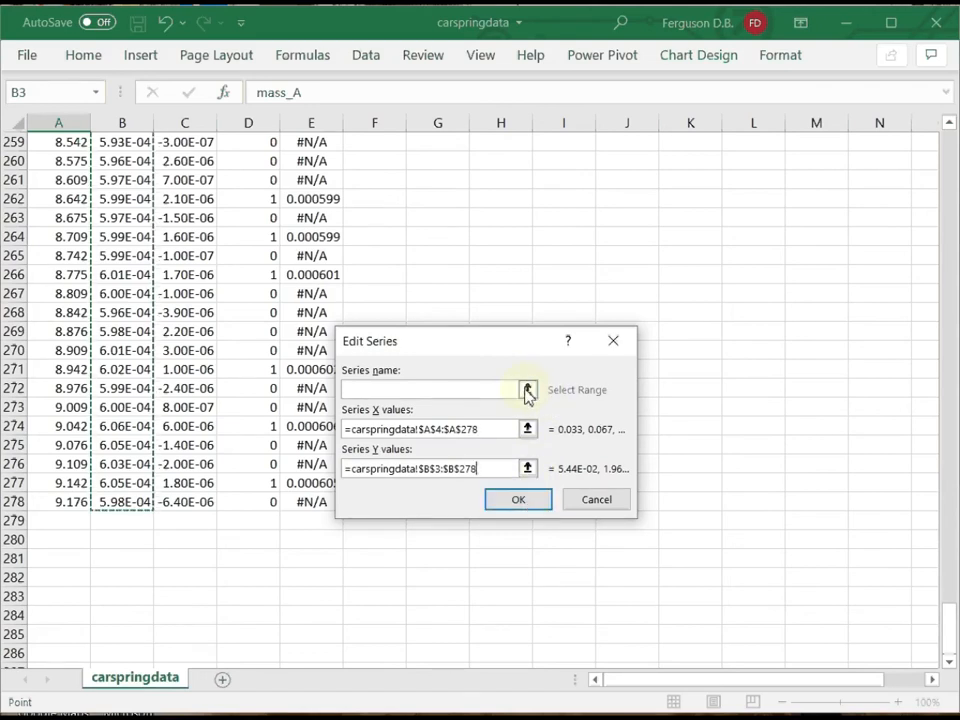
click(524, 505)
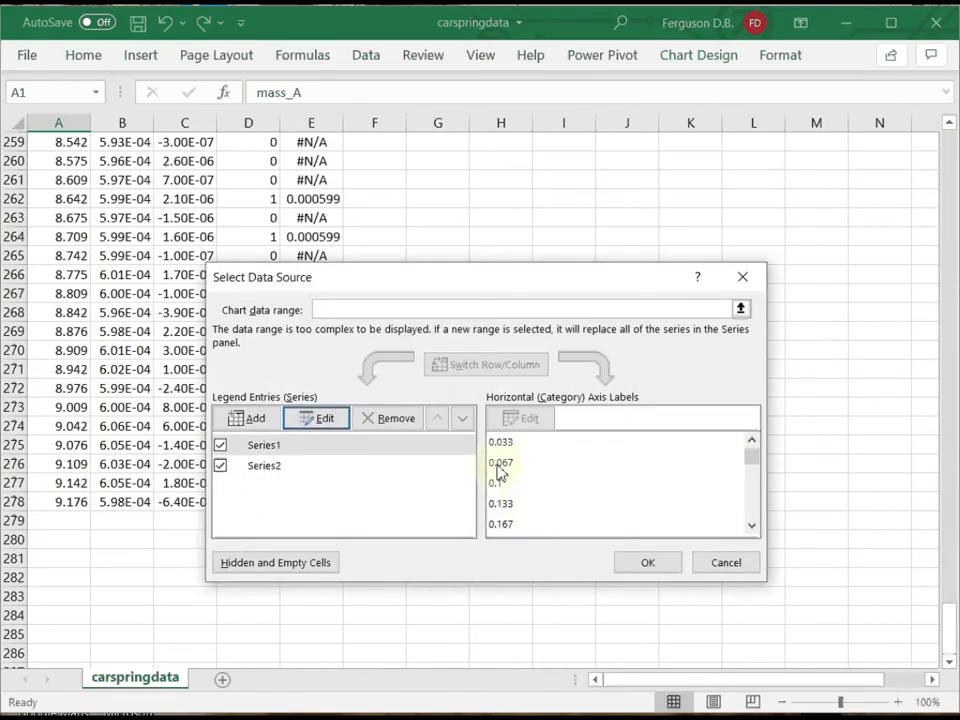
Step: Edit Series2 in the chart's data source and set its X values to =carspringdata!$A$4:$A$278
click(258, 467)
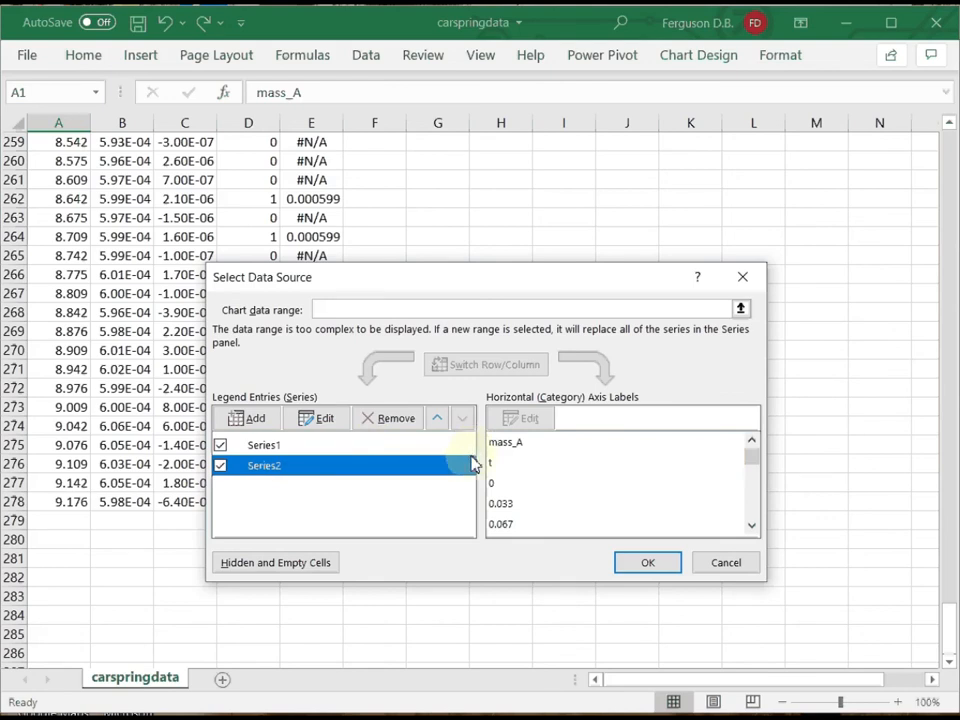
click(317, 418)
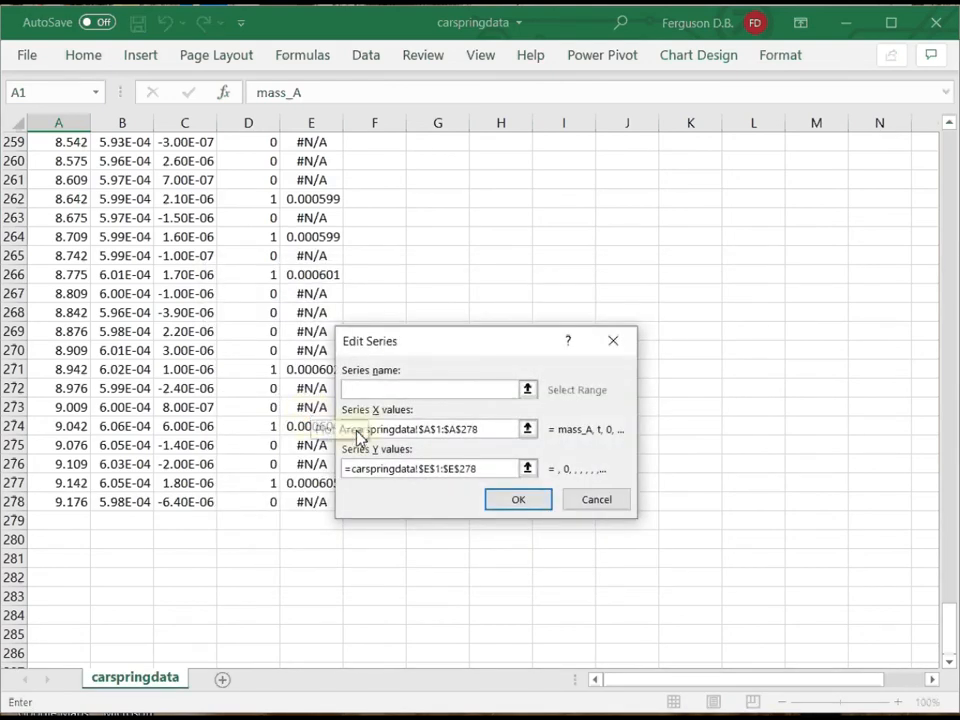
click(527, 429)
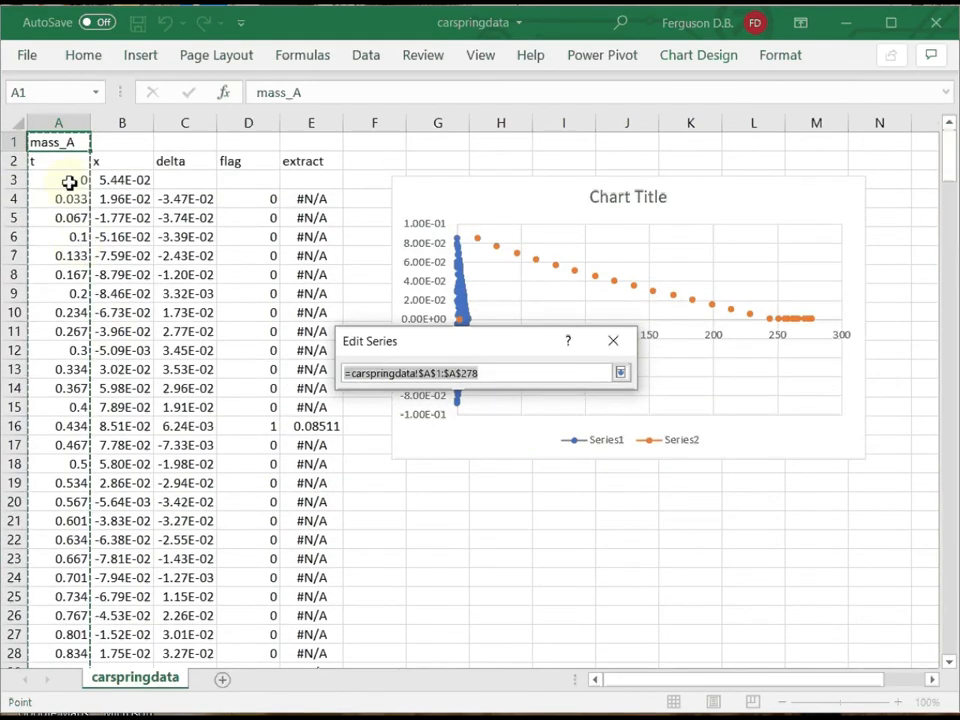
click(61, 201)
drag(63, 236, 70, 512)
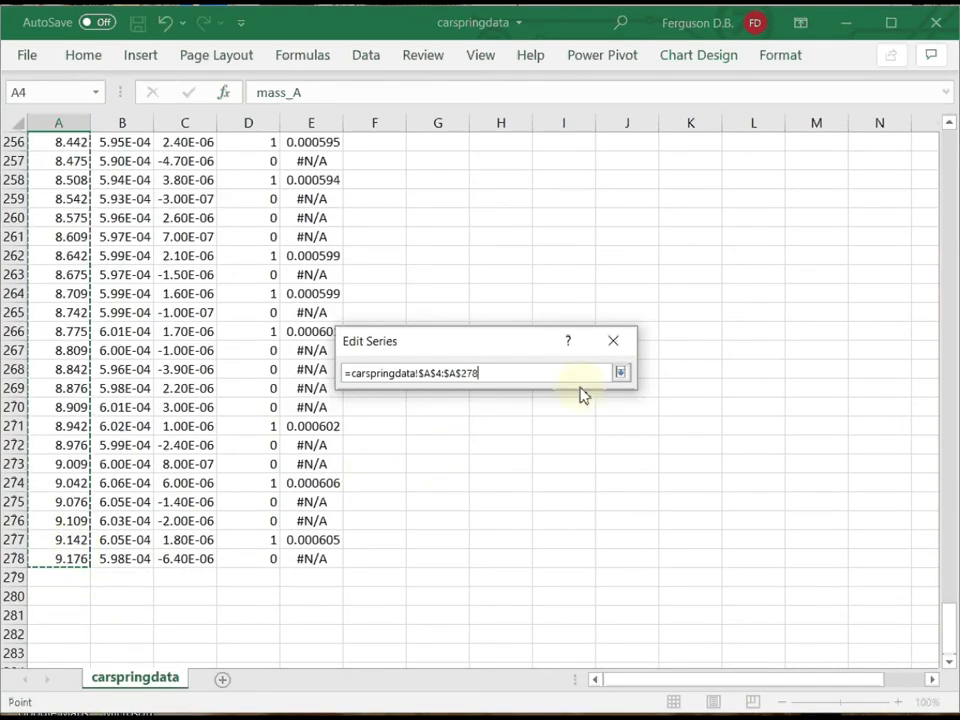
click(621, 372)
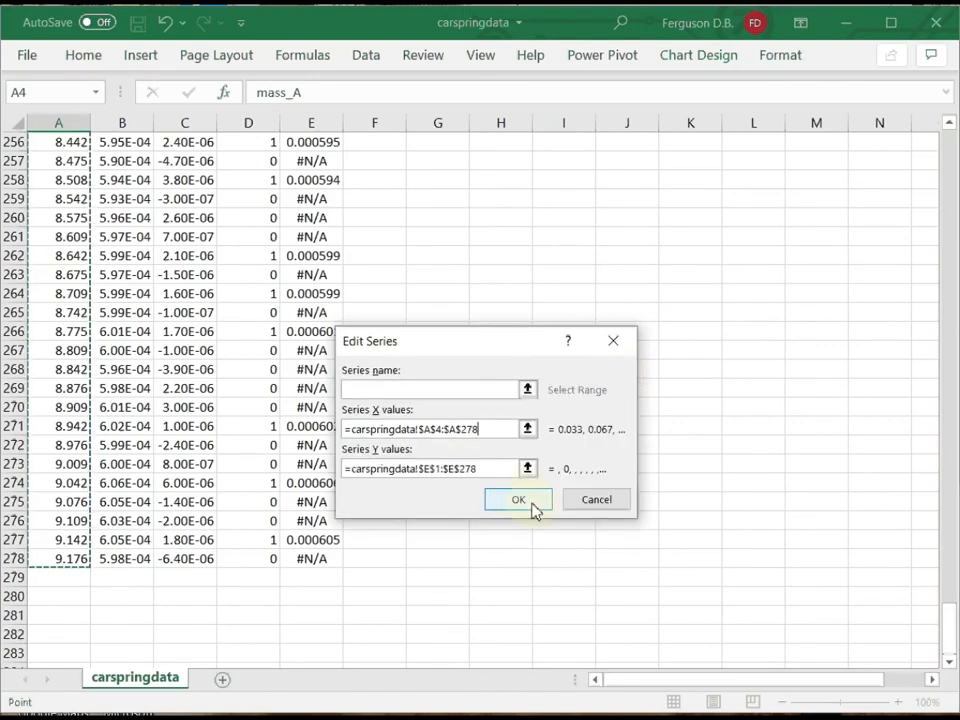
Step: Set Series2's Y values to =carspringdata!$E$4:$E$278 and apply the chart's data source changes
click(527, 468)
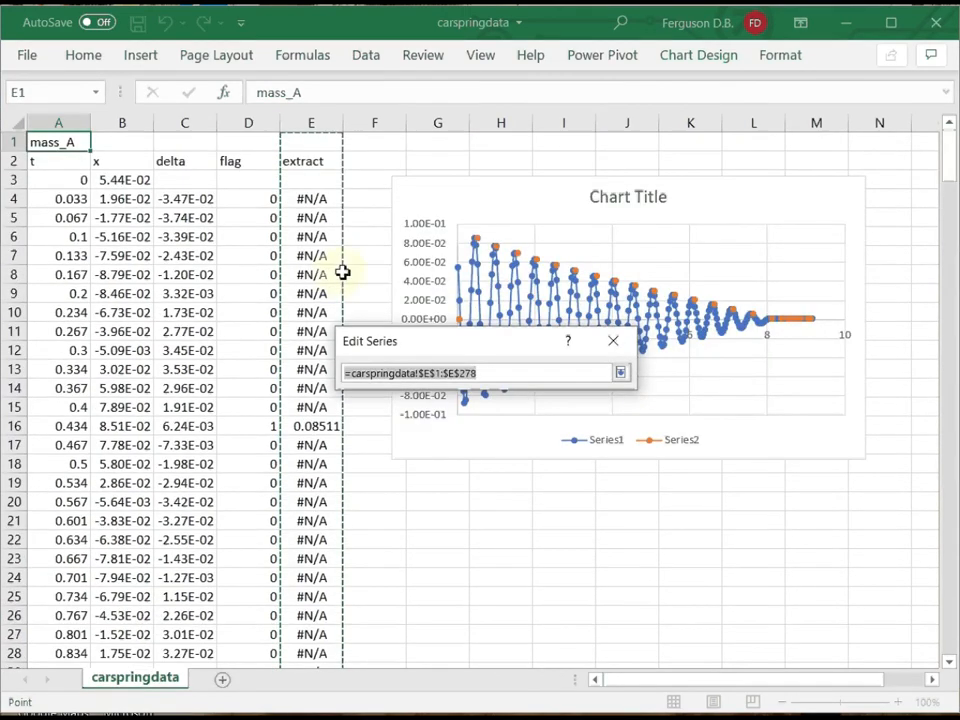
drag(311, 199, 326, 169)
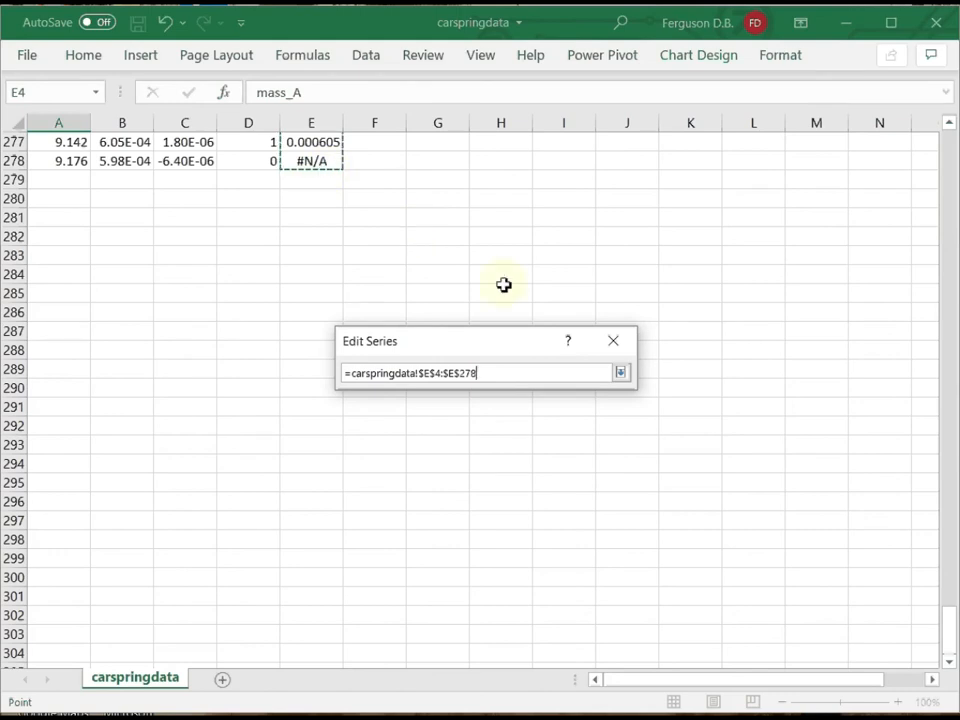
click(620, 374)
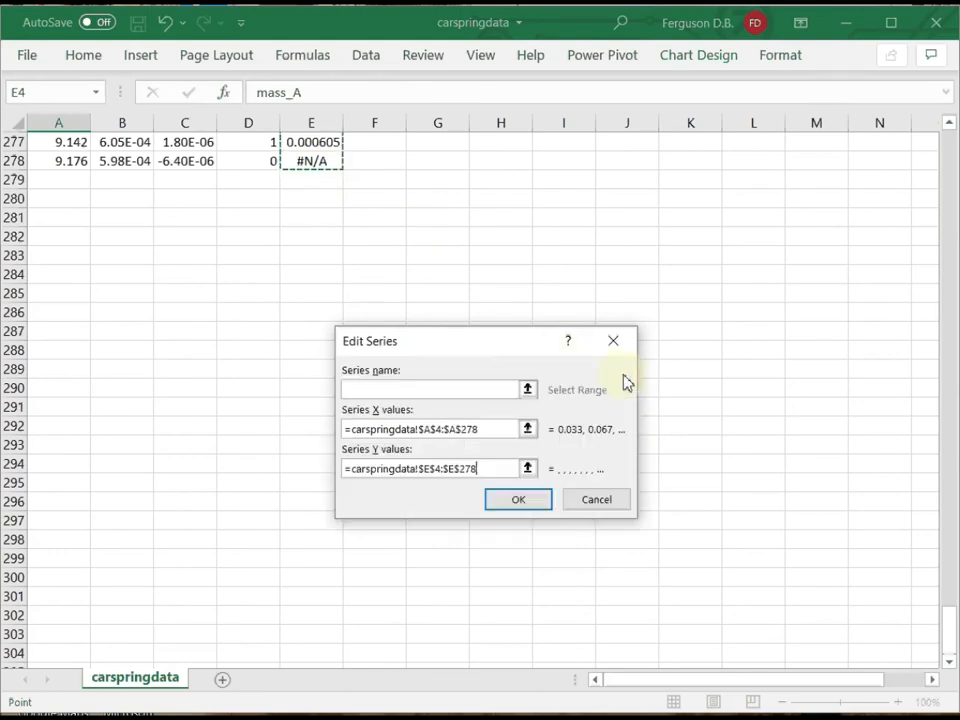
click(519, 500)
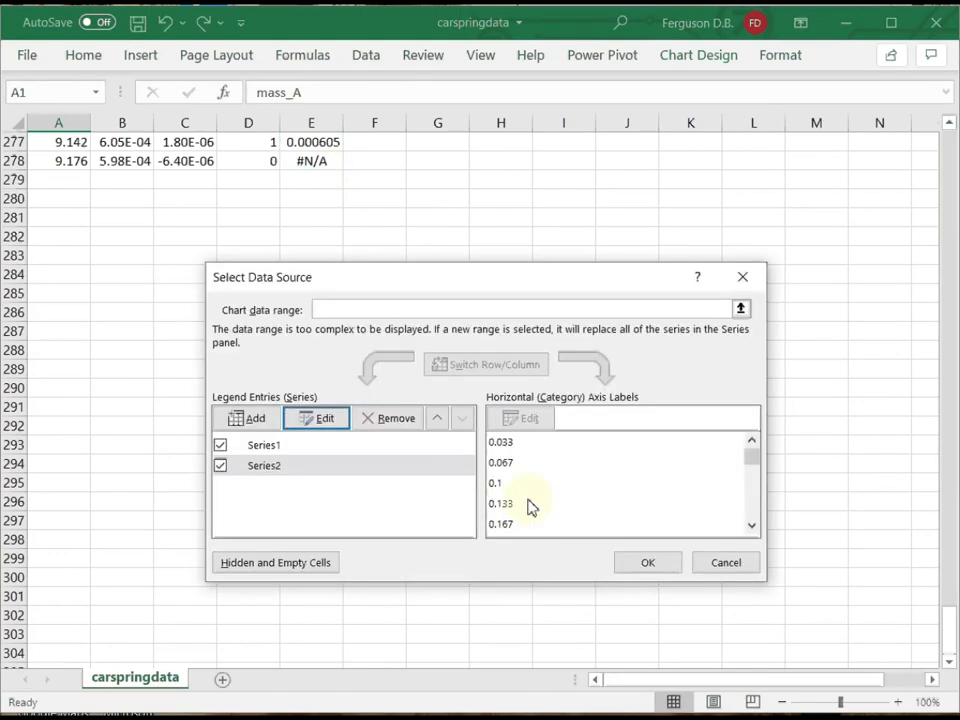
click(643, 561)
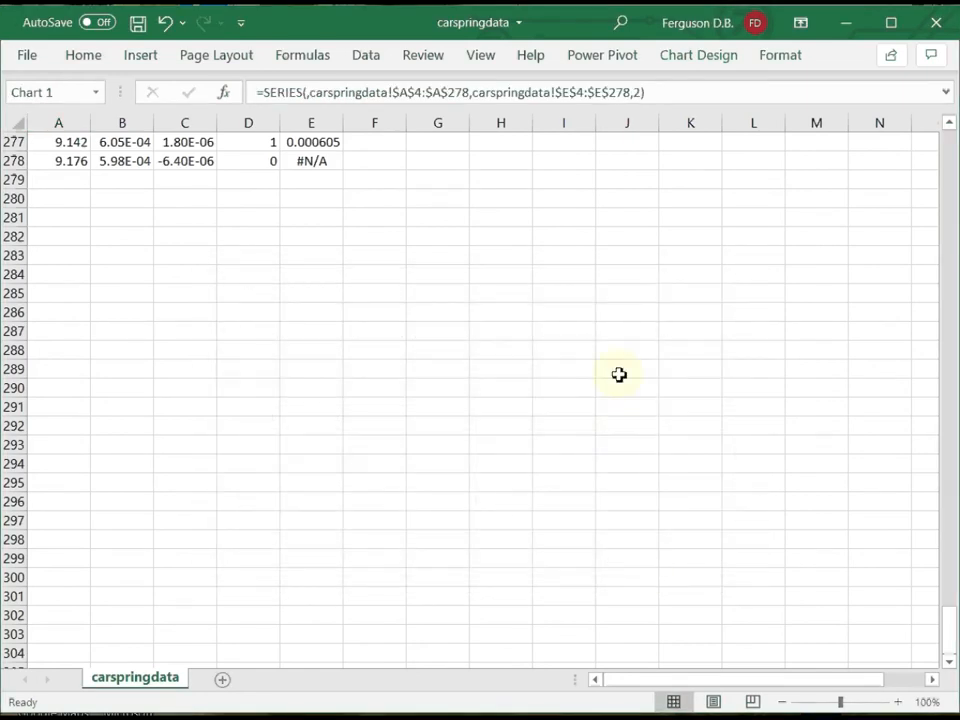
Step: Add a logarithmic trendline to the extracted peaks (Series2) and display its equation on the chart
scroll(619, 374, up, 20)
scroll(619, 374, up, 20)
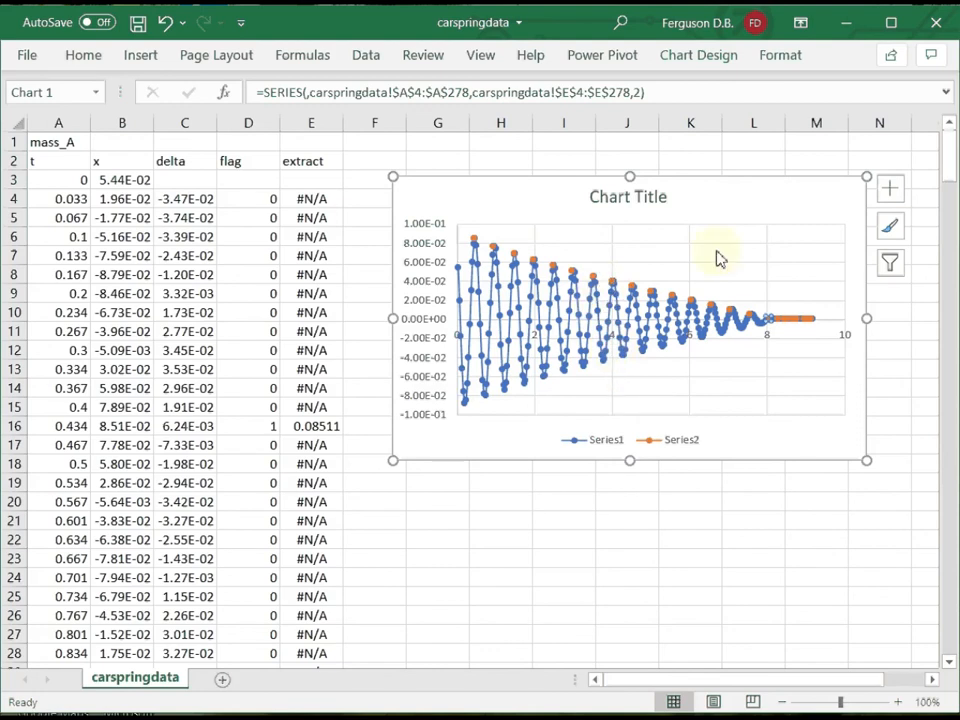
click(575, 272)
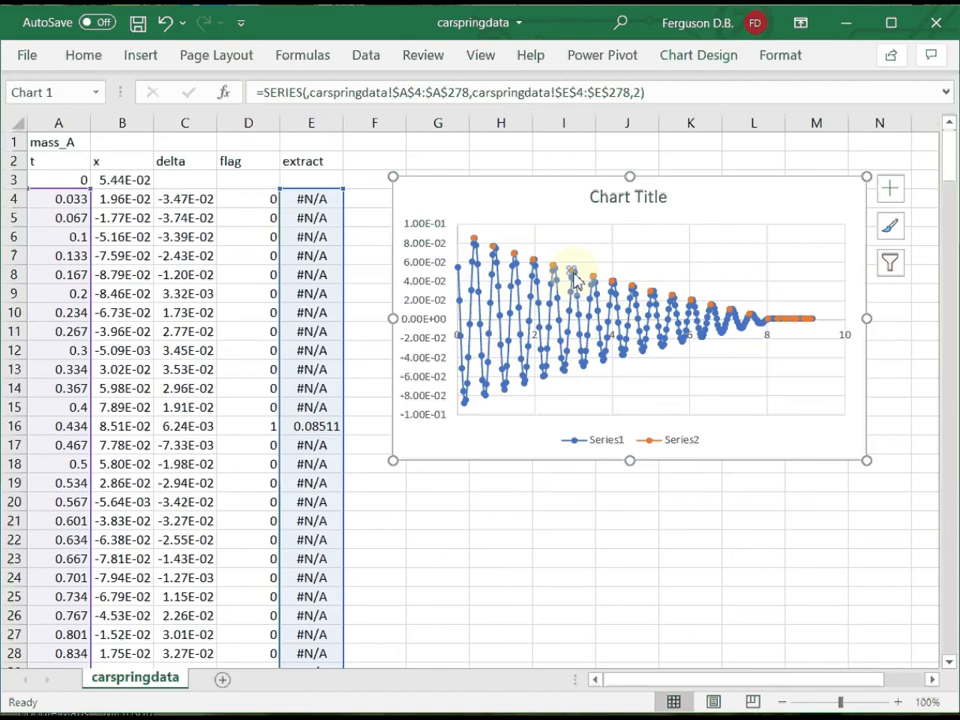
right_click(575, 273)
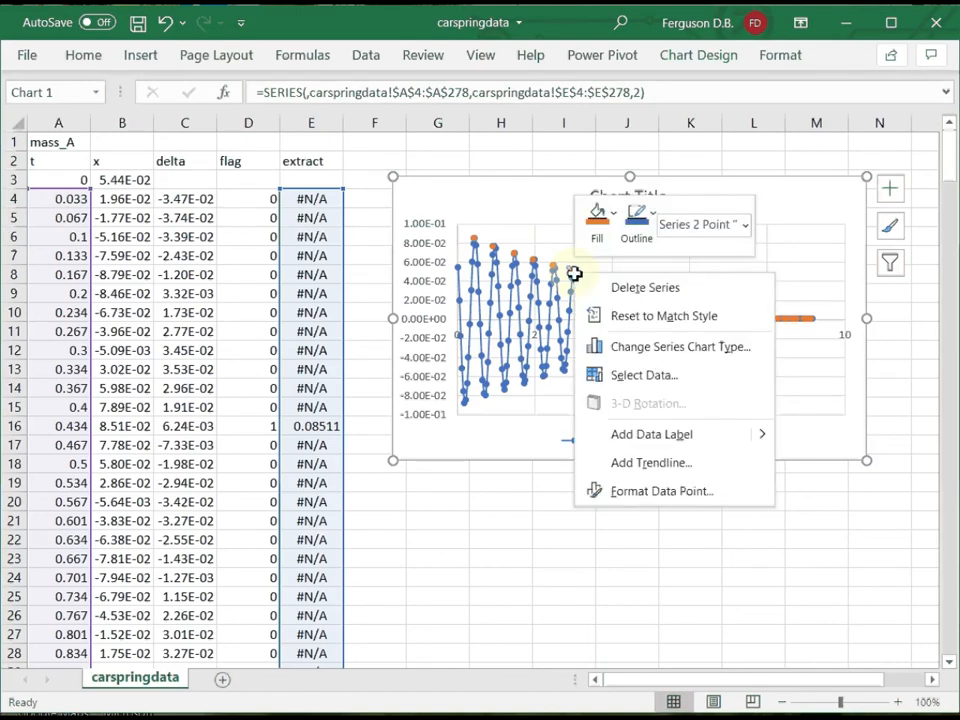
click(680, 462)
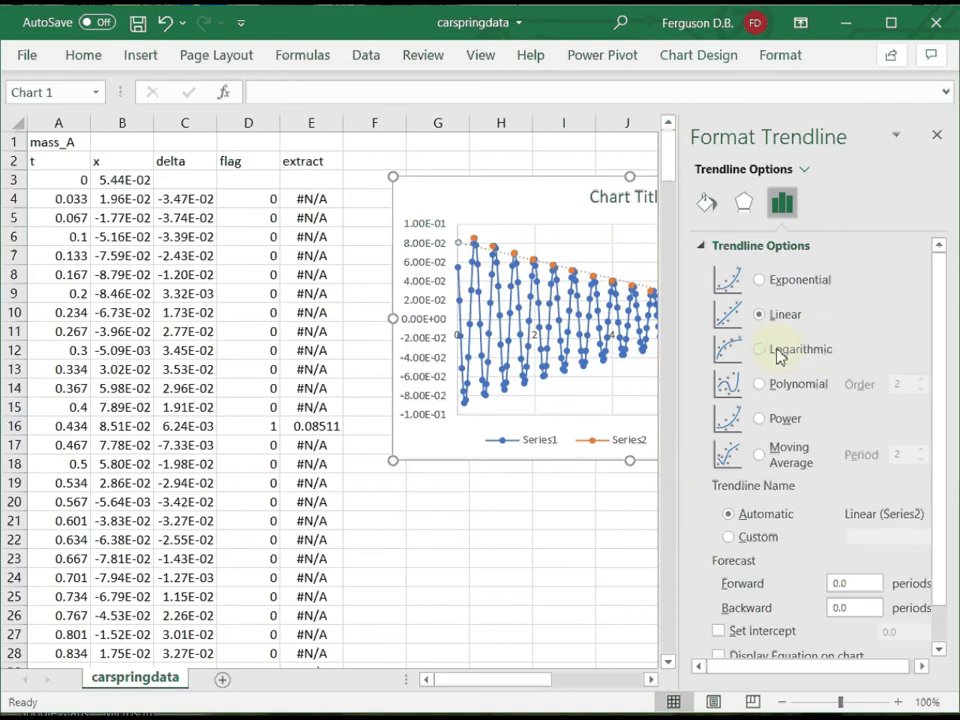
click(760, 350)
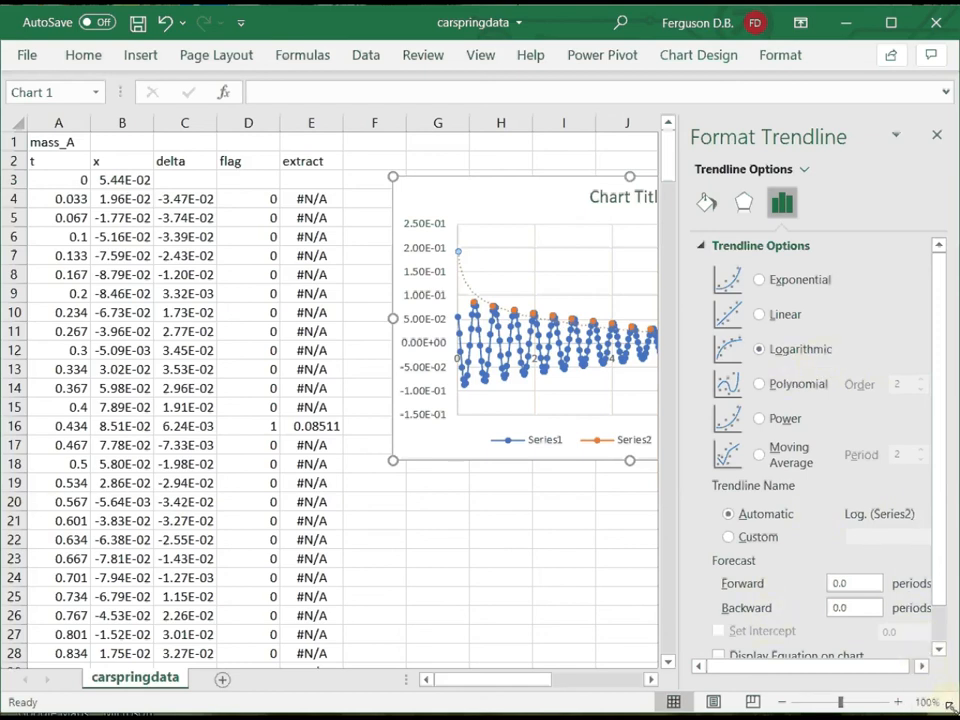
mouse_move(949, 707)
mouse_down()
mouse_move(959, 719)
mouse_move(925, 712)
mouse_move(926, 700)
mouse_move(940, 717)
mouse_up()
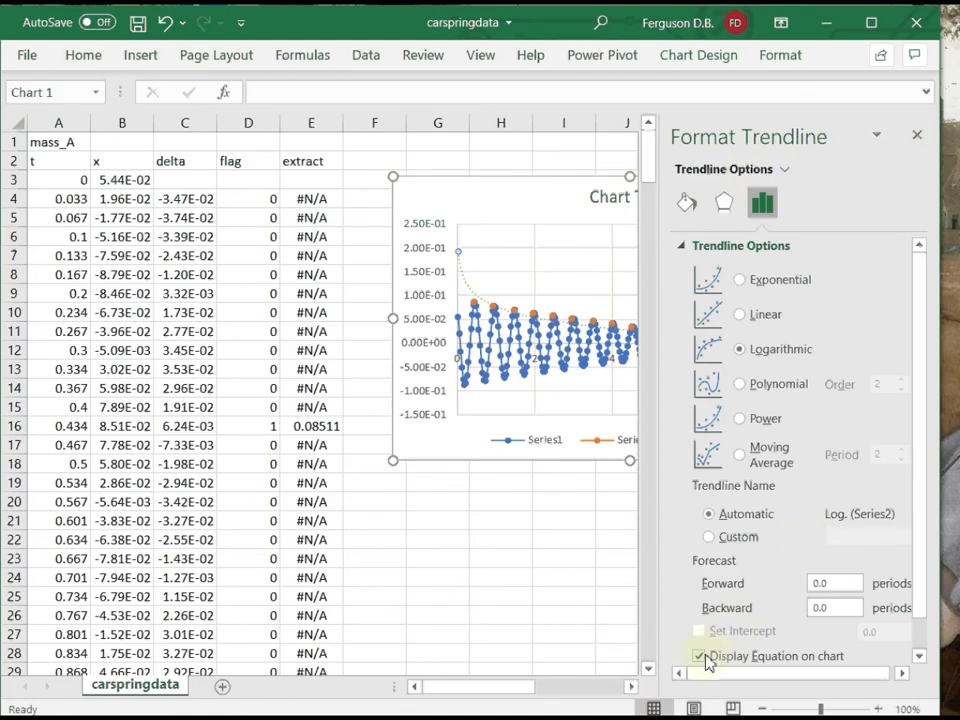
click(918, 130)
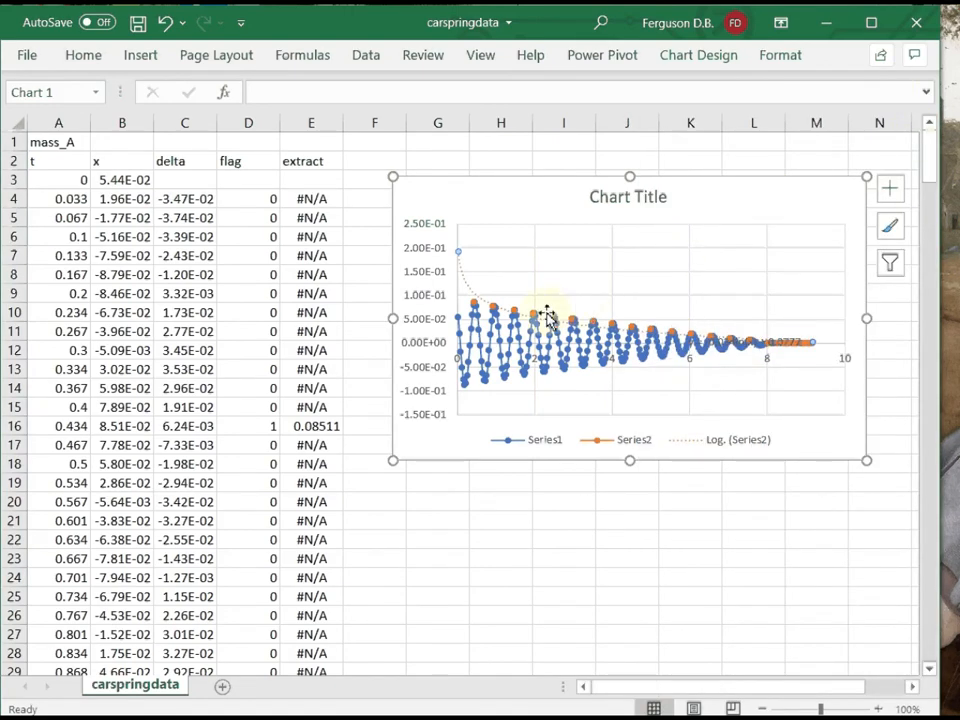
Step: Move the chart to a new sheet named Chart1
right_click(523, 192)
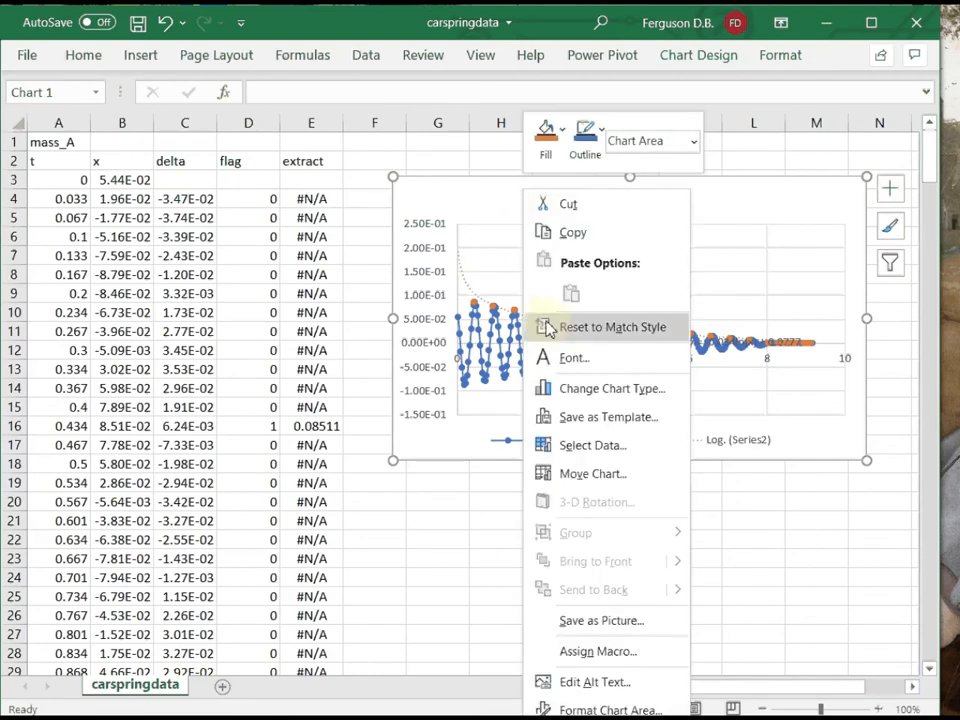
click(565, 476)
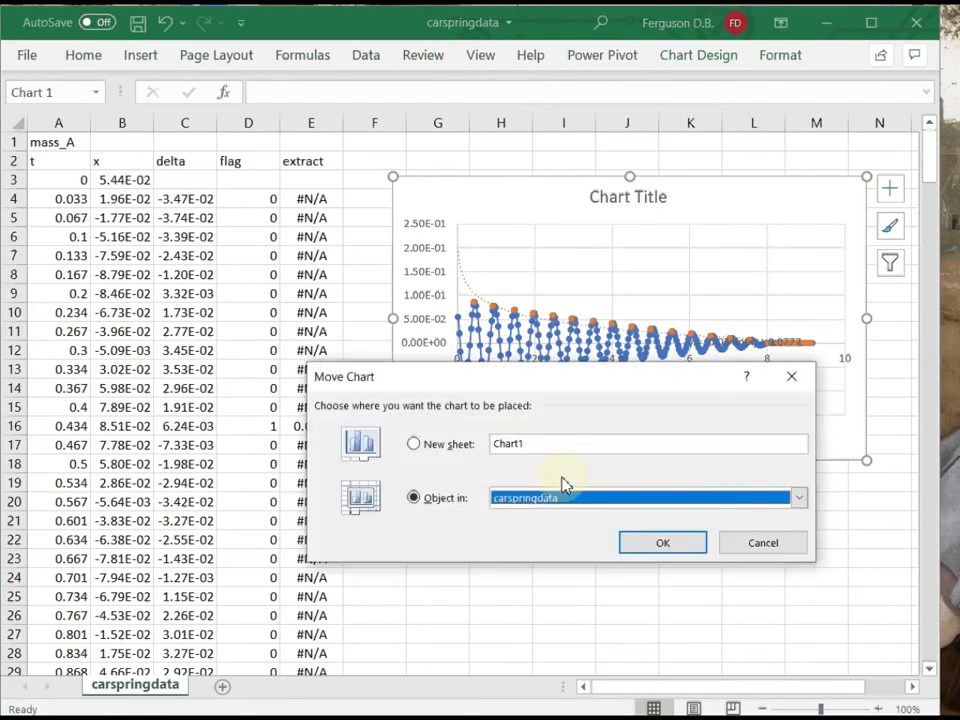
click(415, 445)
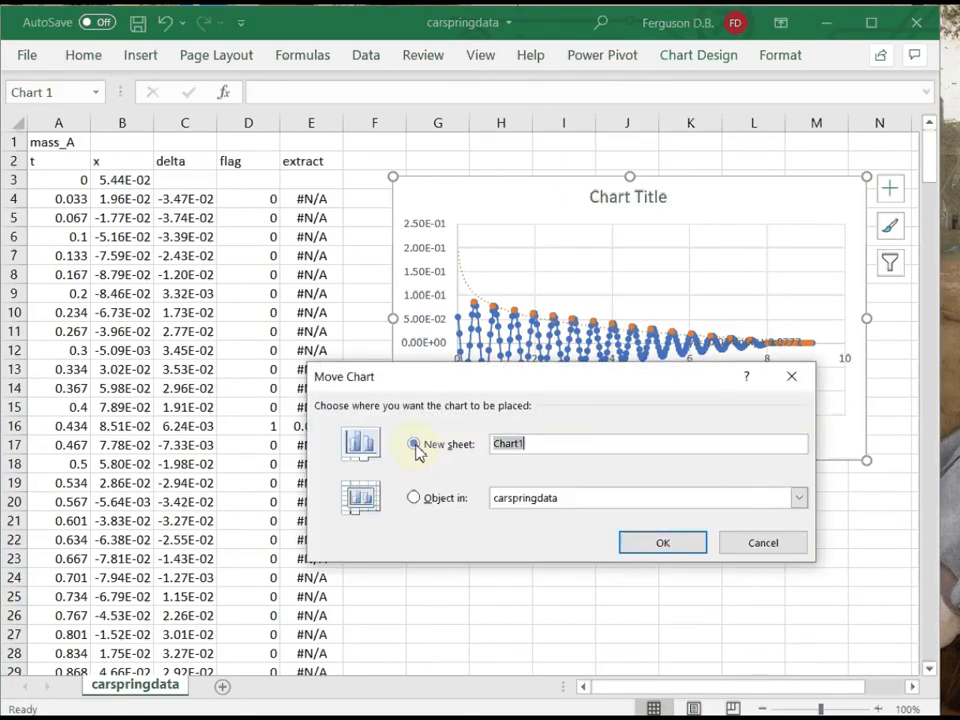
click(648, 546)
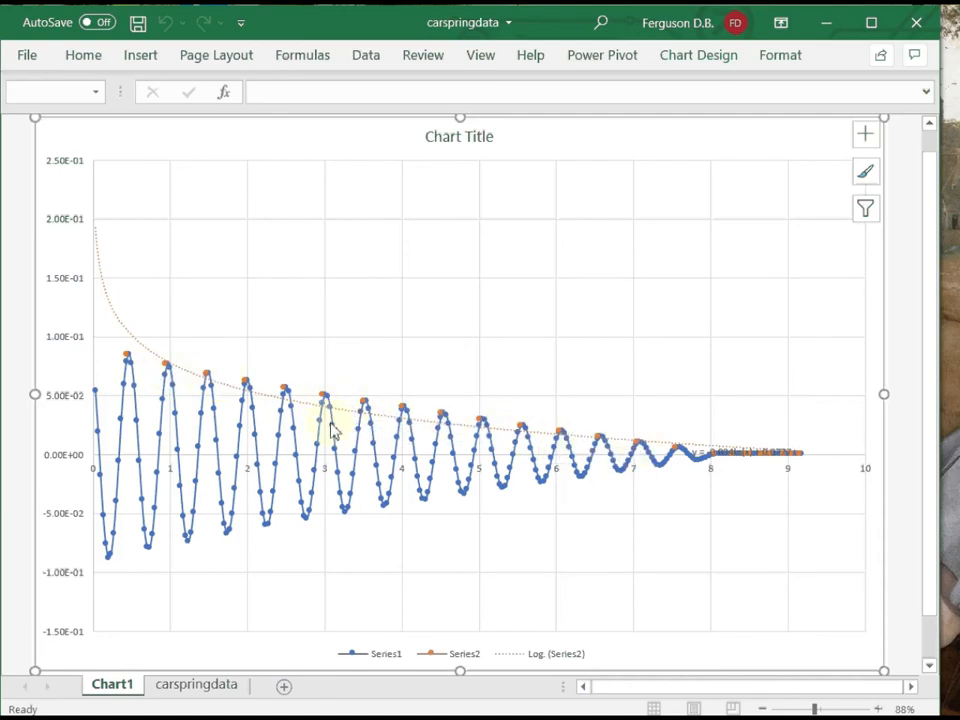
mouse_move(280, 420)
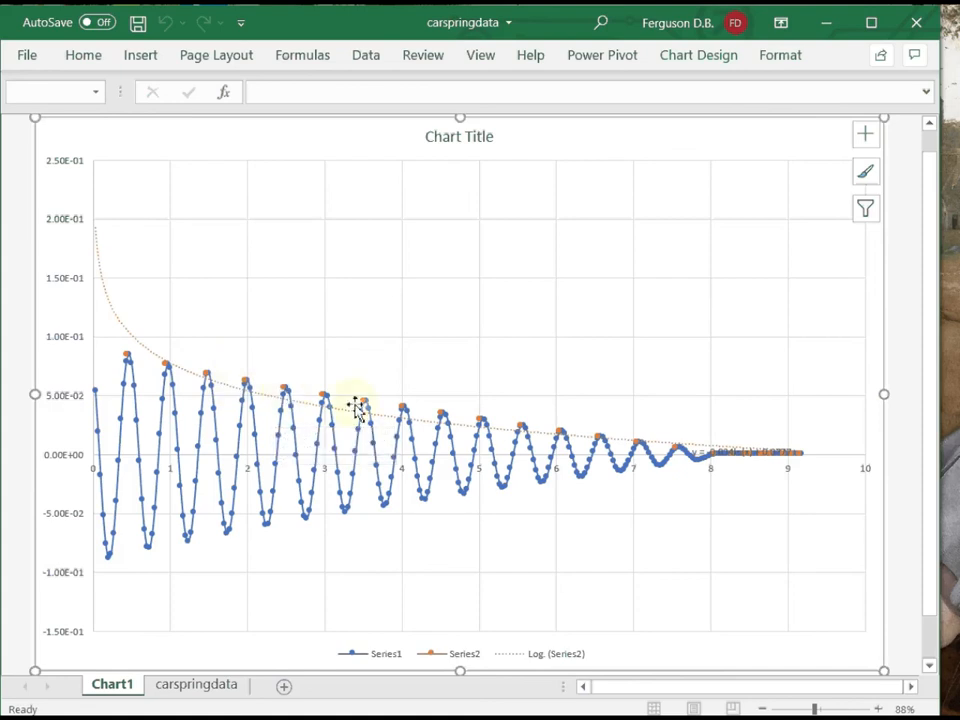